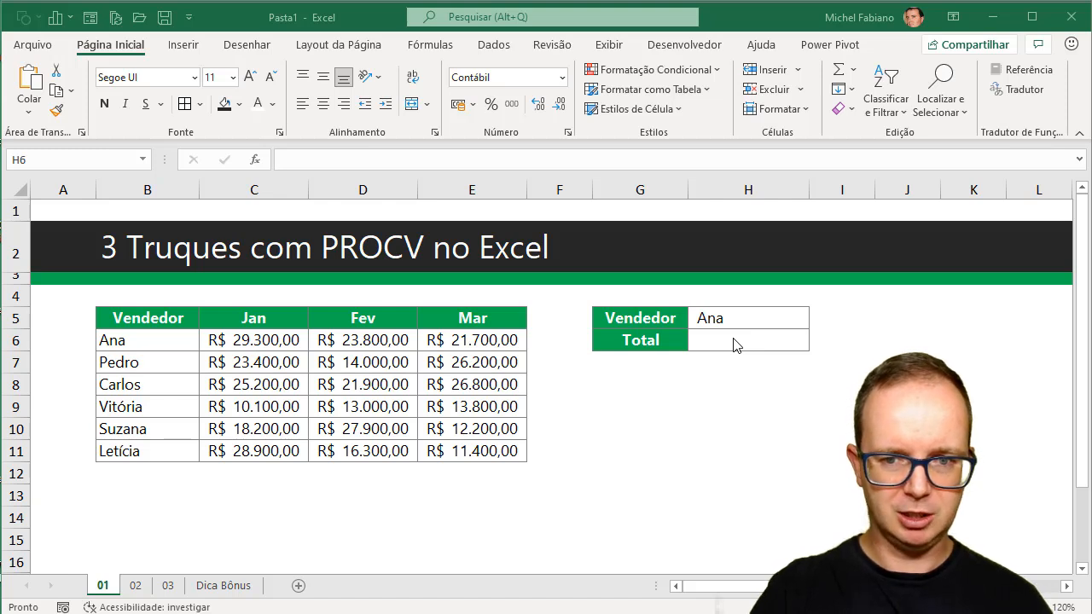
In Total cell H6, start a SOMA formula with a nested PROCV that looks up H5 in the range B6:E11.
double_click(735, 341)
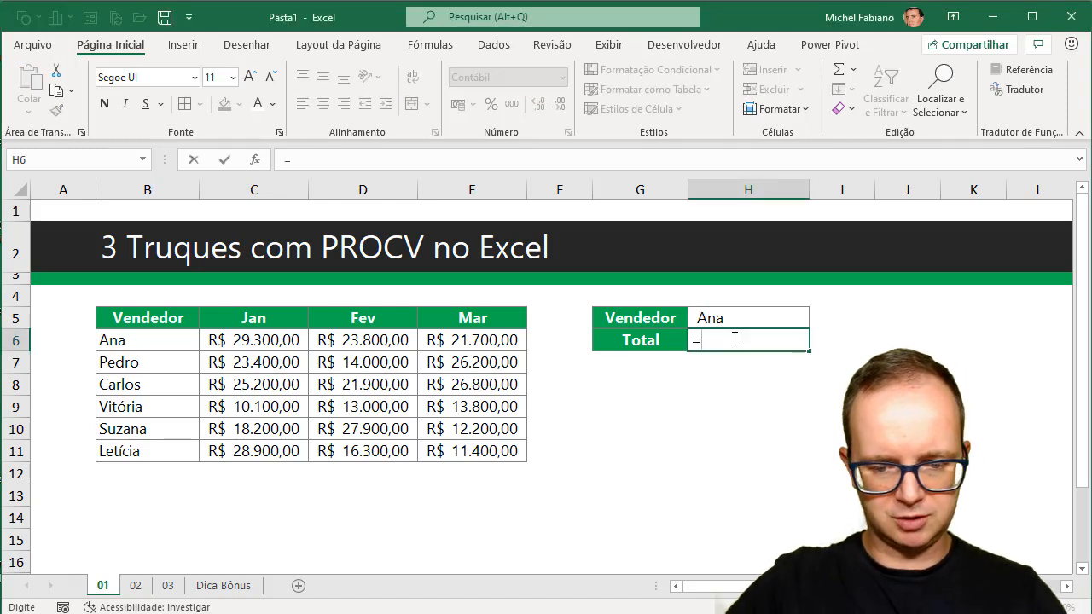
type("=soma(")
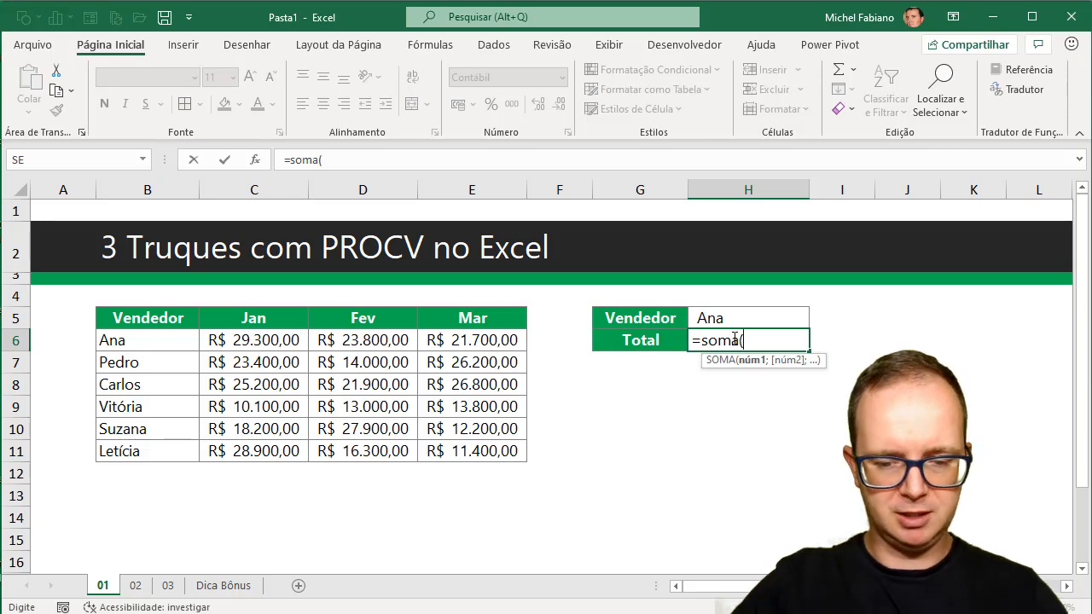
type("procv(")
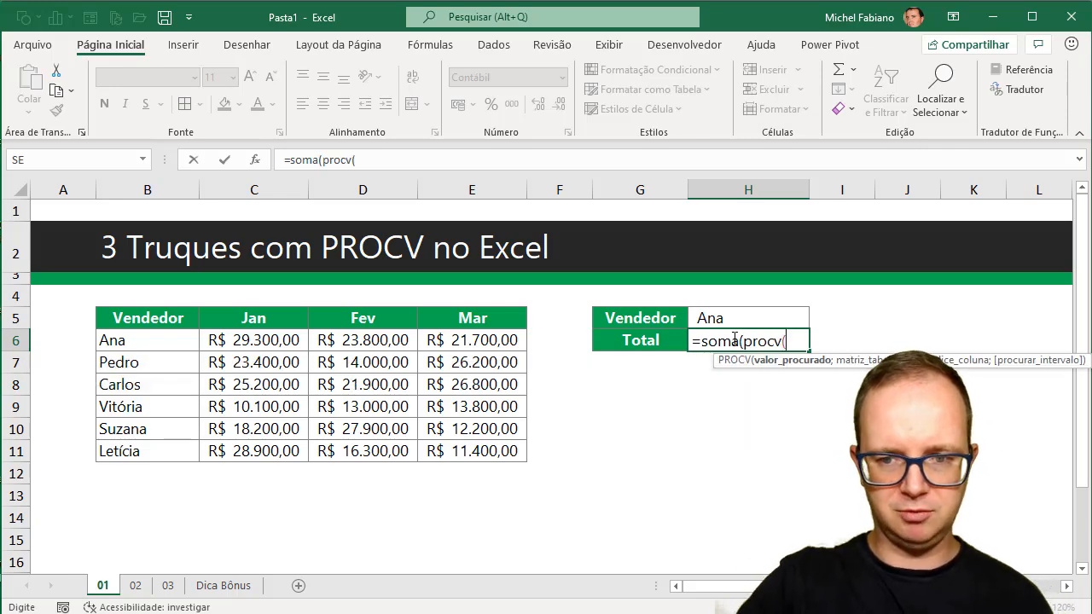
left_click(758, 317)
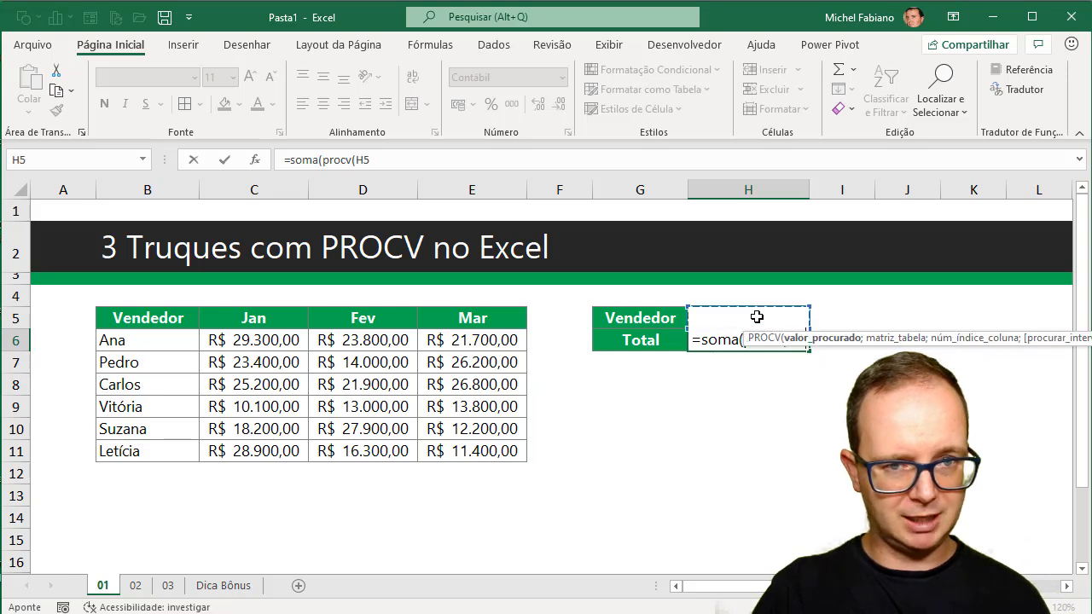
type(";")
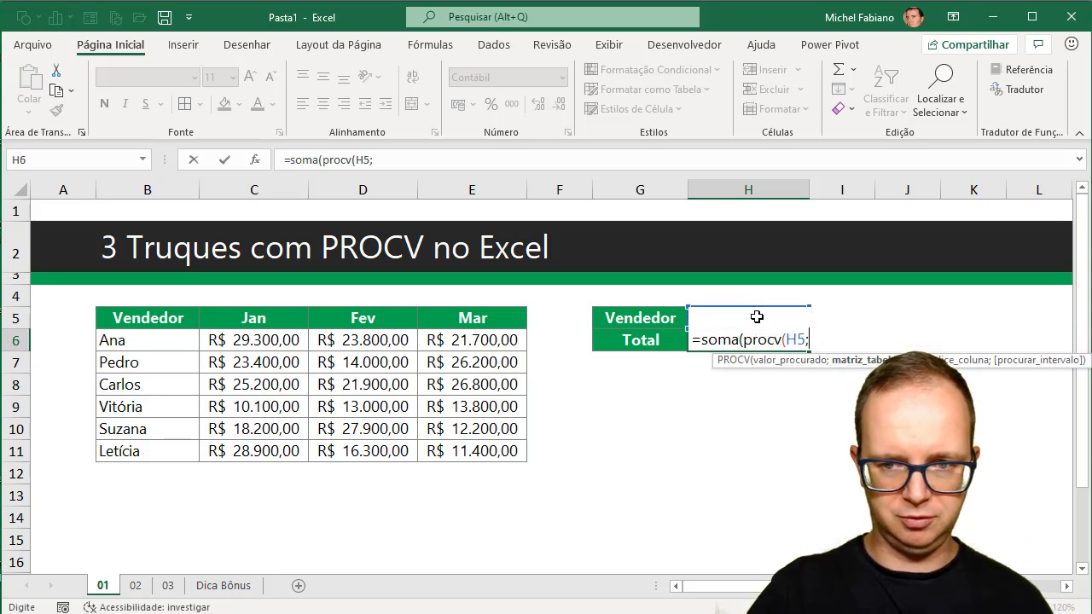
left_click(154, 341)
left_click_drag(199, 358, 464, 449)
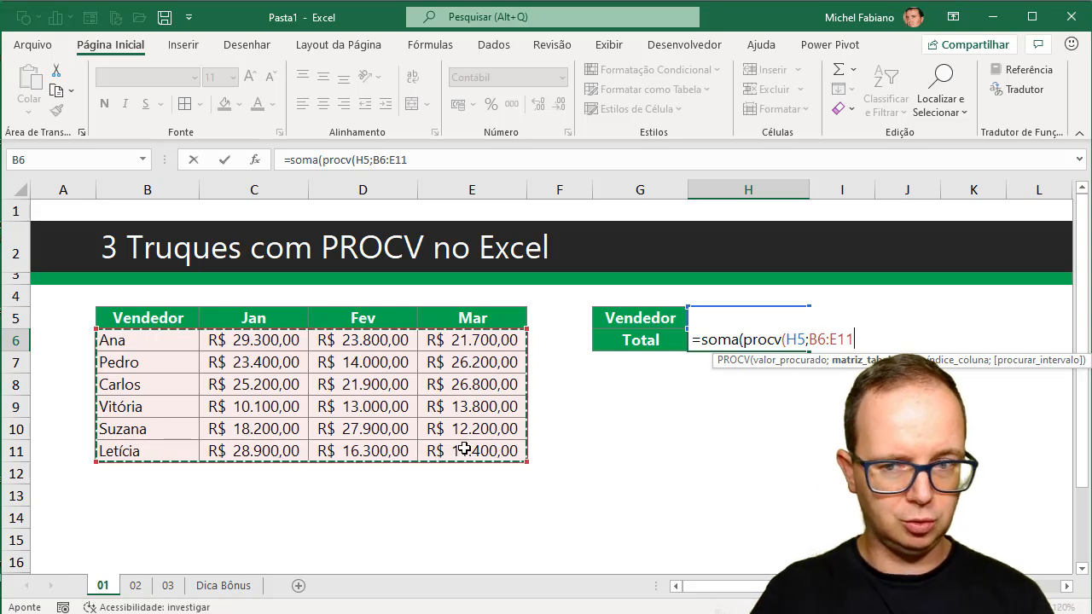
Complete the PROCV with column indexes {2;3;4} and match argument 0, and enter the formula as an array formula.
type(";{")
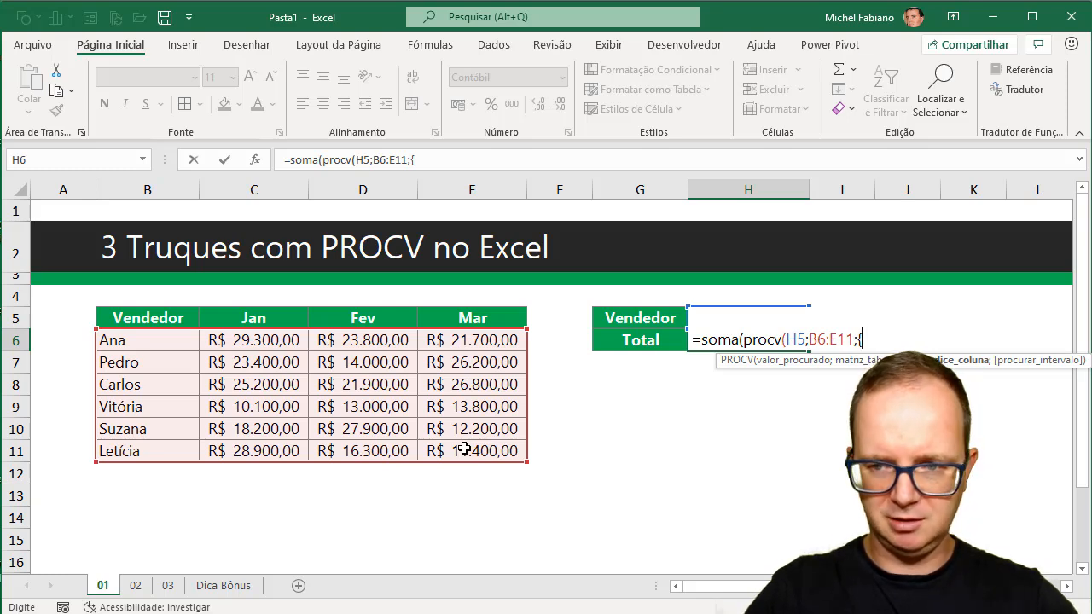
type("3")
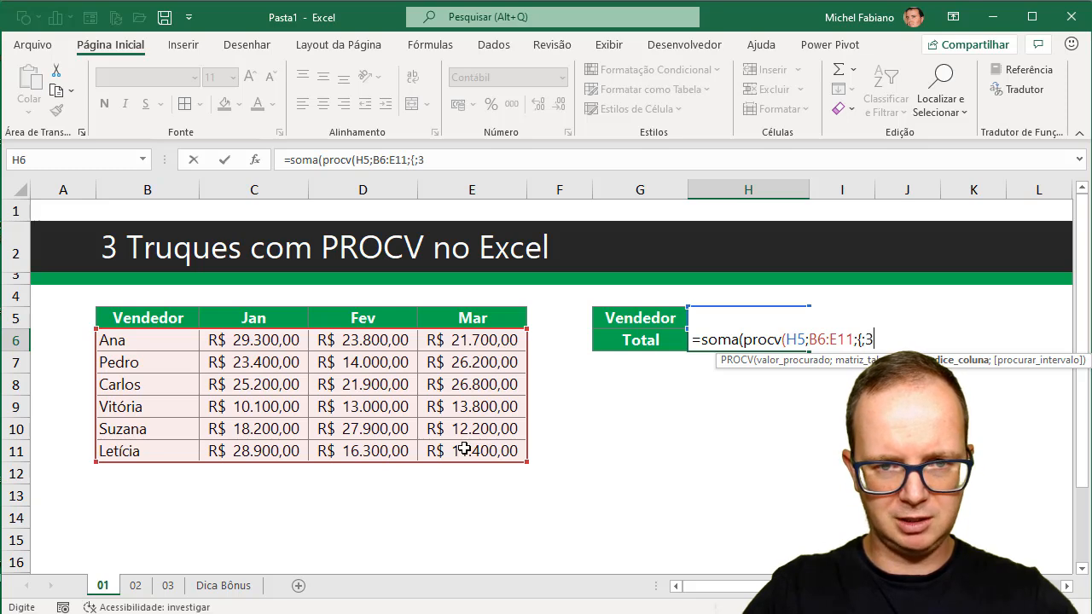
key("BackSpace")
key("BackSpace")
type(";3;4")
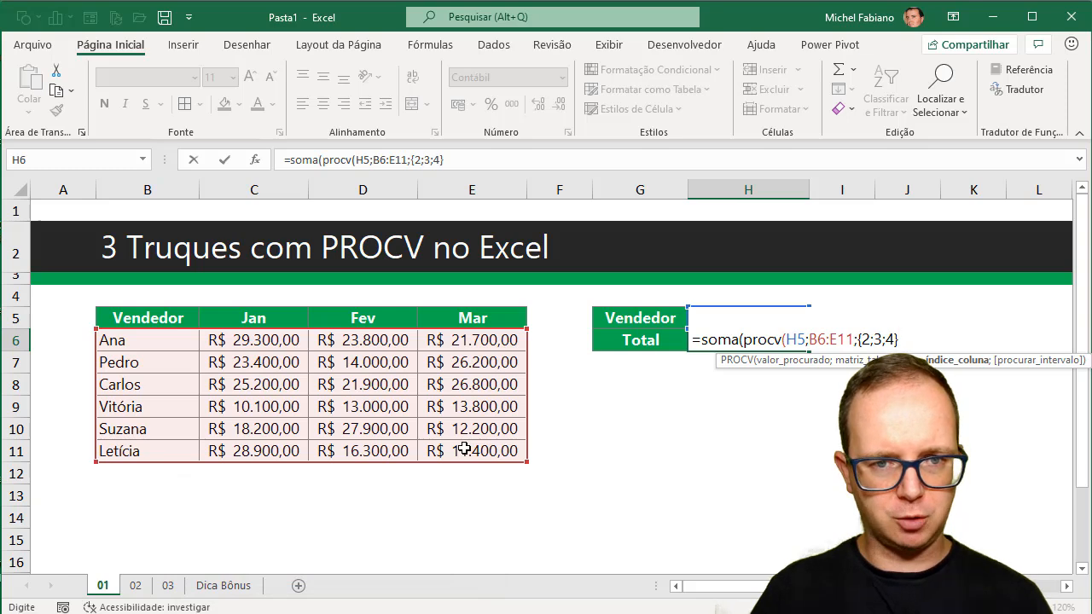
type("};0")
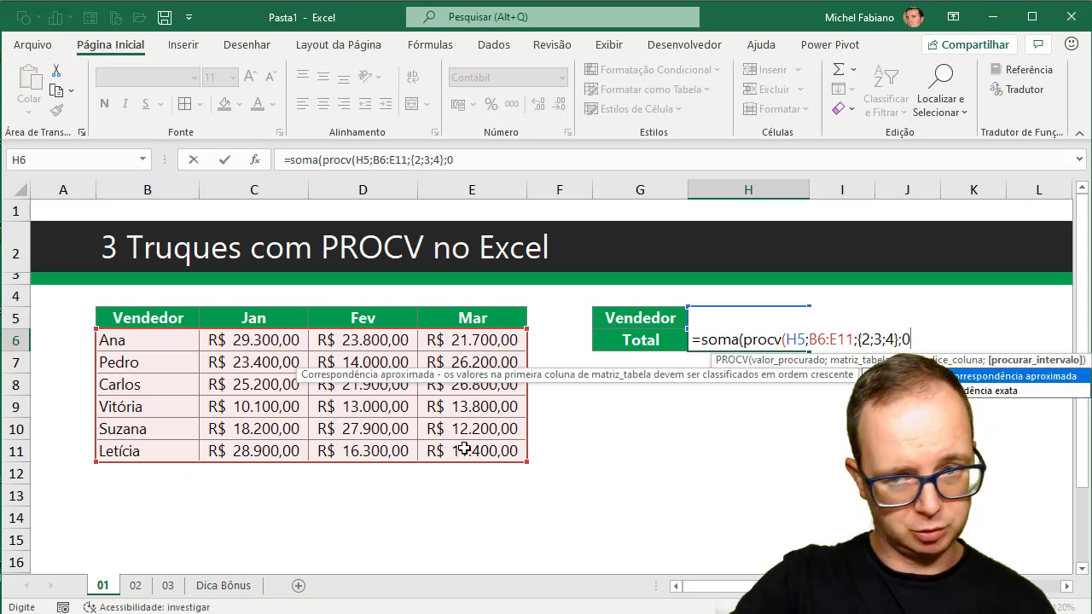
type("))")
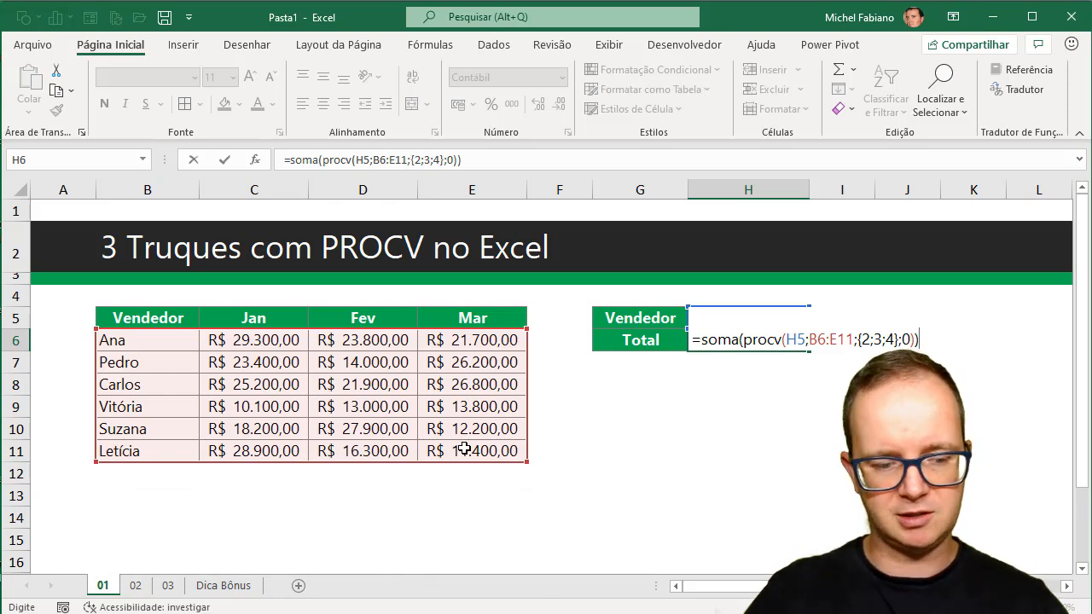
key("ctrl+shift+Return")
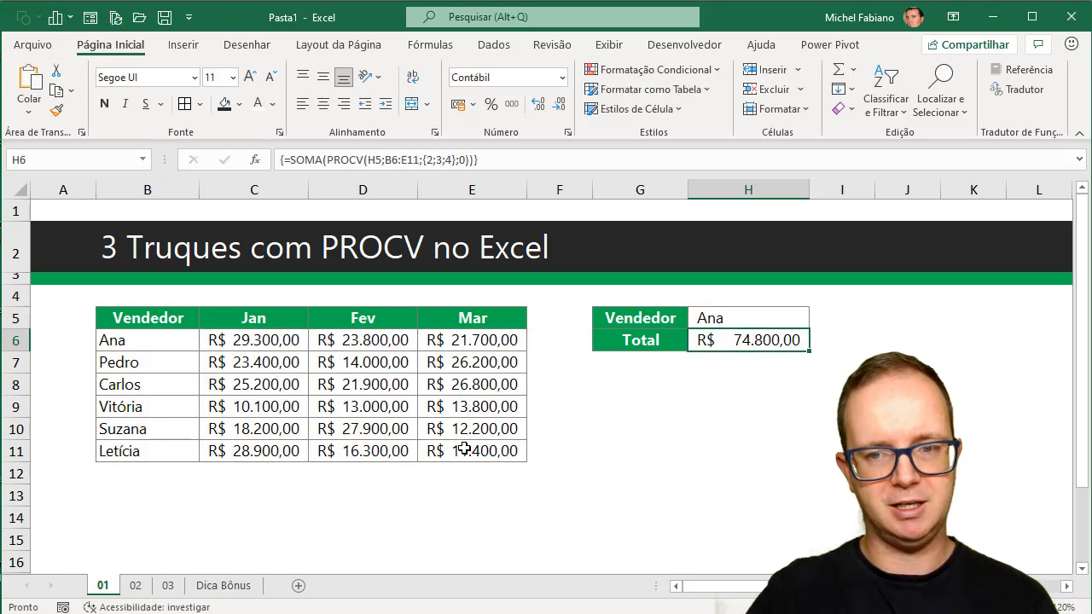
Set the lookup seller in H5 to the name in B9, checking the totals against C6:E6 and C9:E9.
left_click_drag(263, 348, 453, 341)
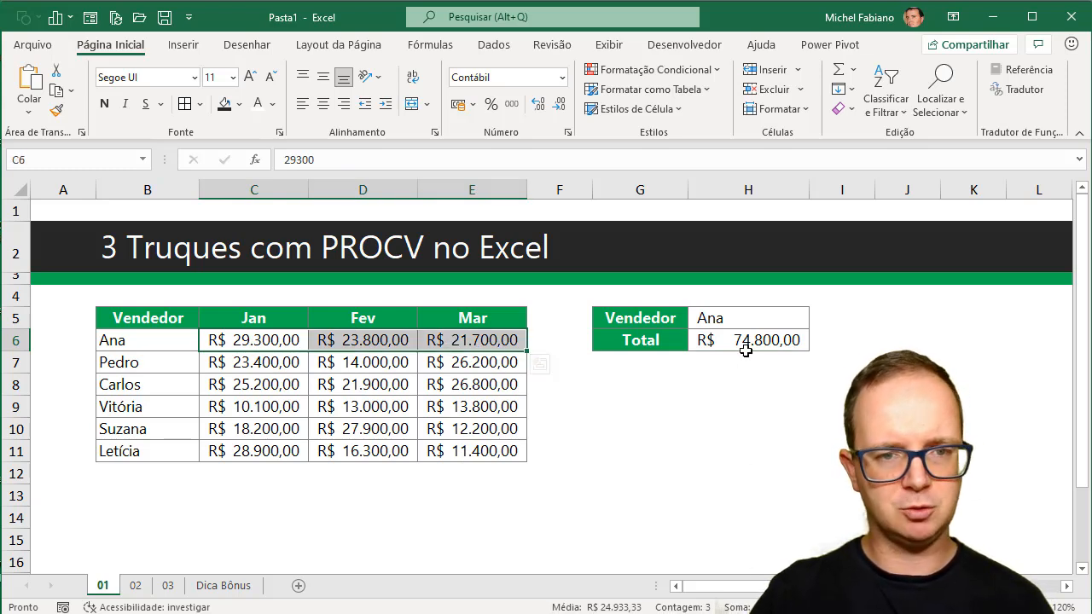
left_click(739, 315)
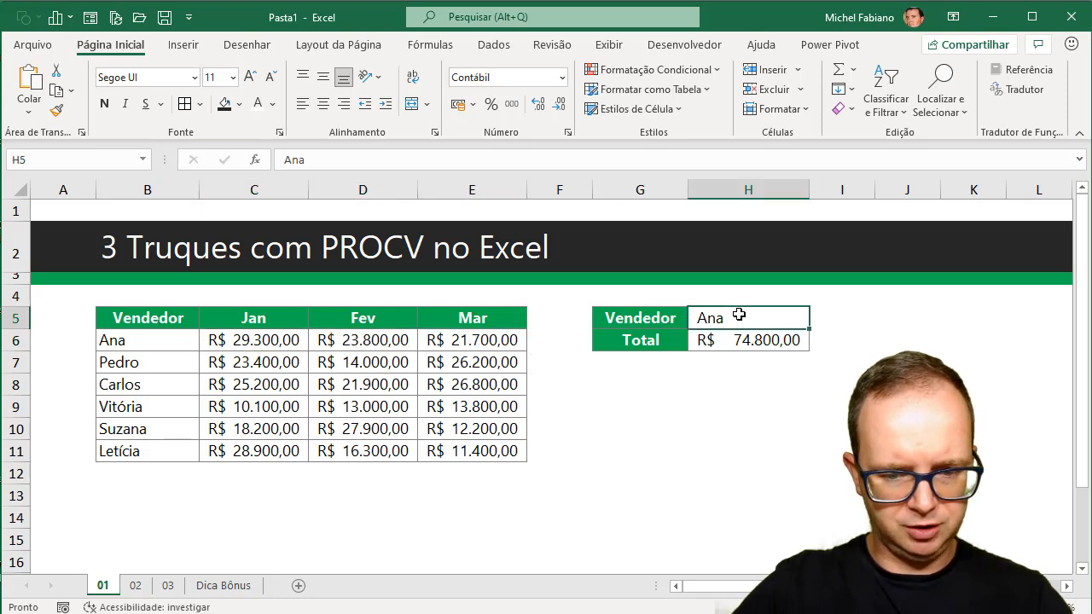
type("Vitória")
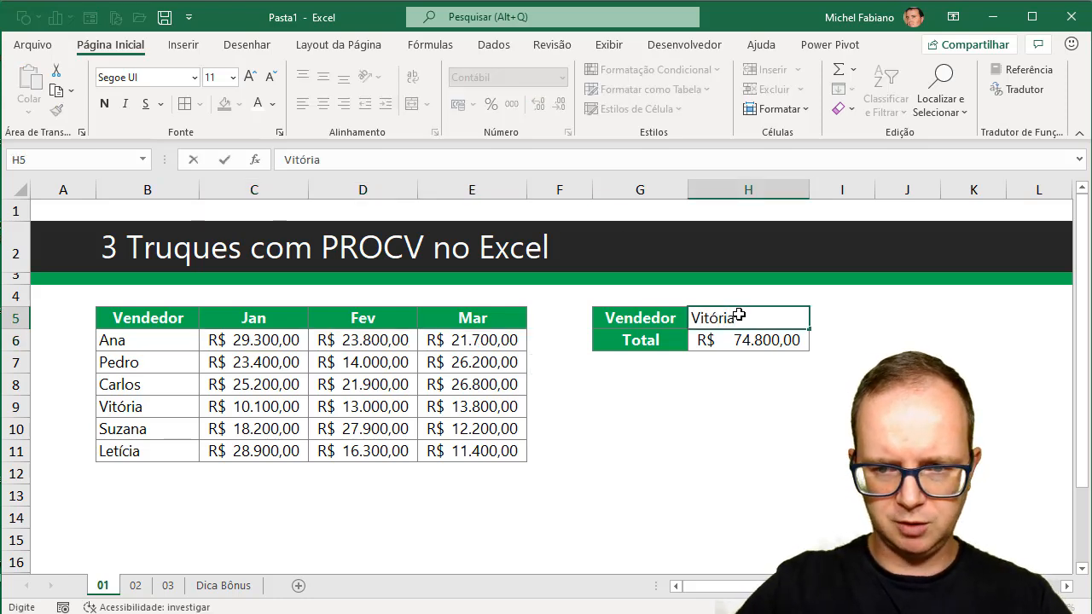
key("Return")
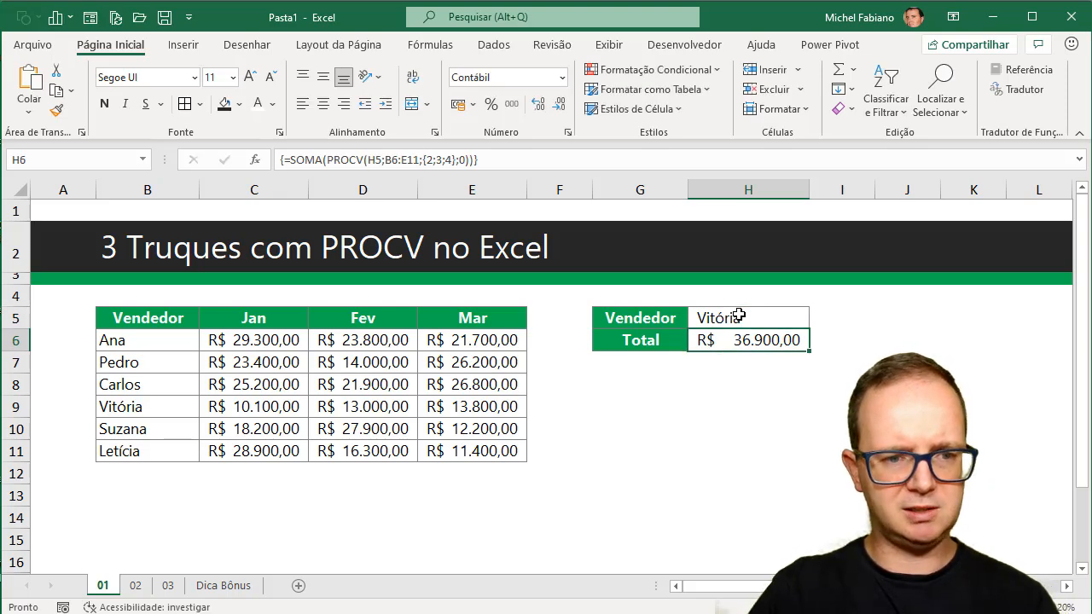
left_click_drag(287, 407, 448, 410)
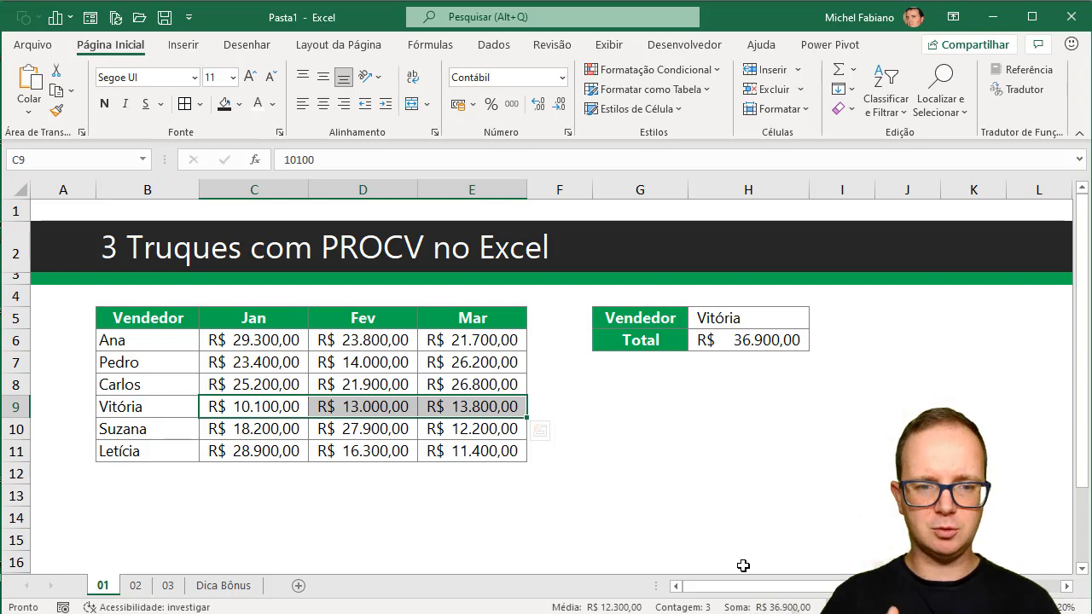
On sheet 02, set the seller in H5 to the name in B7 and check that seller's locations in C7 and C13.
left_click(134, 587)
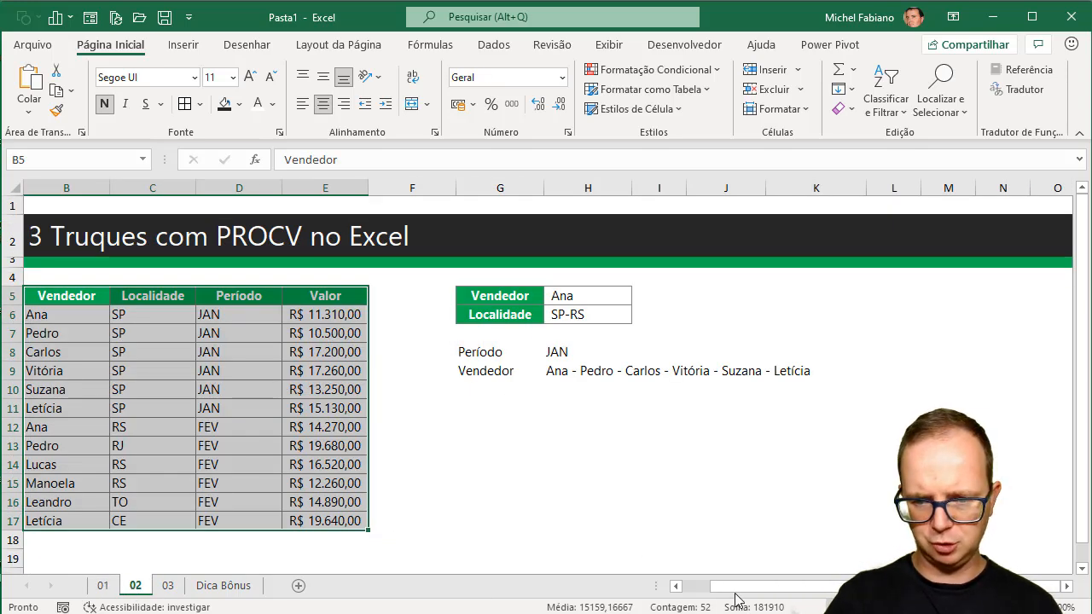
left_click(695, 587)
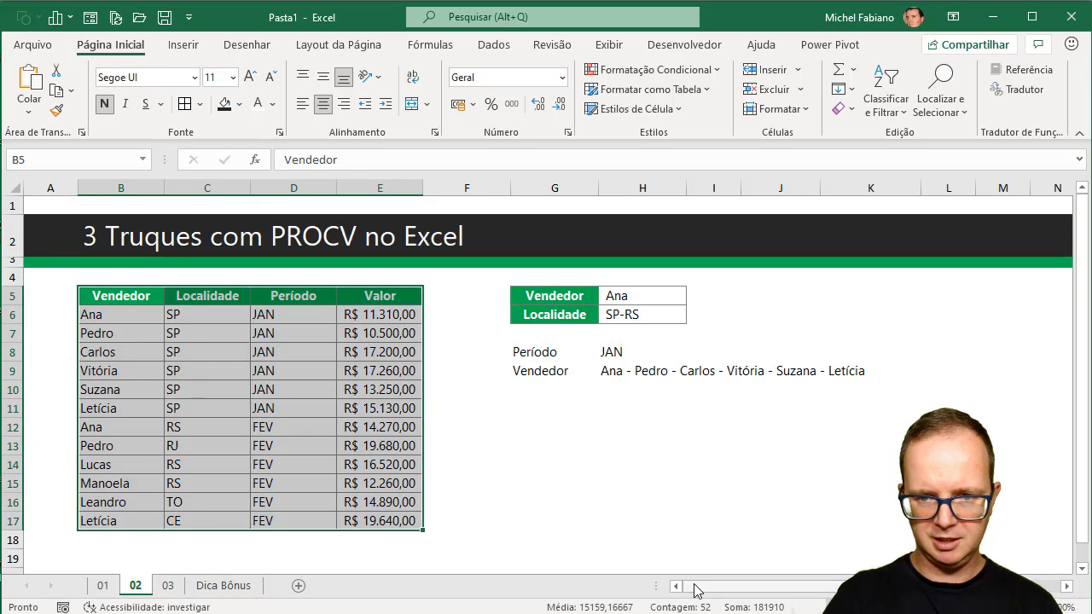
left_click(612, 440)
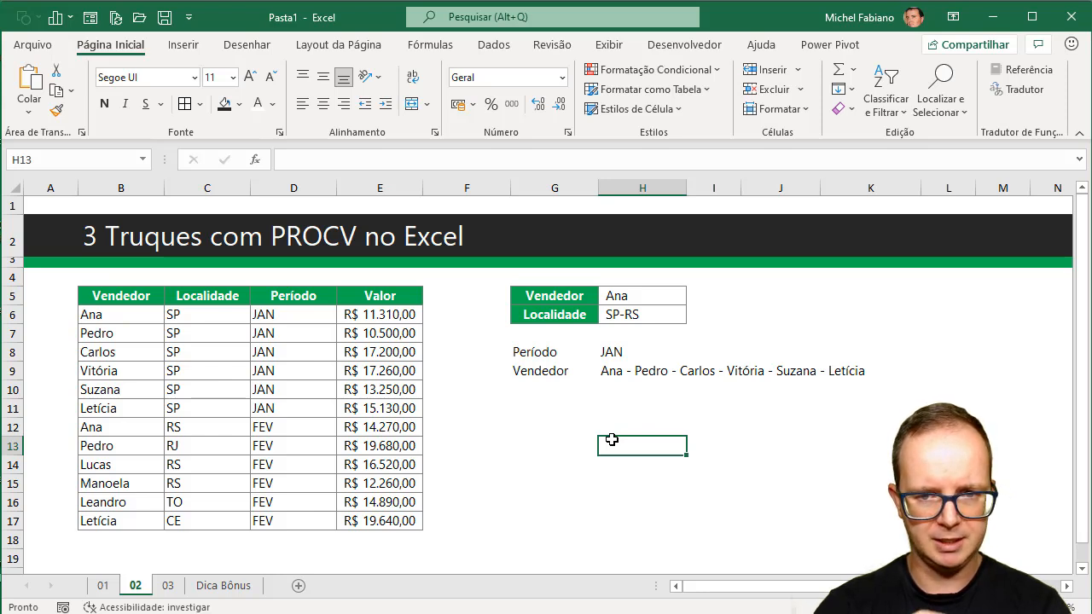
left_click(636, 295)
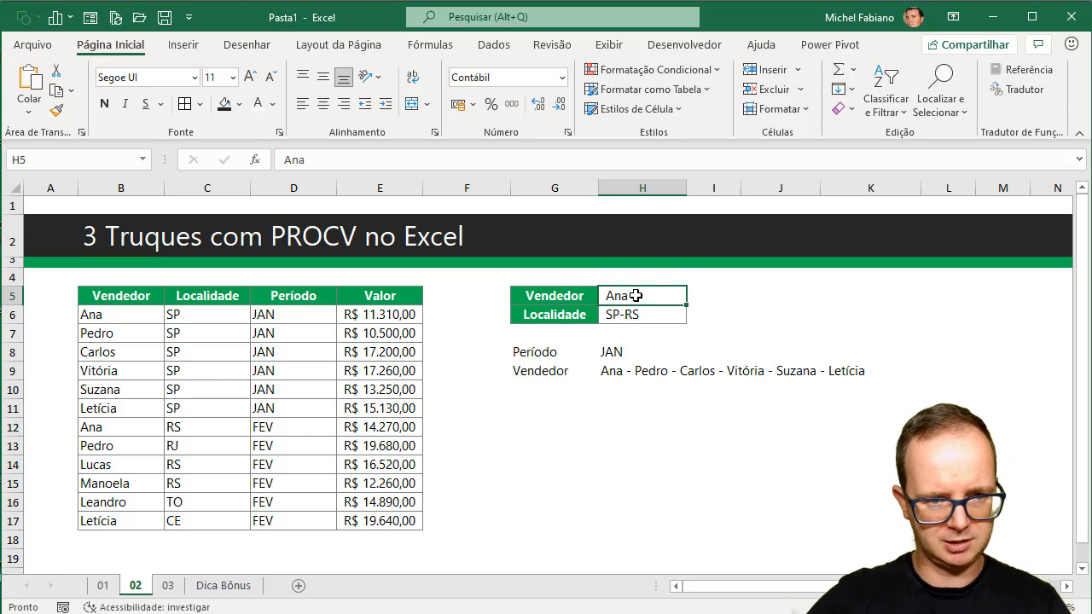
type("Pedro")
key("Return")
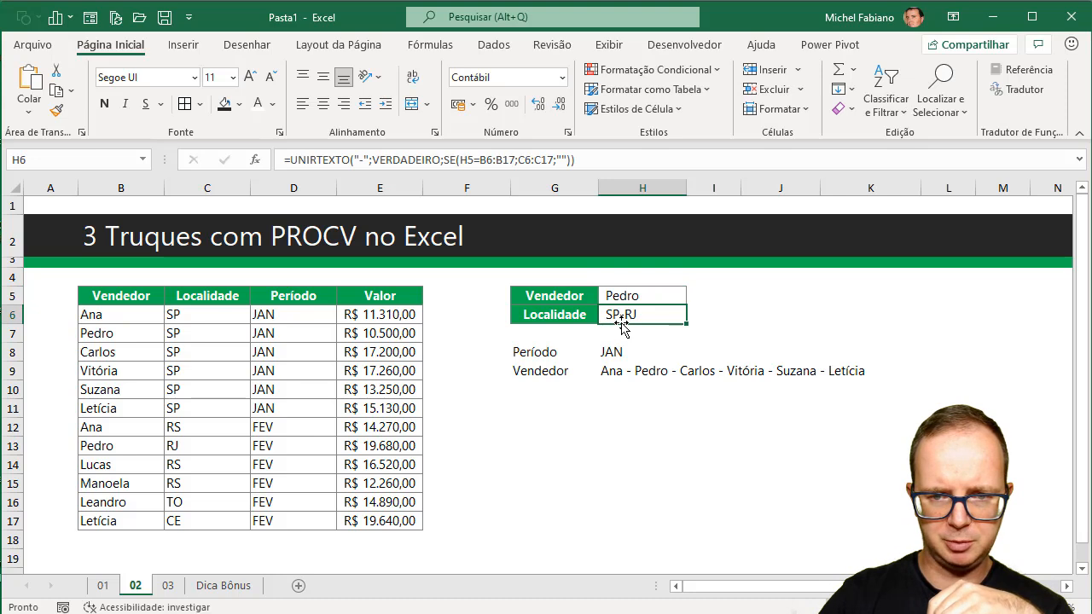
left_click(179, 335)
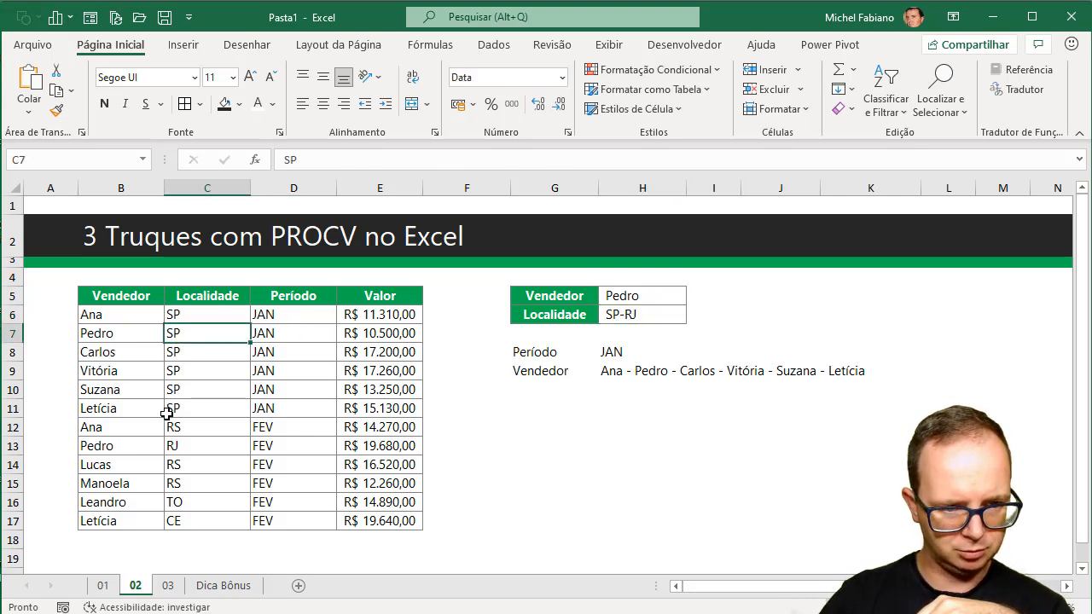
left_click(178, 447)
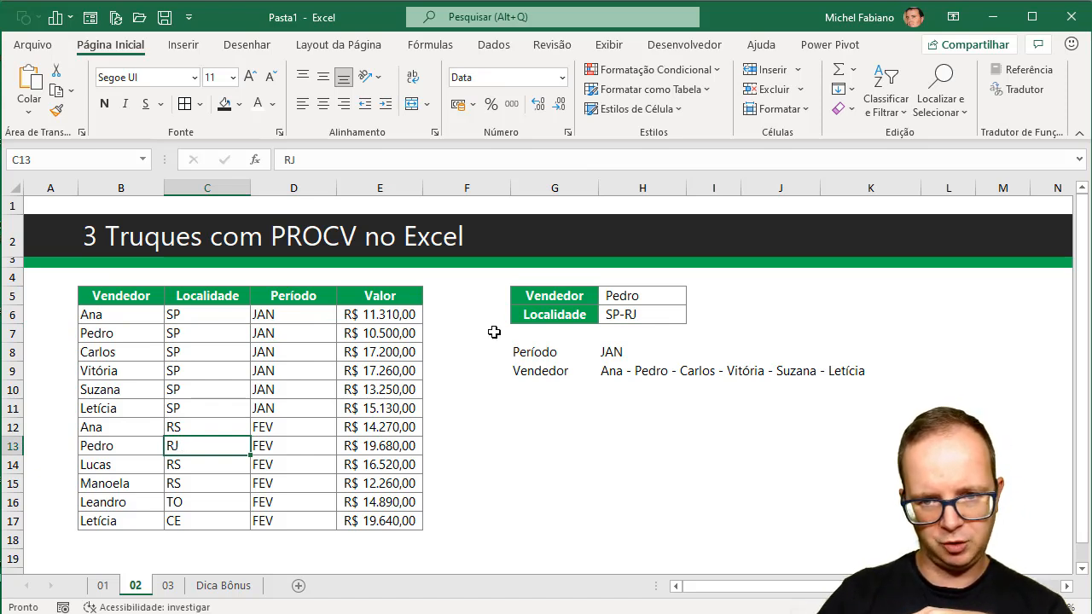
Set the Período value in H8 to FEV.
left_click(614, 352)
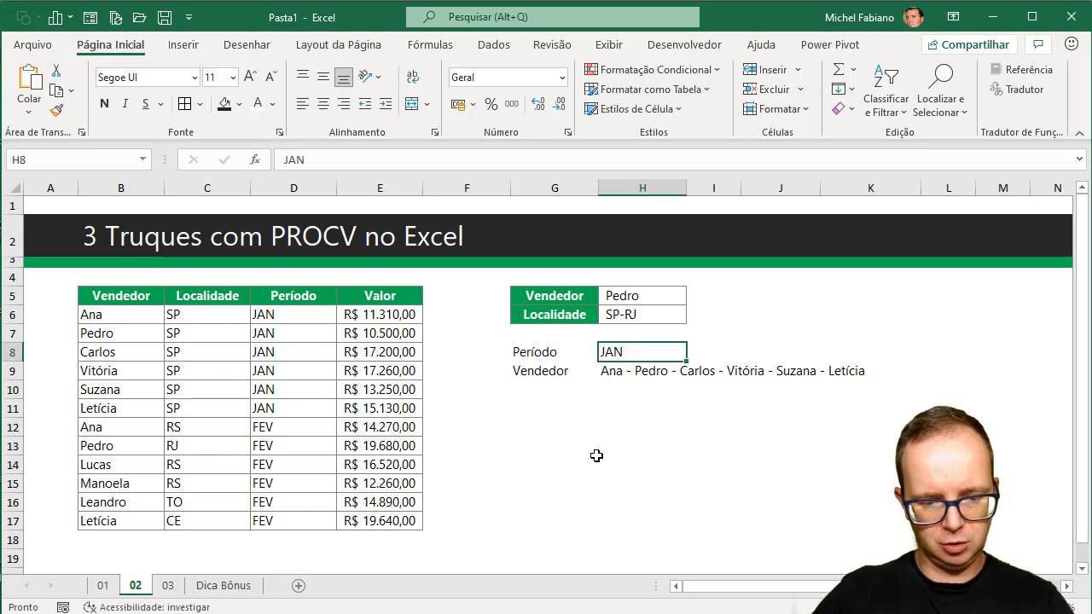
type("FEV")
key("Return")
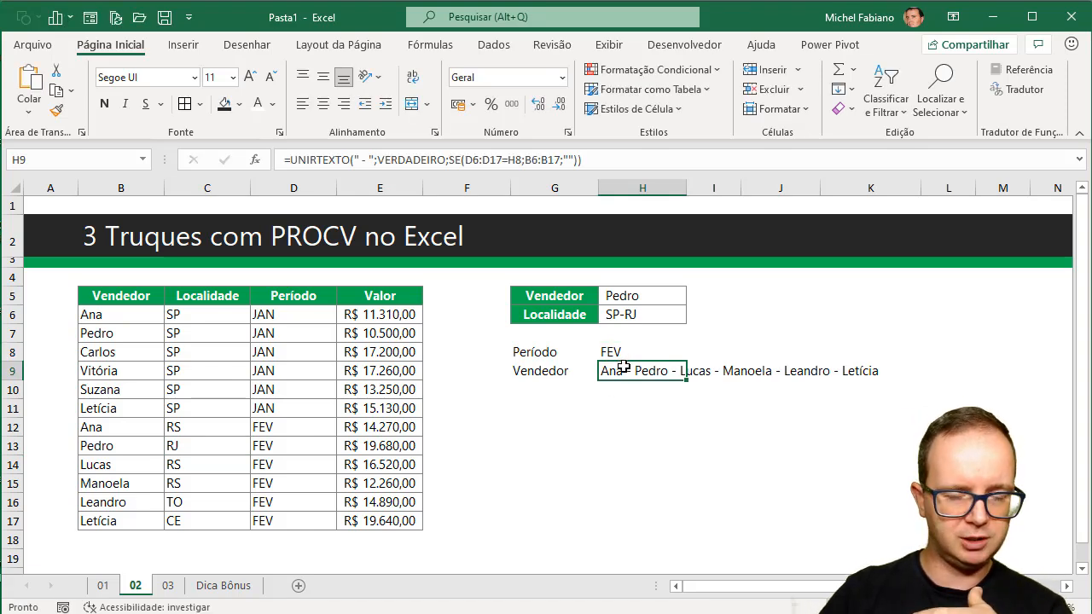
Copy the formatting of G5:H6 onto the Período and Vendedor block in G8:H9.
left_click(569, 293)
left_click_drag(569, 293, 641, 313)
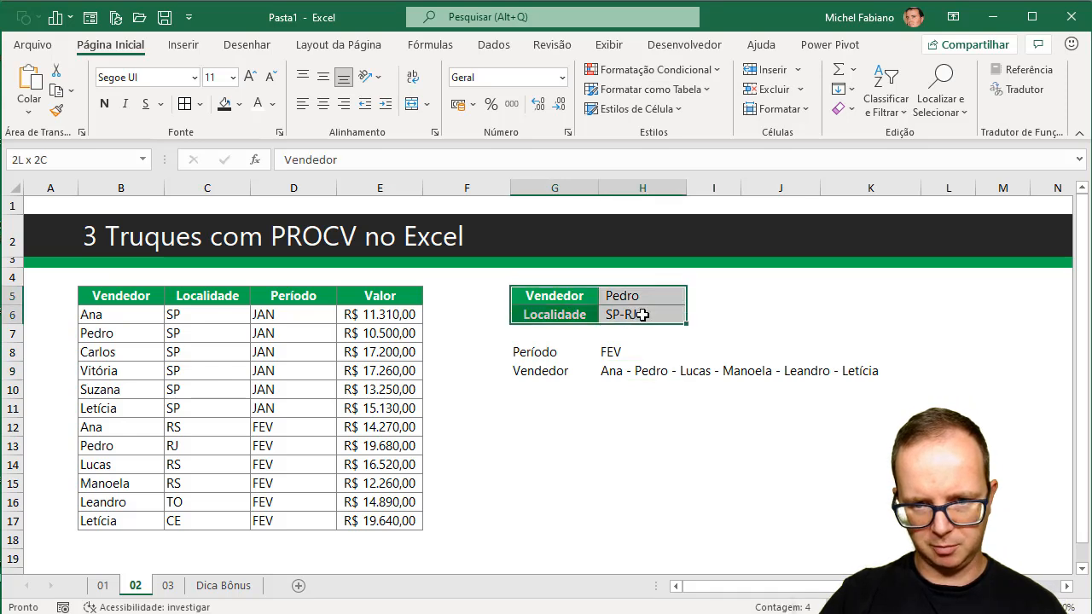
left_click(56, 109)
left_click_drag(554, 352, 638, 370)
Fit column H to the width of its contents and narrow column F.
double_click(687, 188)
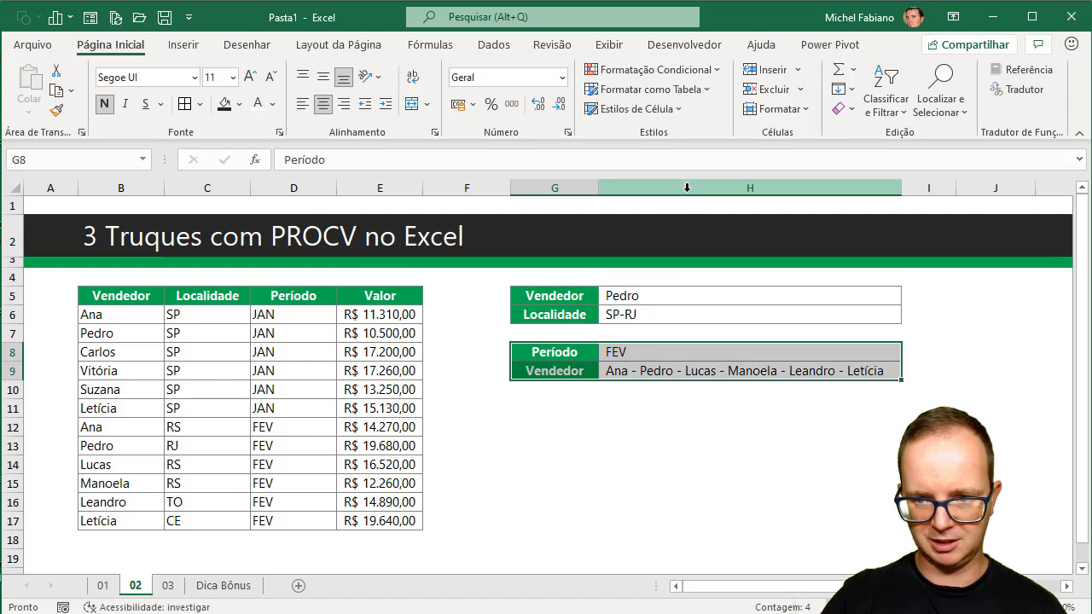
left_click(641, 432)
left_click_drag(510, 188, 469, 188)
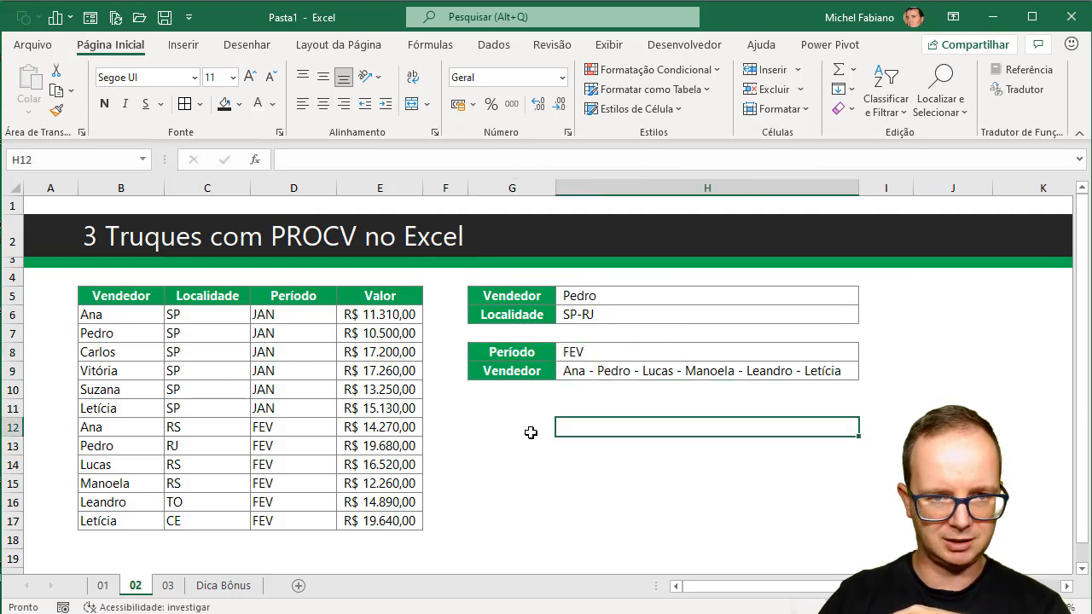
Clear H6 and start a UNIRTEXTO formula there with the delimiter " - " and VERDADEIRO to ignore empty cells.
left_click(607, 315)
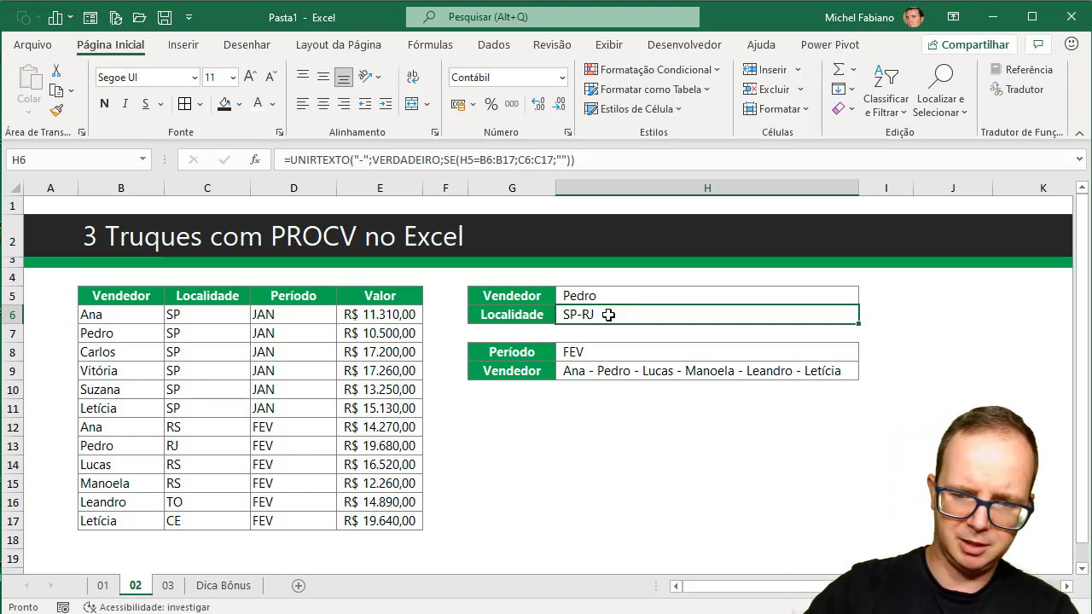
key("Delete")
type("=unit")
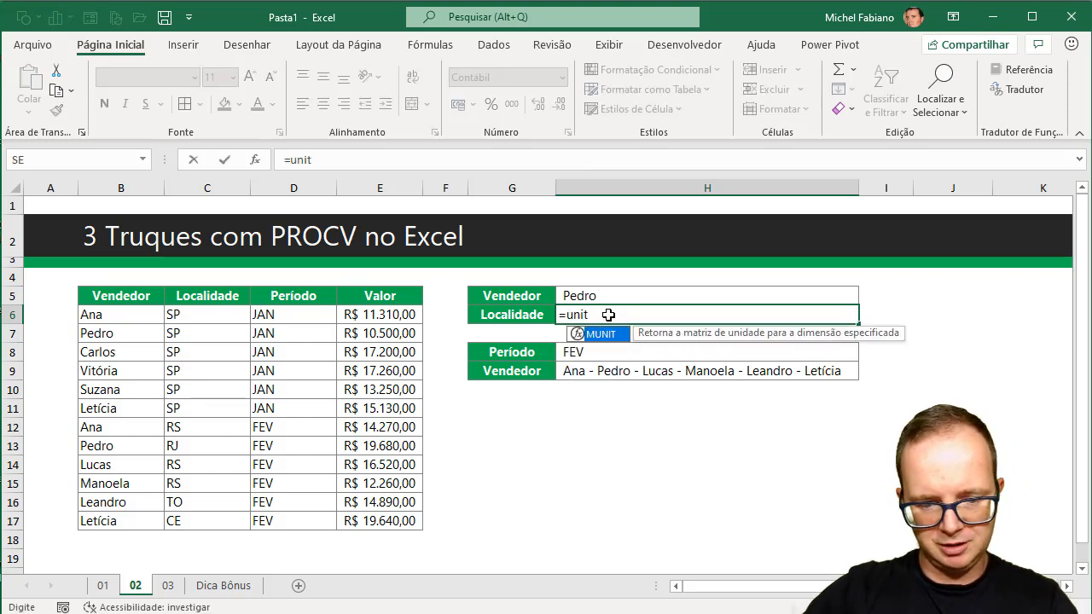
key("BackSpace")
type("rtext")
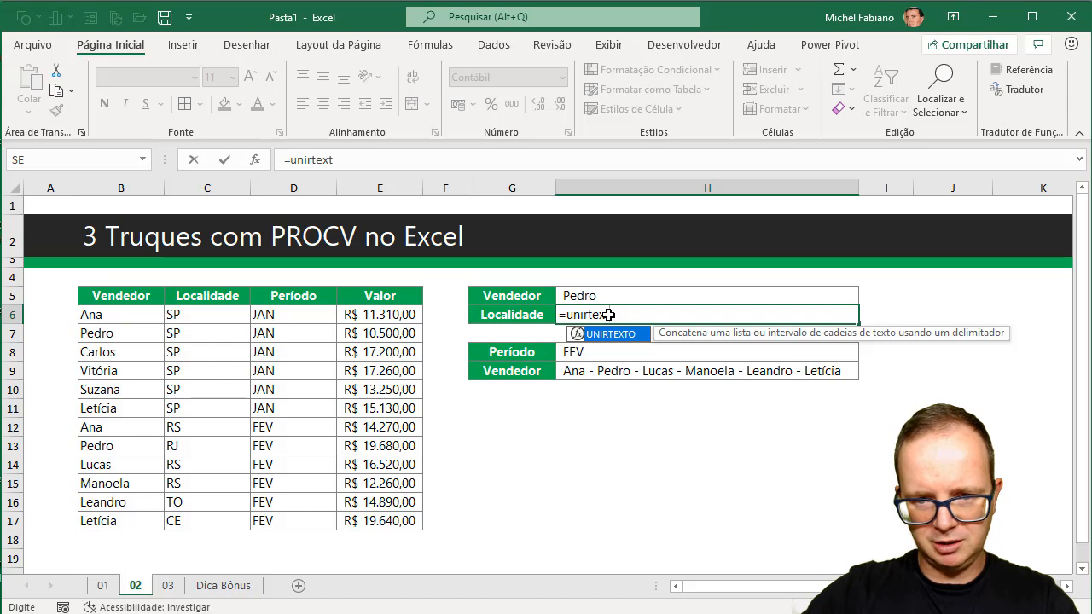
type("o(")
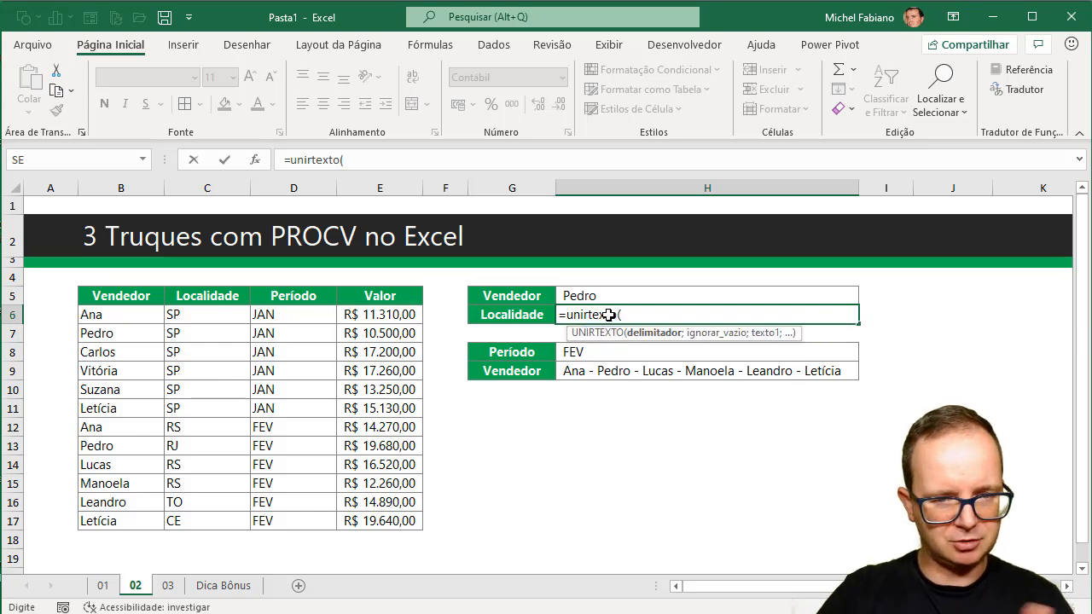
type("\"")
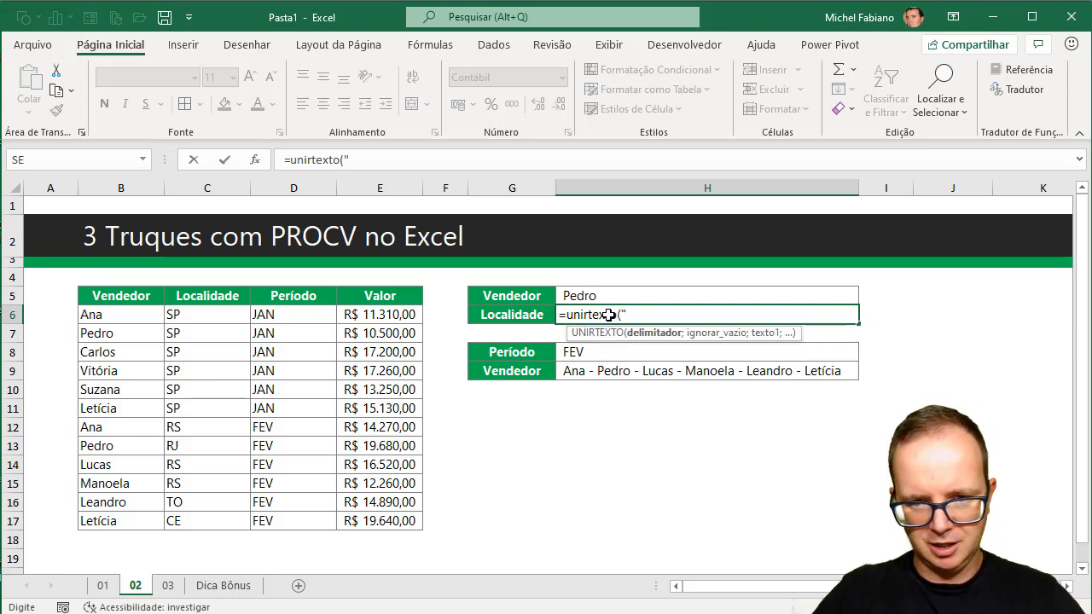
type(" -")
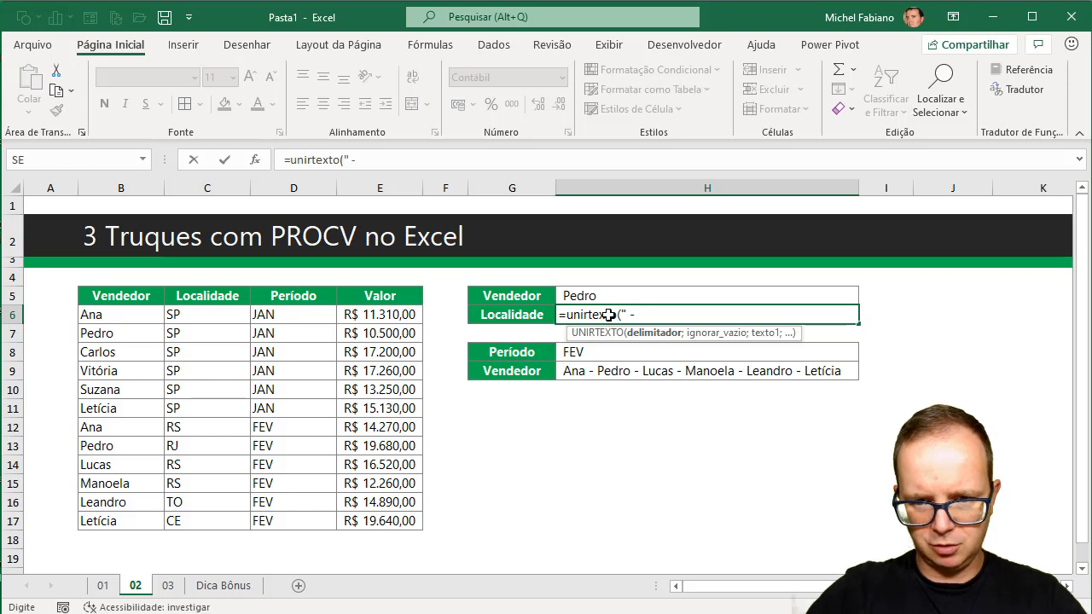
type(" \";")
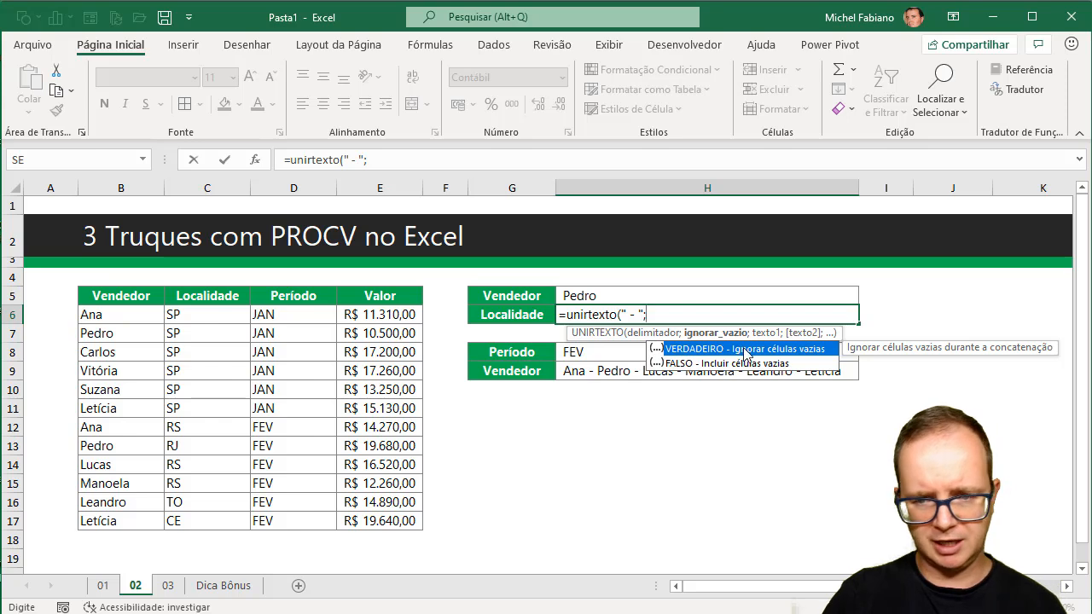
double_click(814, 350)
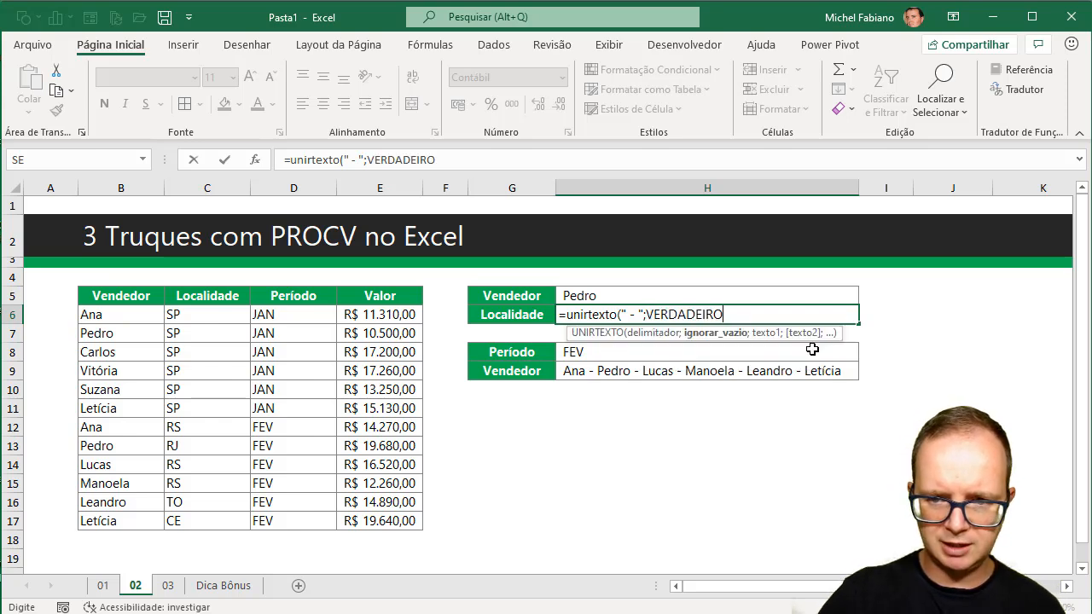
type(";")
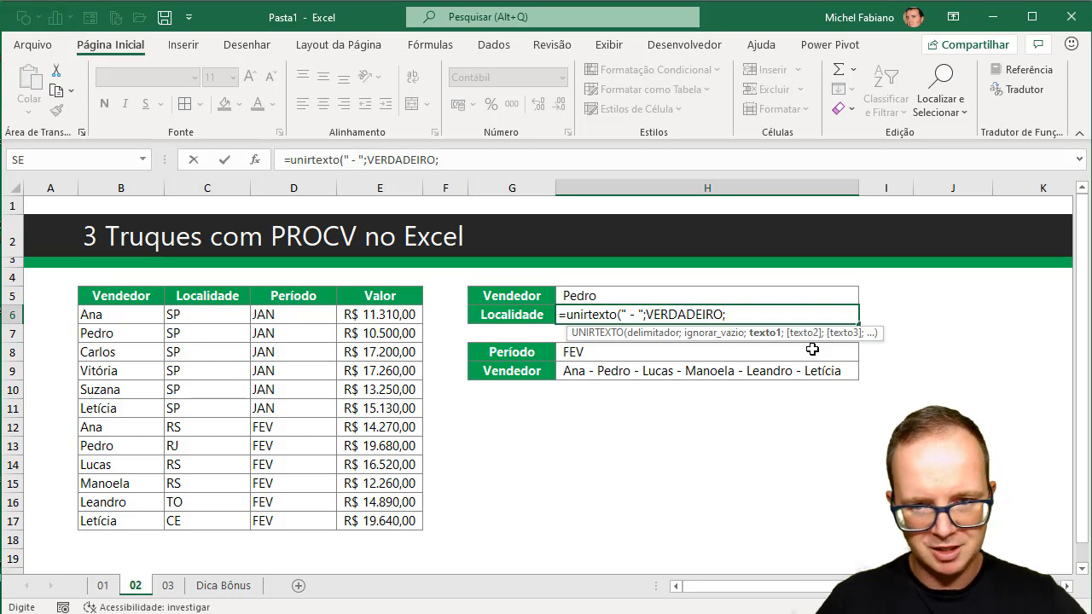
Nest a SE function as the text argument, with the logical test B6:B17=H5.
type("se(")
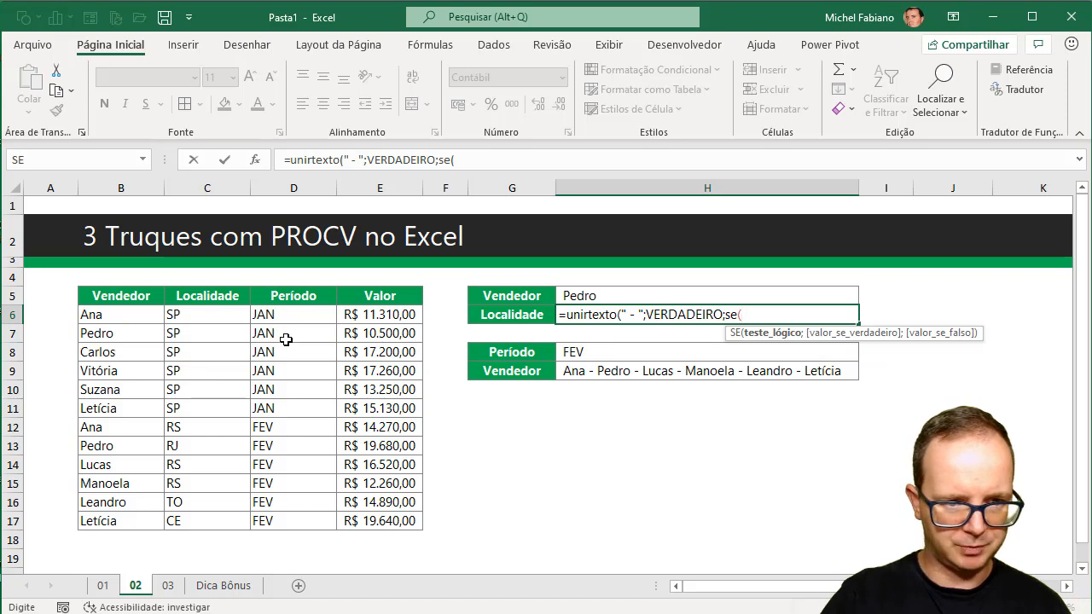
left_click_drag(137, 316, 135, 521)
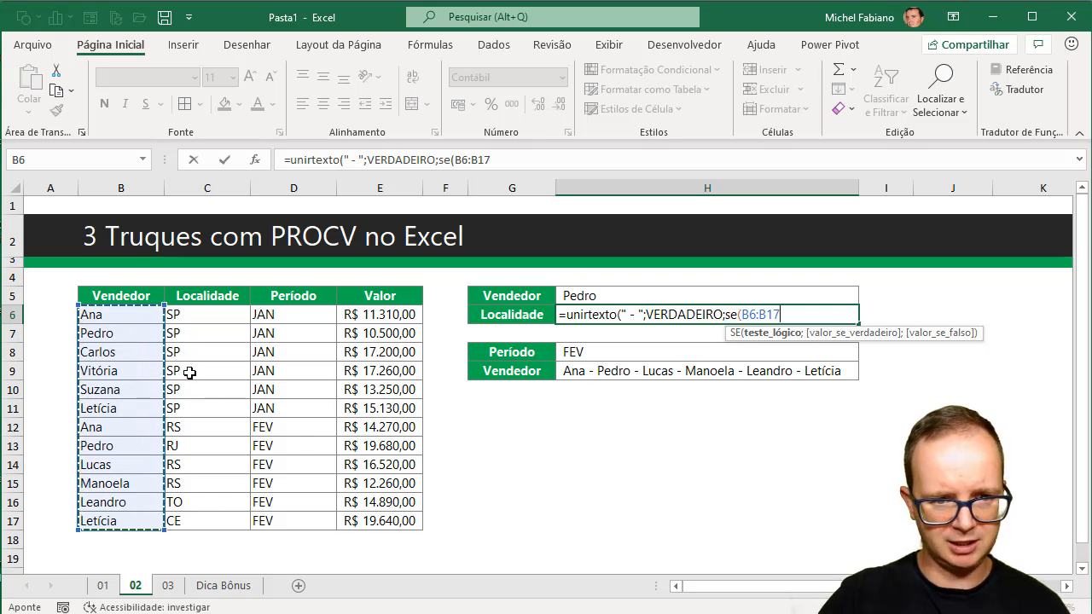
left_click_drag(214, 314, 200, 446)
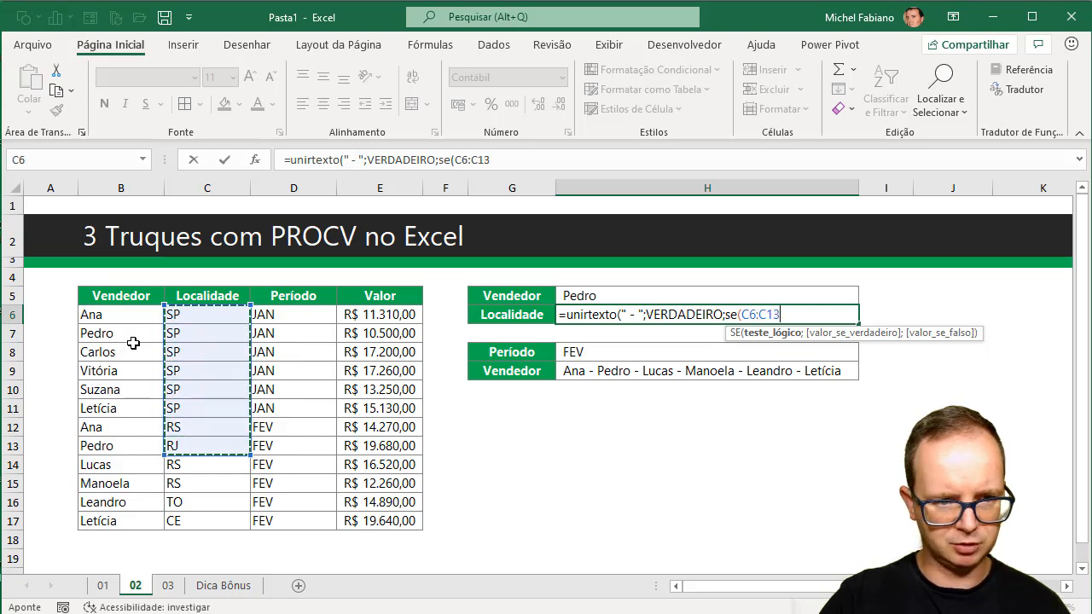
left_click_drag(128, 316, 113, 520)
type("=")
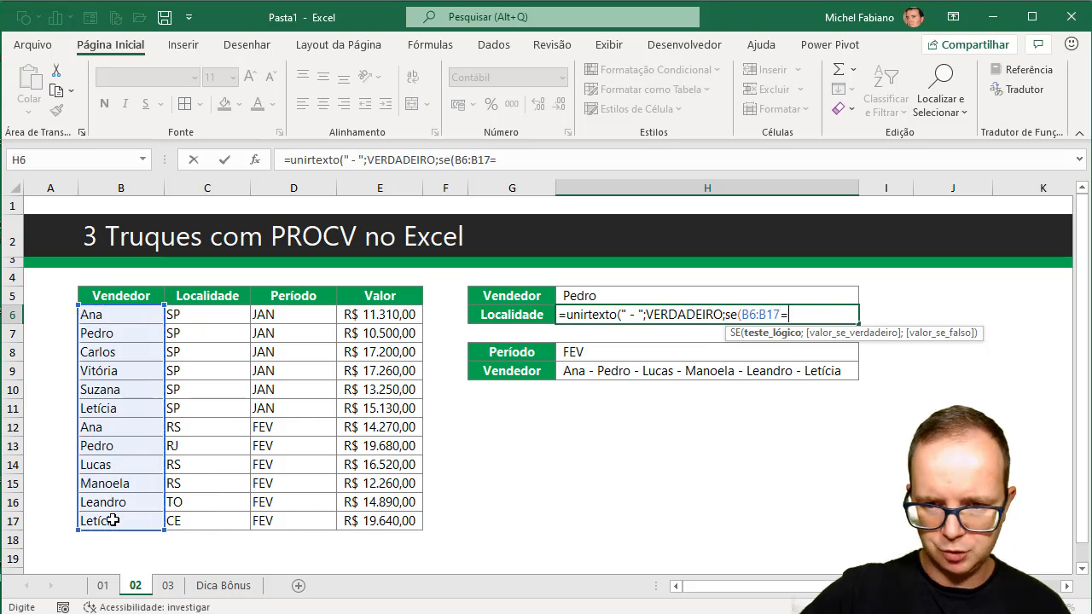
left_click(588, 295)
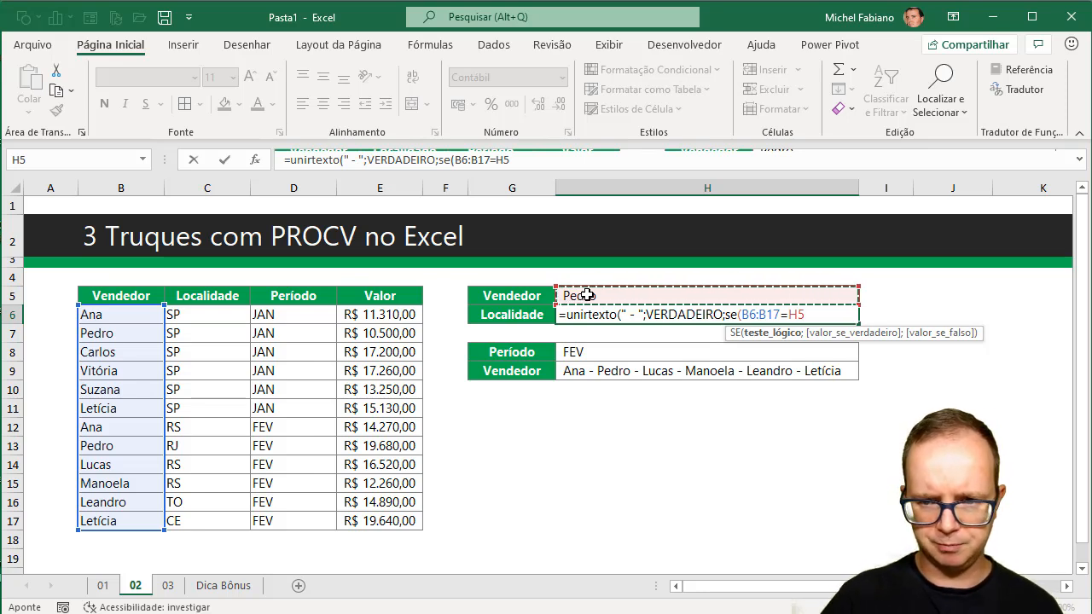
Make the SE return C6:C17 when true and "" when false, and complete the H6 formula.
type(";")
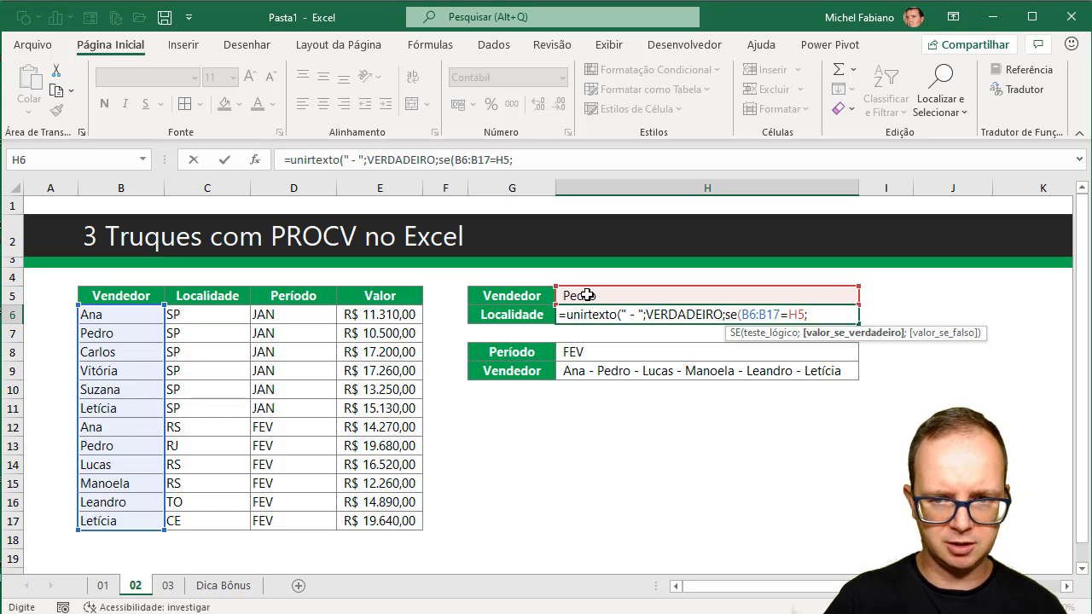
left_click_drag(208, 314, 221, 524)
type(";")
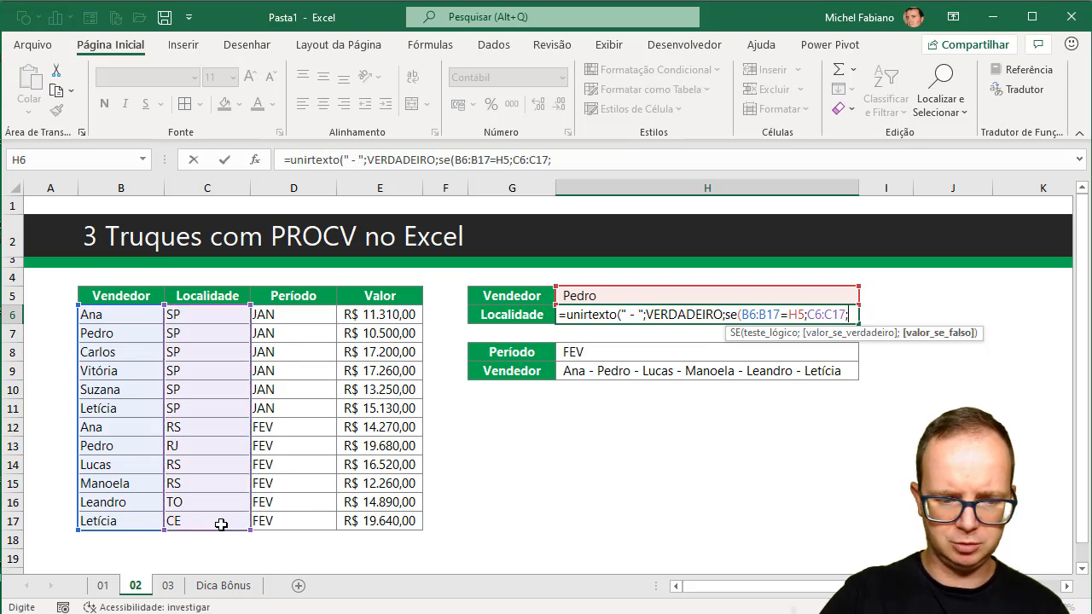
type("\"\"")
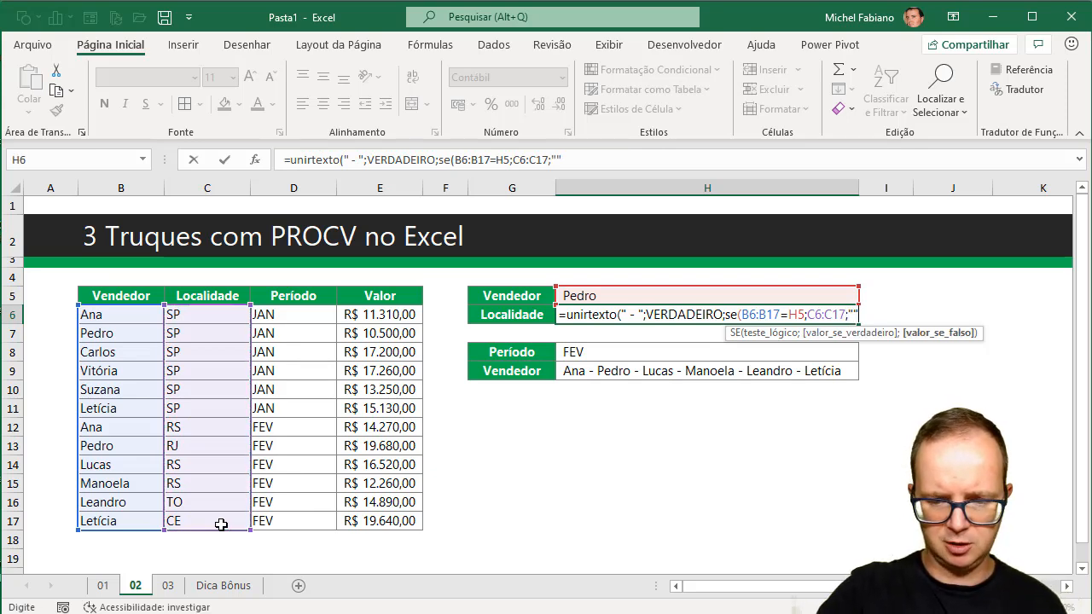
type(")")
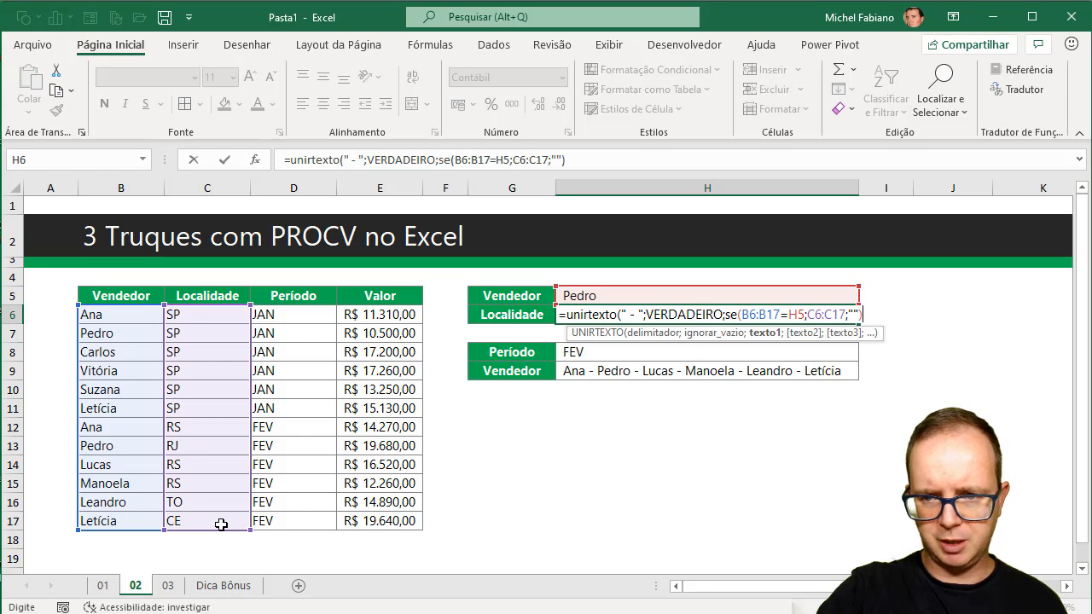
type(")")
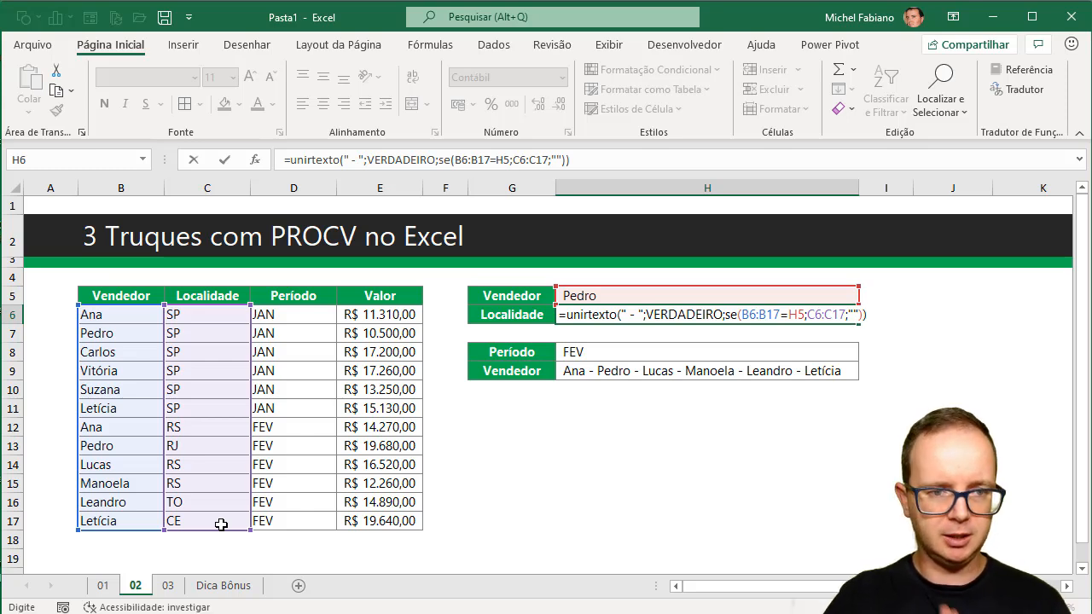
key("Return")
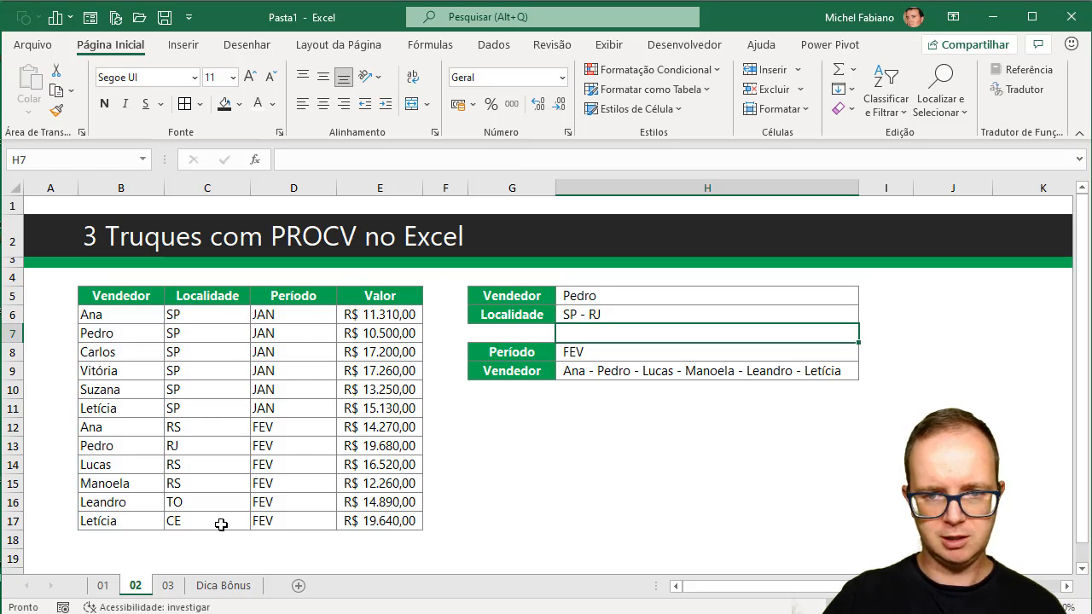
Test the Localidade formula by setting the seller in H5 to the name in B6 and to the name in B10.
key("Up")
key("Up")
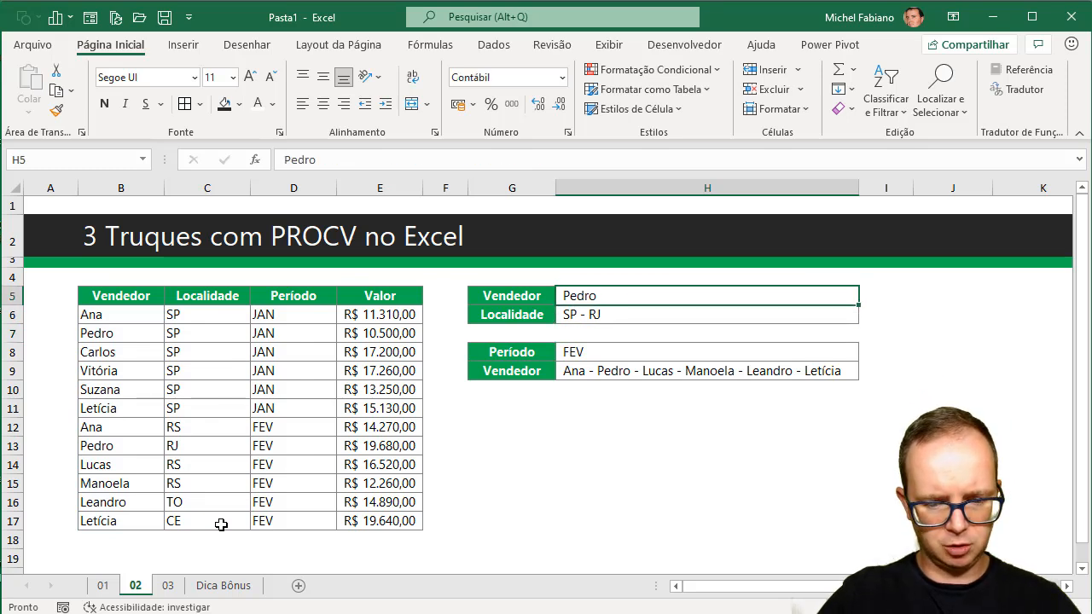
type("Ana")
key("Return")
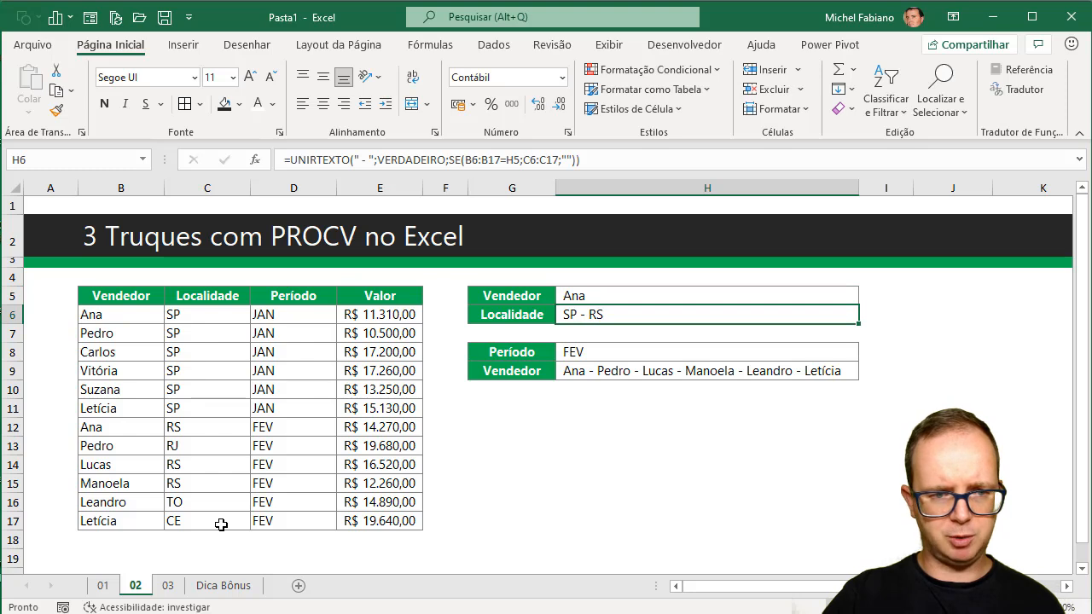
key("Up")
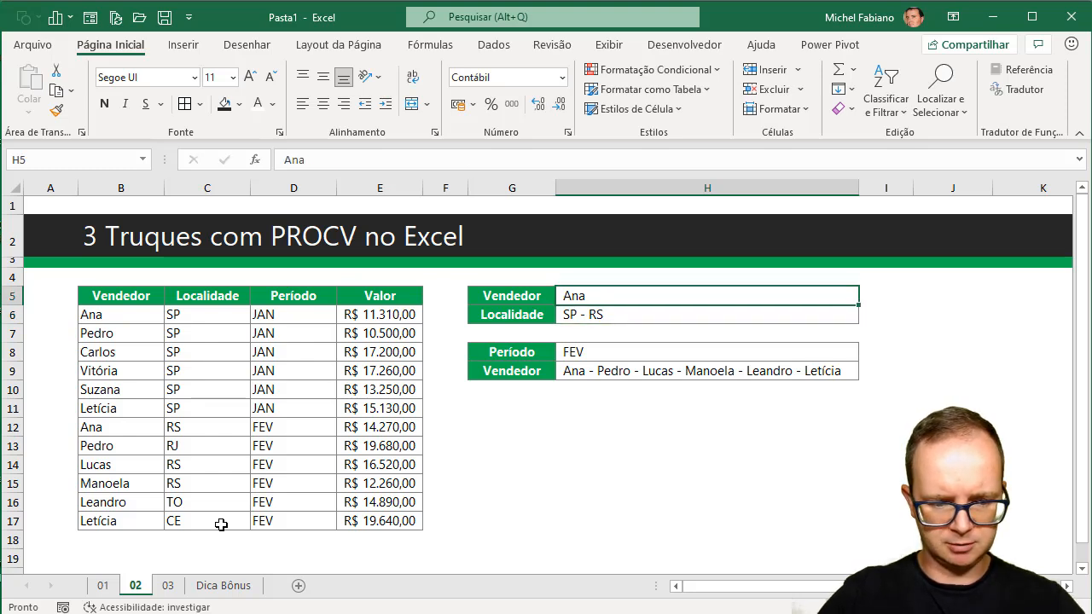
type("Suzana")
key("Return")
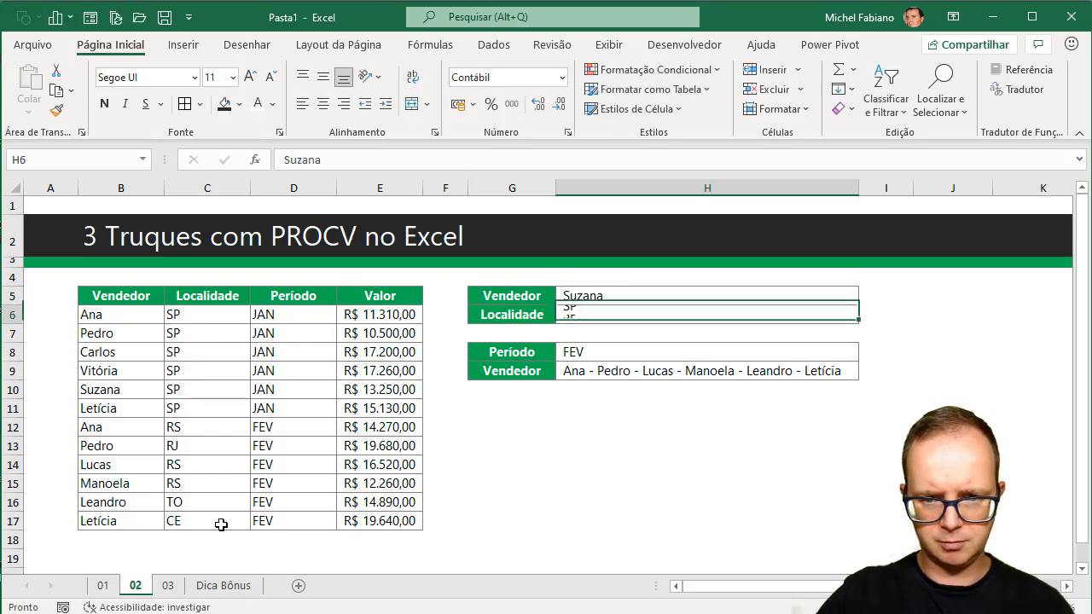
Set the seller in H5 to the name in B16, keeping the formula in H6.
key("Up")
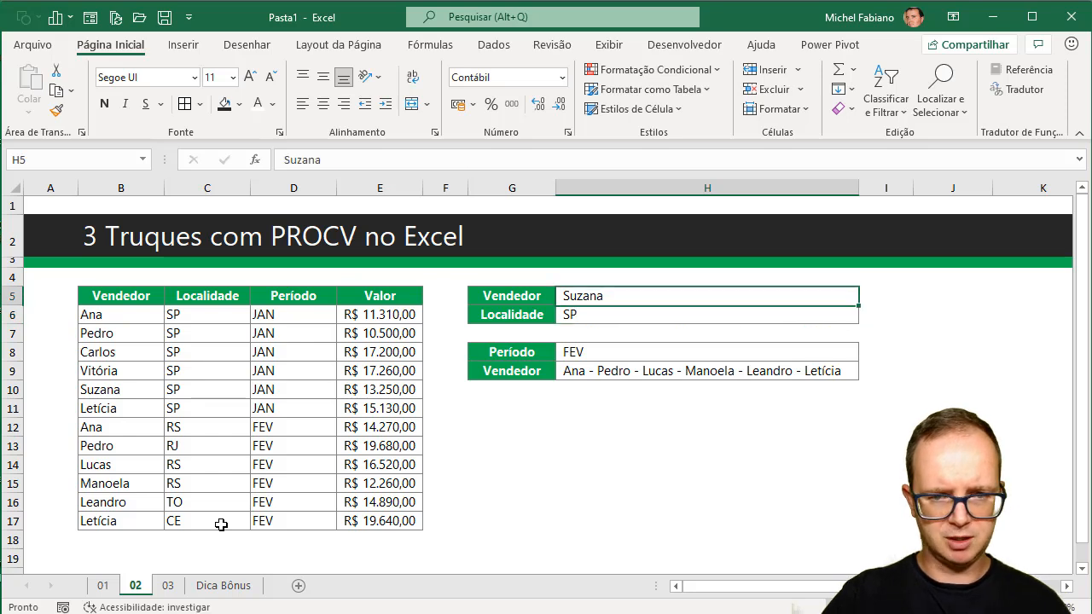
type("Leandro")
key("Return")
type("]")
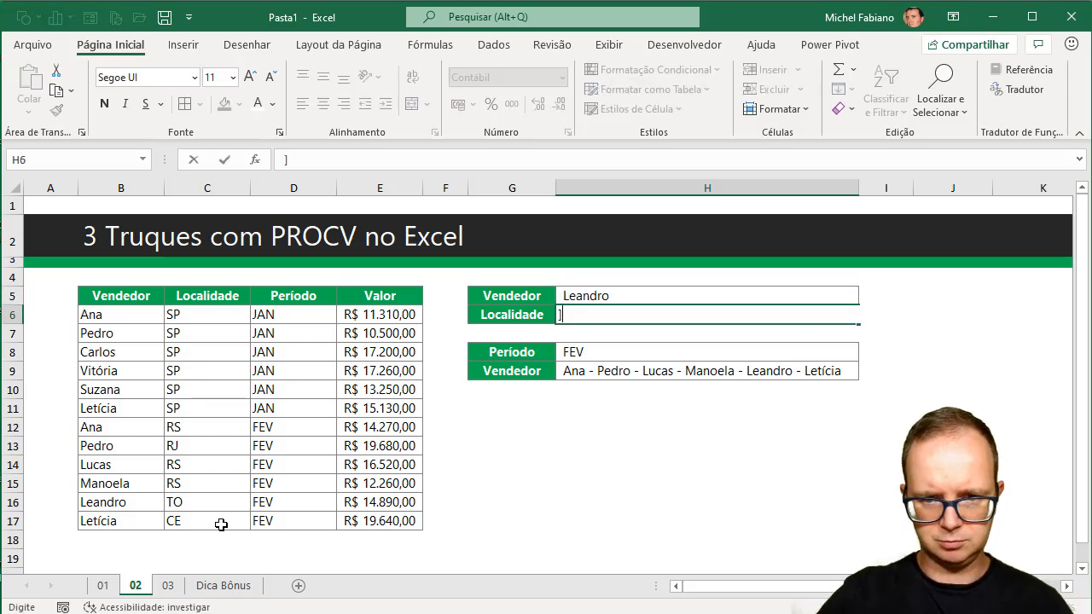
key("Escape")
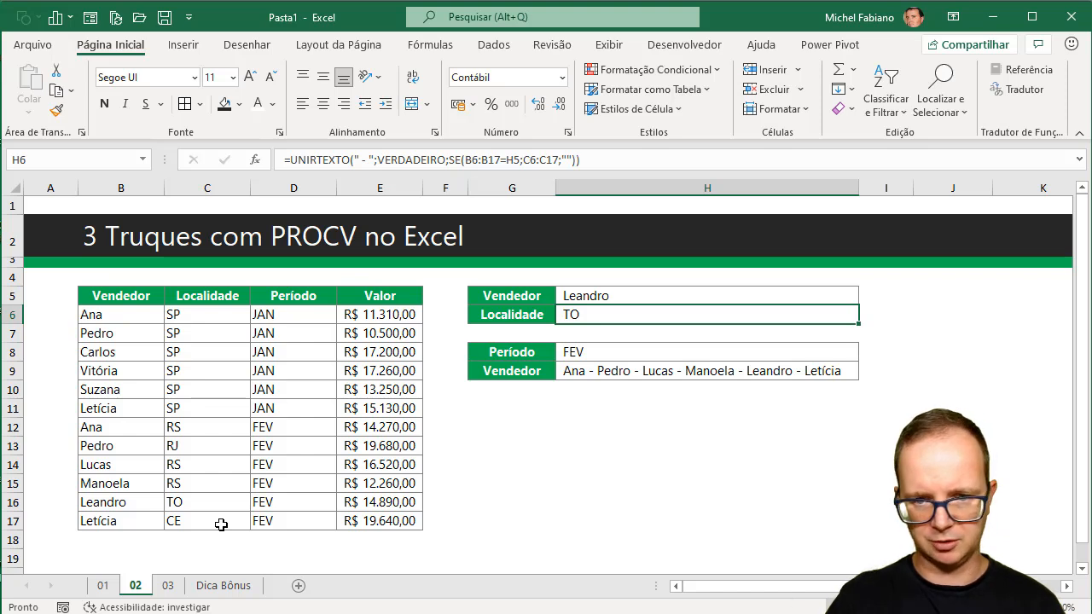
Replace the Vendedor formula in H9 with a new UNIRTEXTO using the delimiter " | " and VERDADEIRO to ignore empty cells.
left_click(694, 373)
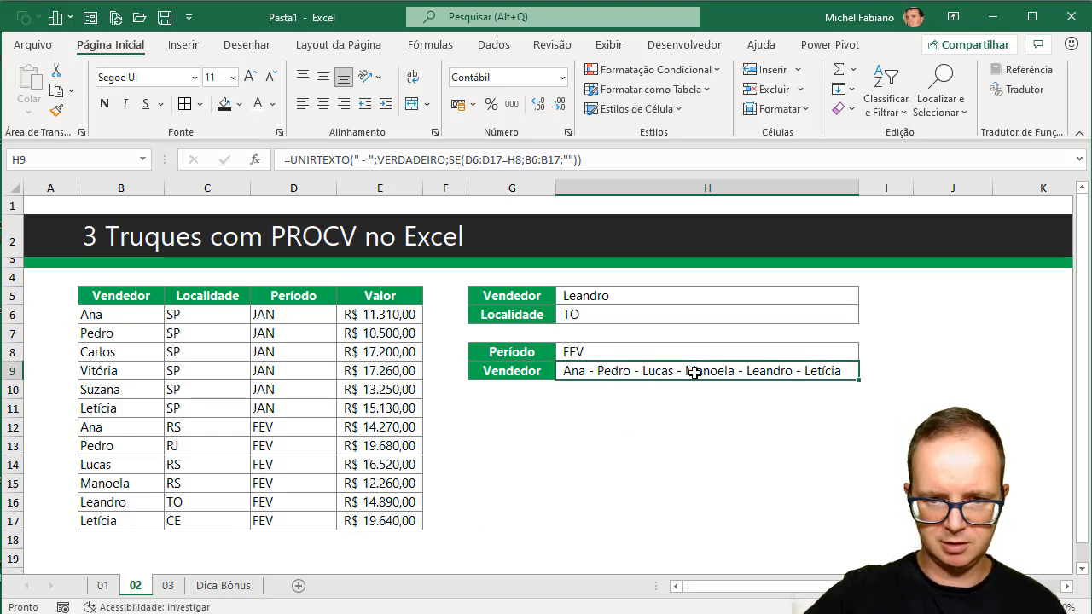
key("Delete")
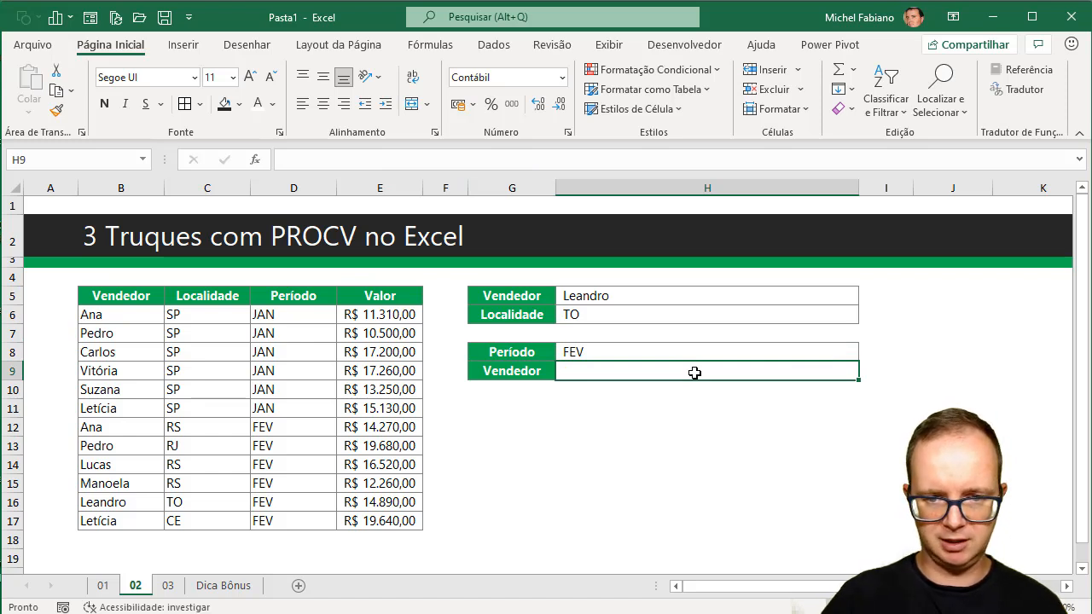
type("=unit")
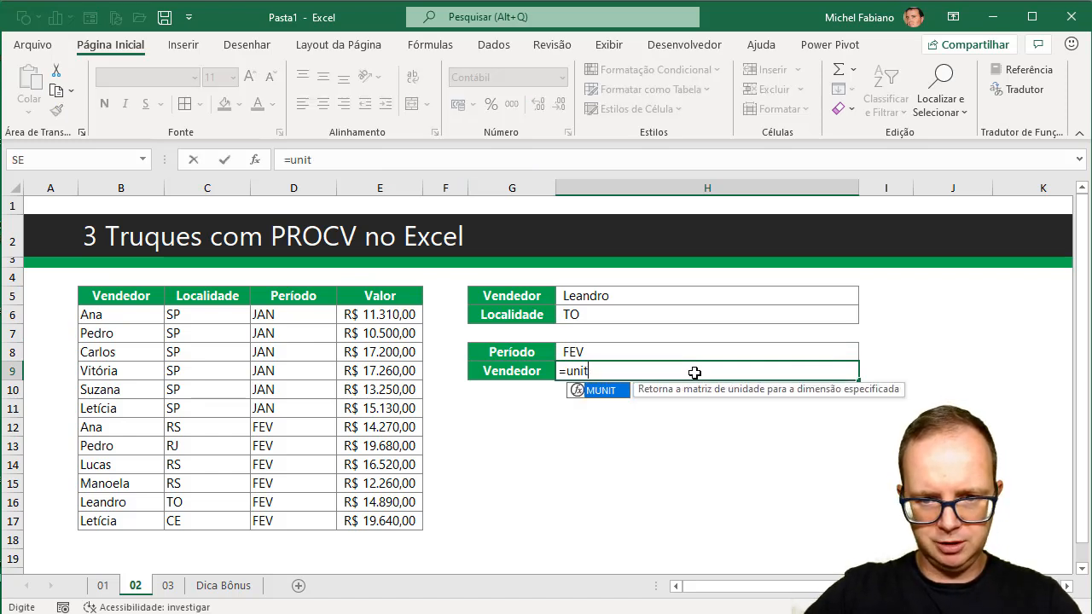
key("BackSpace")
type("rtexto(")
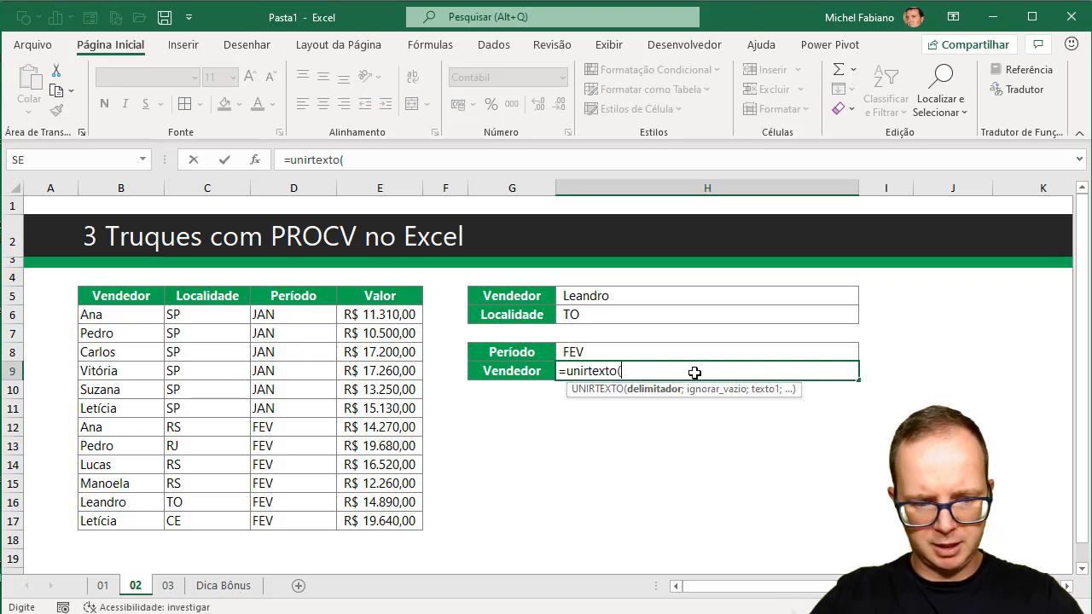
type("\" \"")
key("BackSpace")
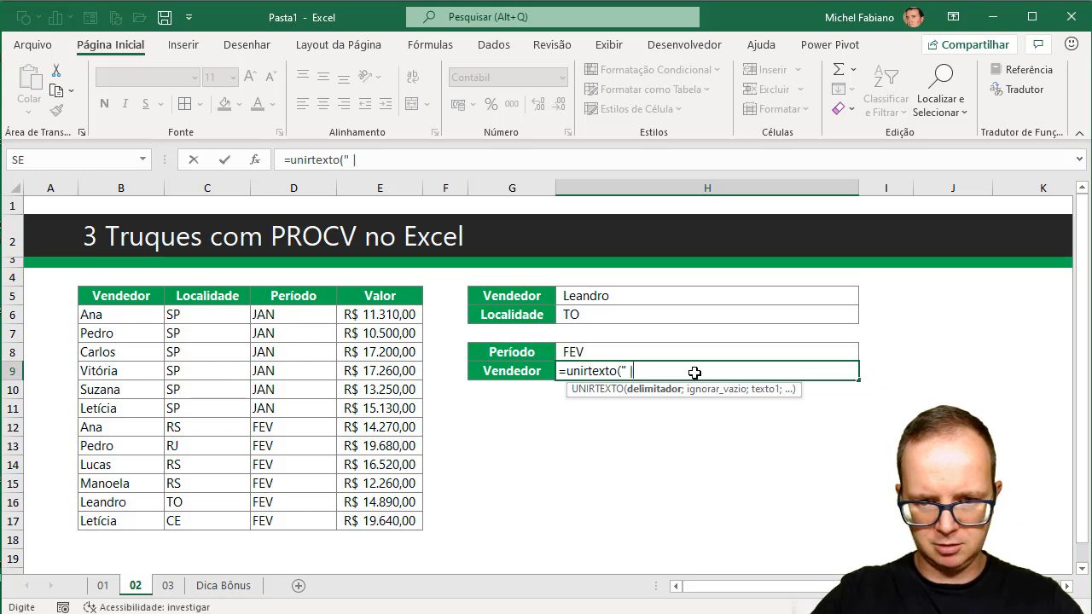
type("| \";")
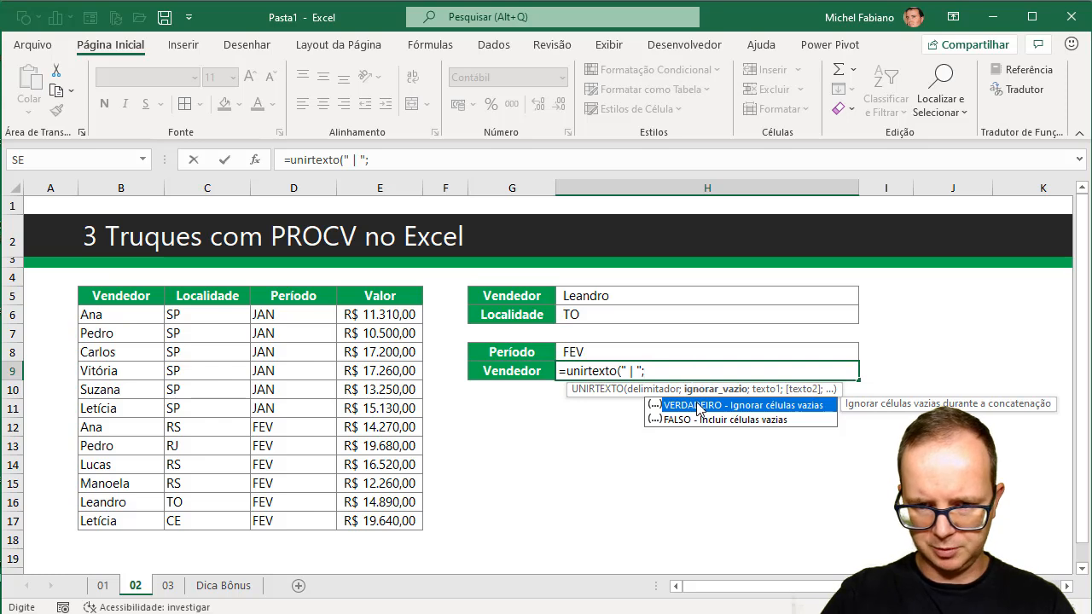
double_click(702, 406)
type(";")
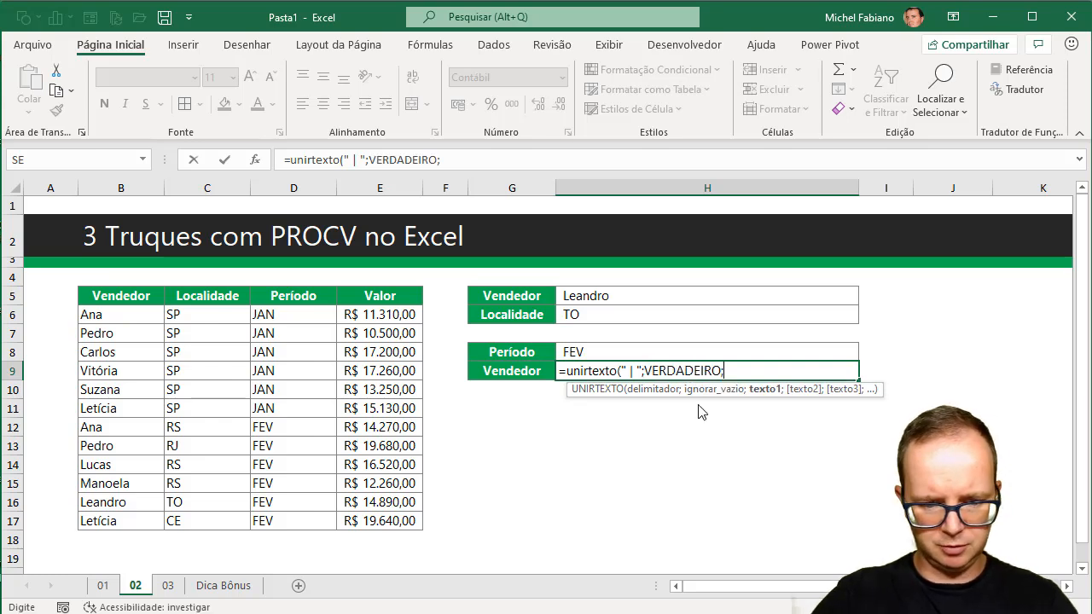
type("se(")
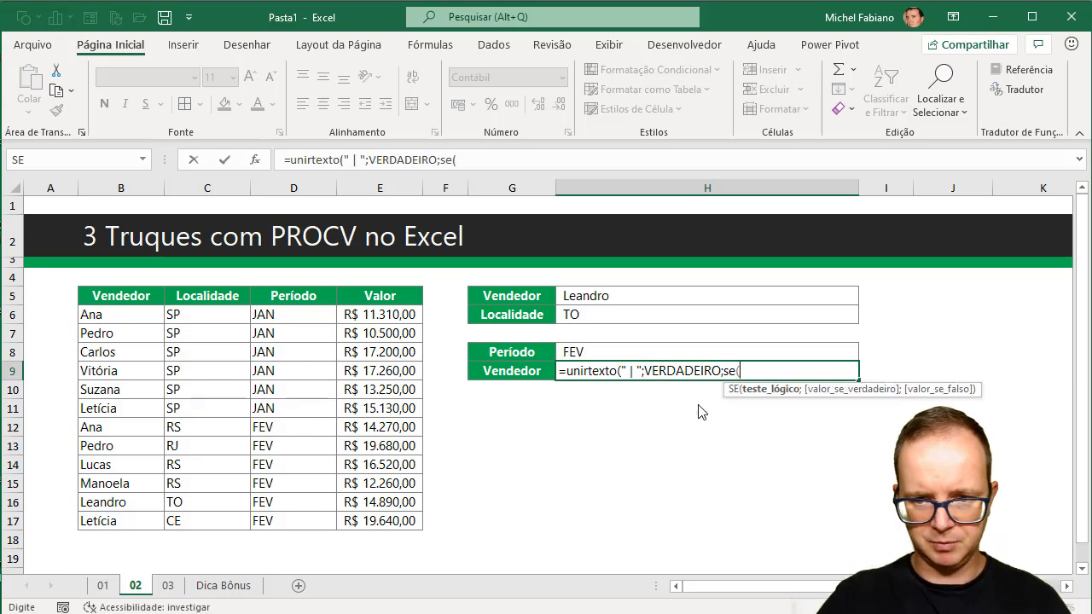
Nest a SE function as the text argument in H9, with the logical test D6:D17=H8.
left_click(284, 314)
left_click_drag(285, 314, 272, 517)
type("=")
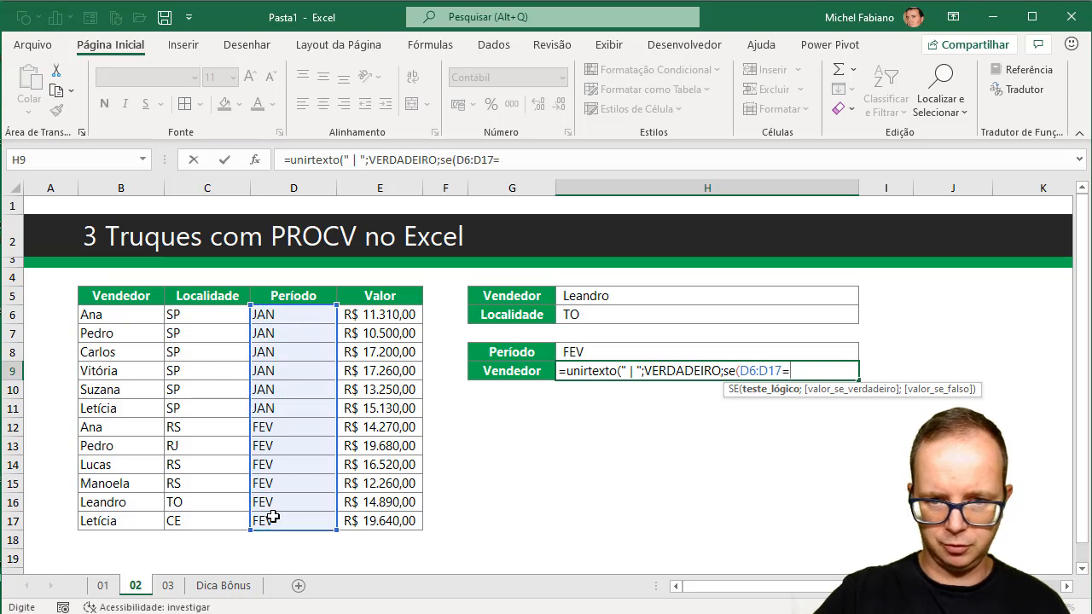
left_click(587, 352)
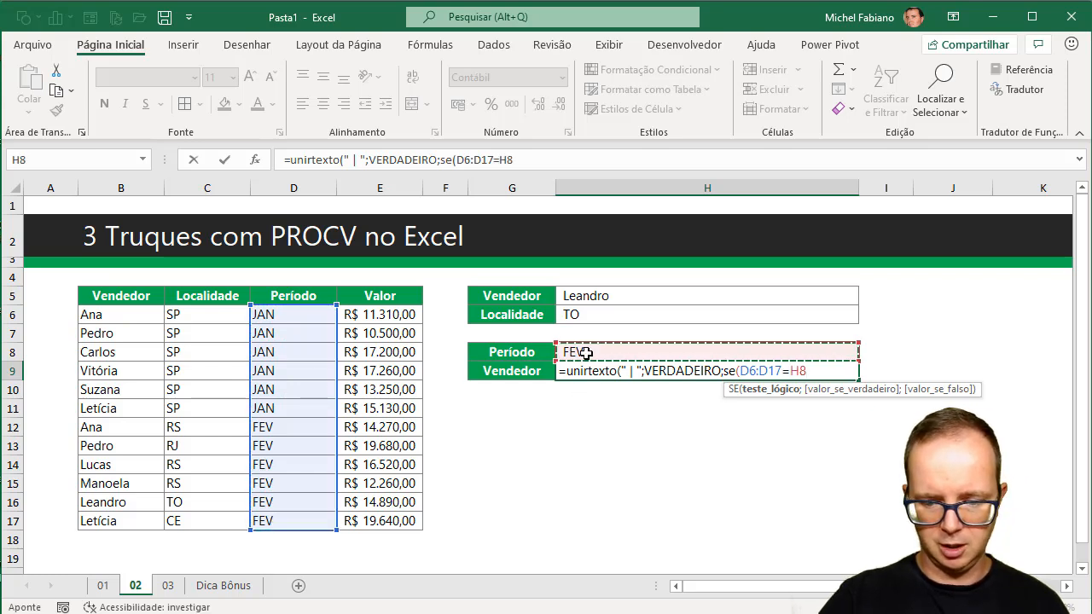
type(";")
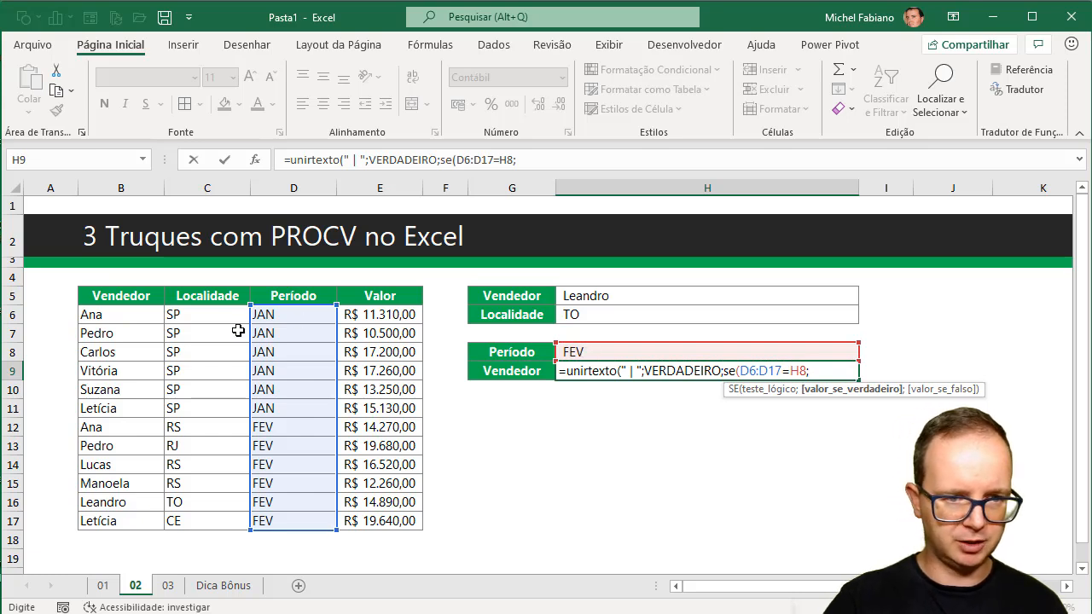
Make the SE return B6:B17 when true and "" when false, and complete the H9 formula.
left_click_drag(128, 315, 124, 517)
type(";")
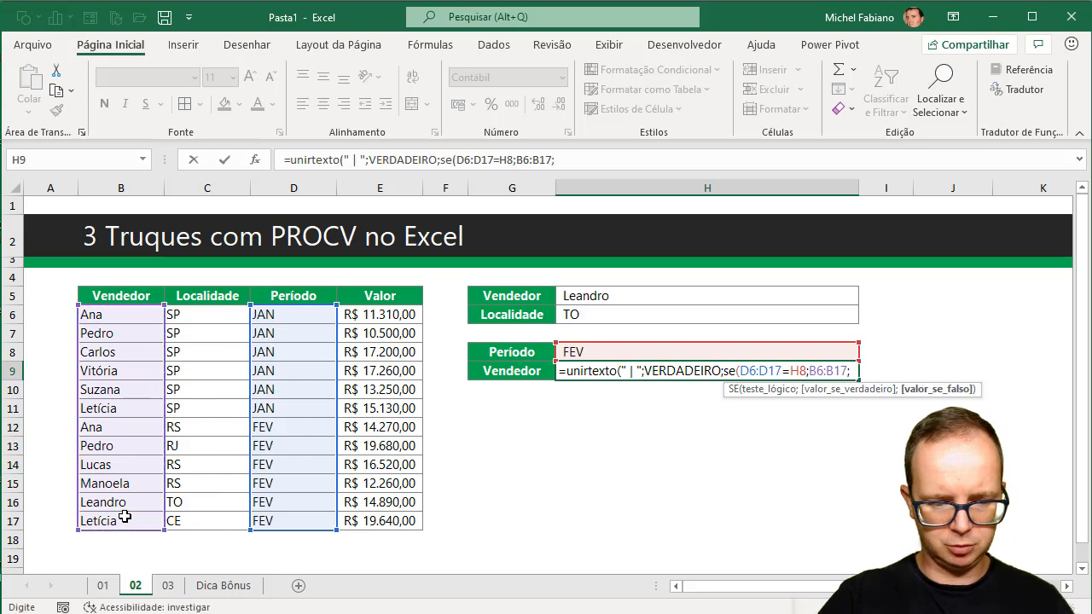
type("\"\"")
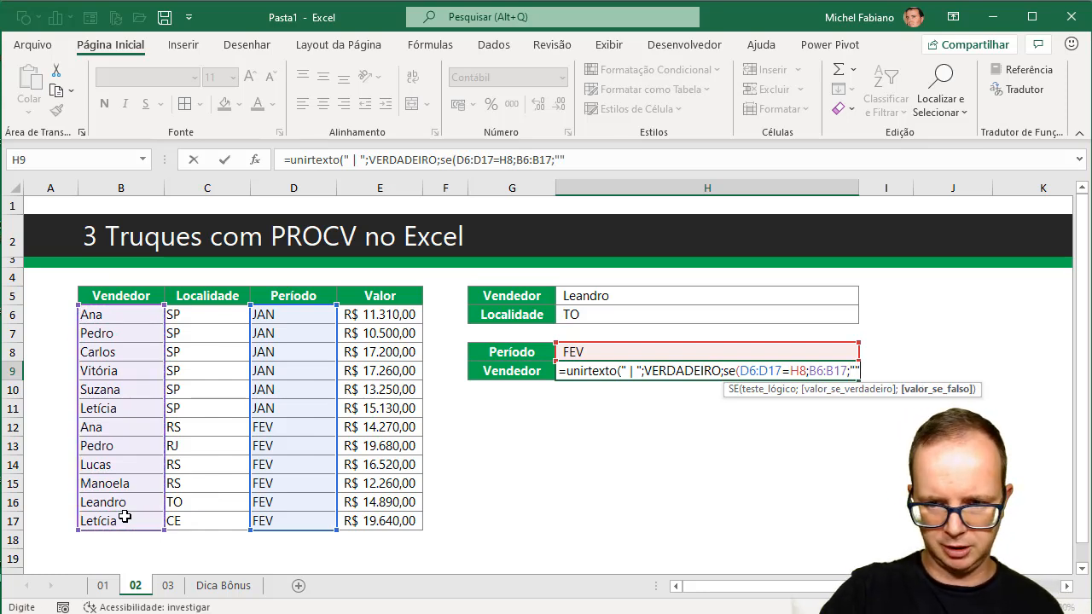
type("))")
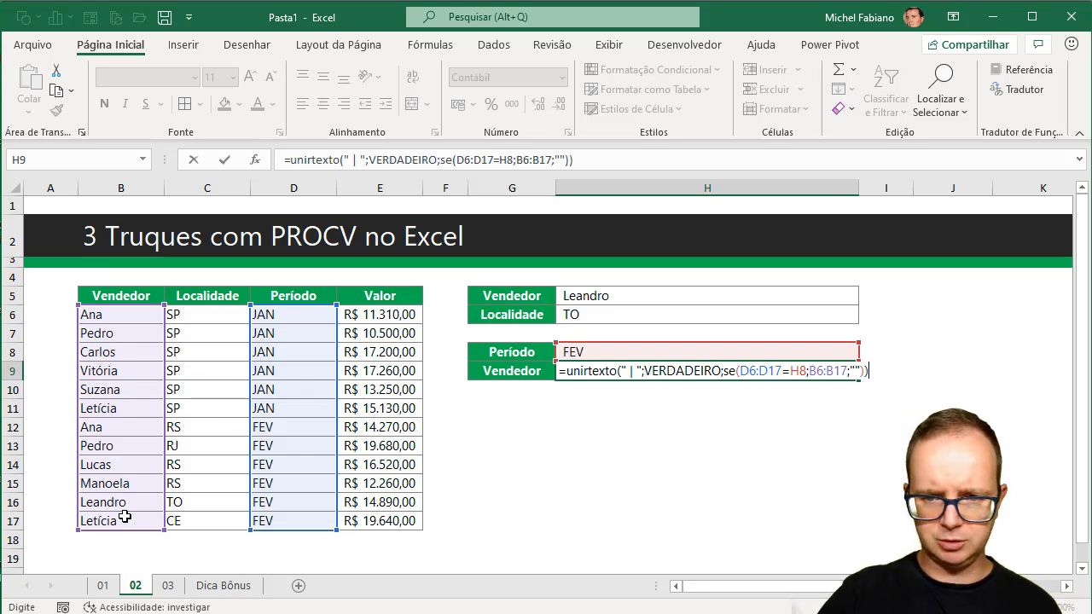
key("Return")
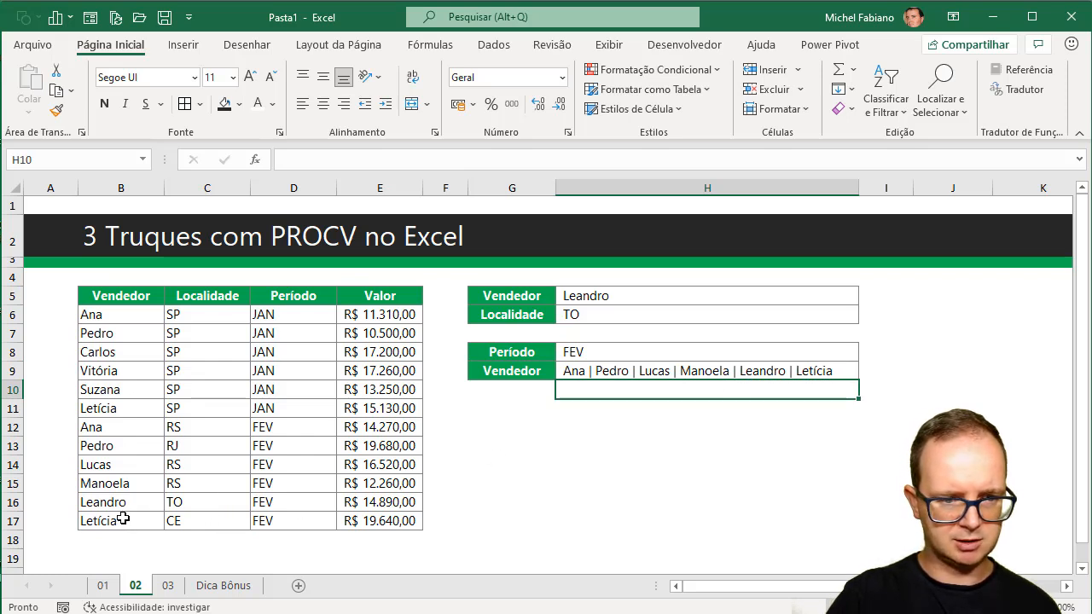
Test the Vendedor formula by setting the period in H8 to jan.
left_click(600, 353)
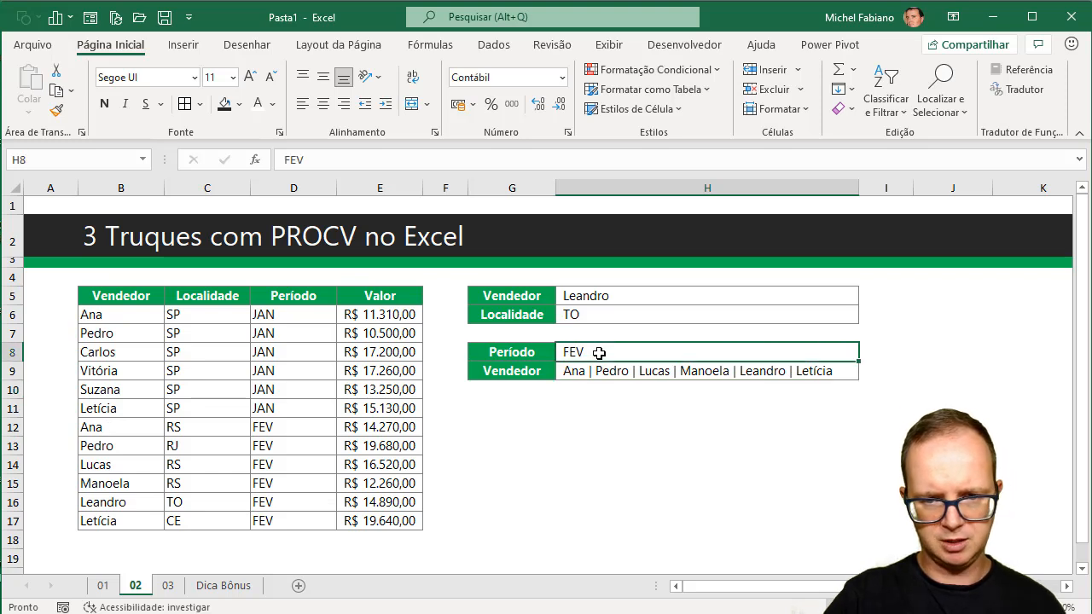
type("jan")
key("Return")
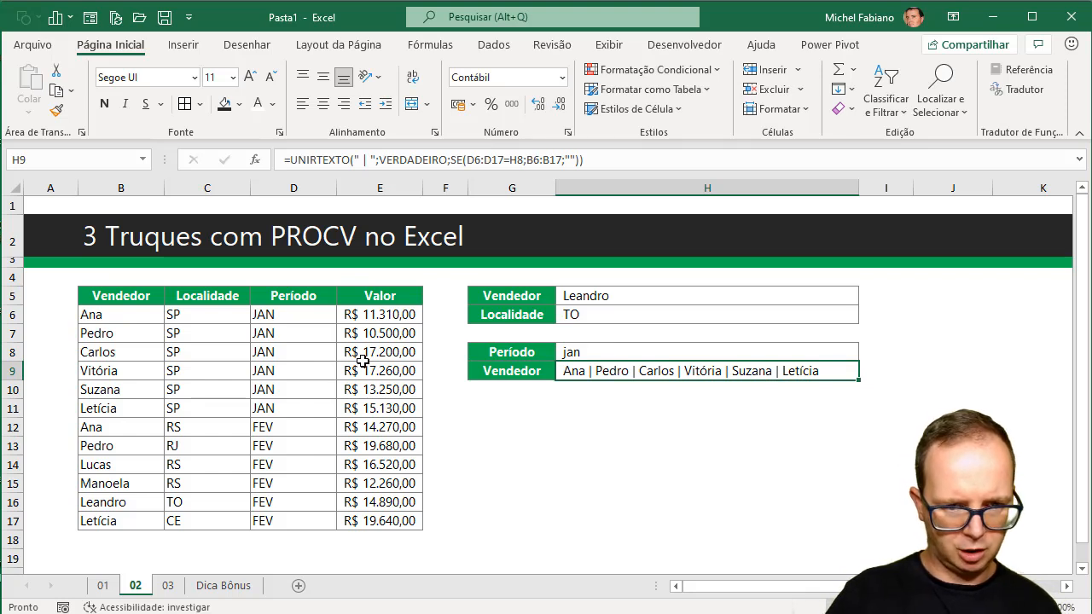
Try the period jan in D17 to test the seller list, and undo the change.
left_click(299, 388)
left_click(287, 521)
type("jan")
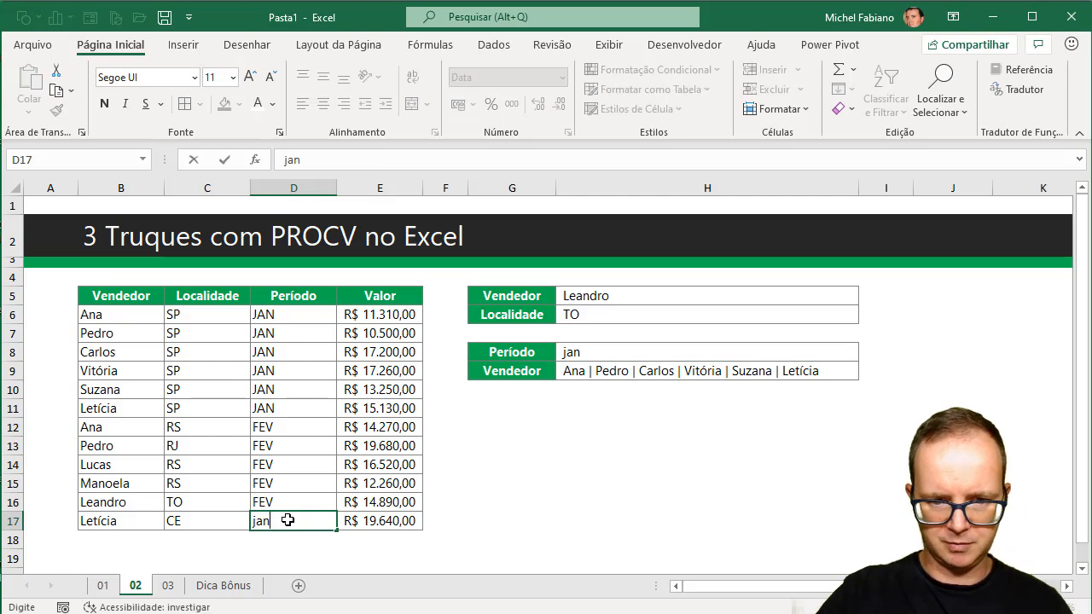
key("Return")
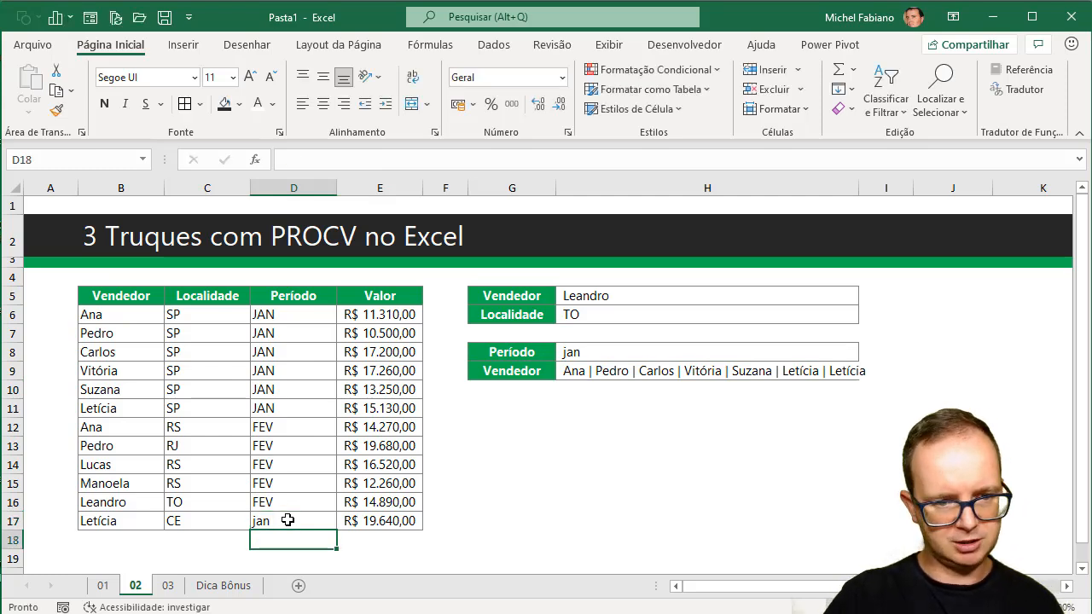
key("ctrl+z")
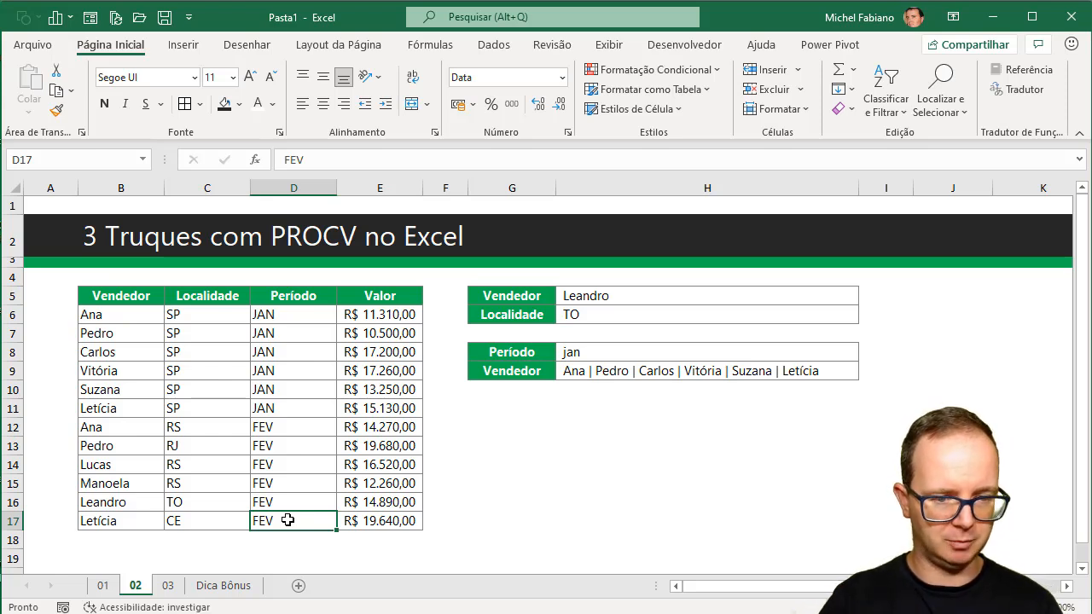
Switch to sheet 03 and examine the Maior Valor cell H5 and the Vendedor formula in H6.
left_click(167, 588)
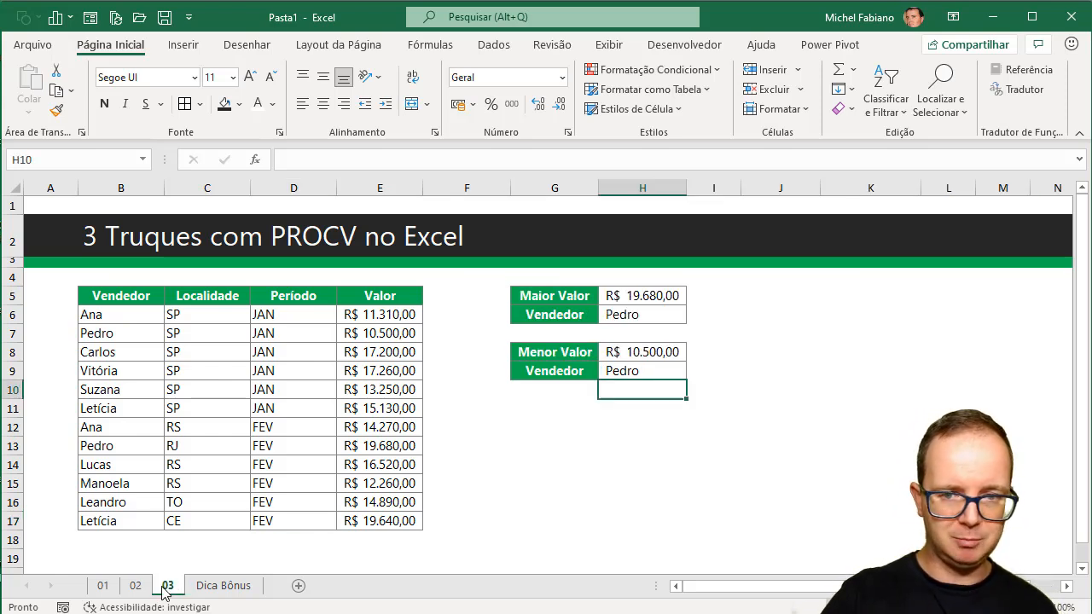
left_click(648, 297)
left_click(642, 314)
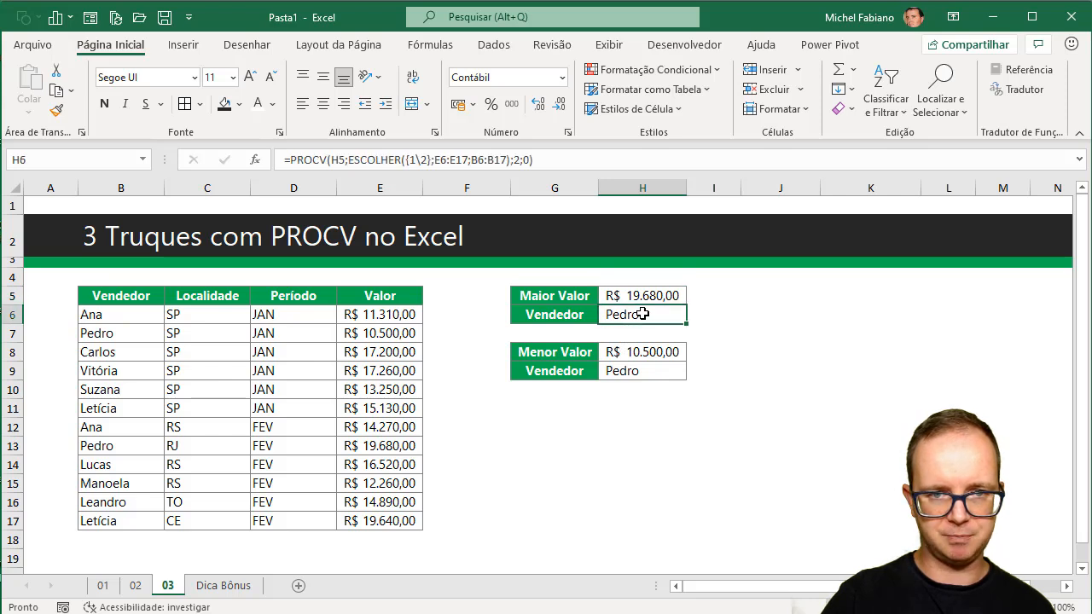
left_click(621, 475)
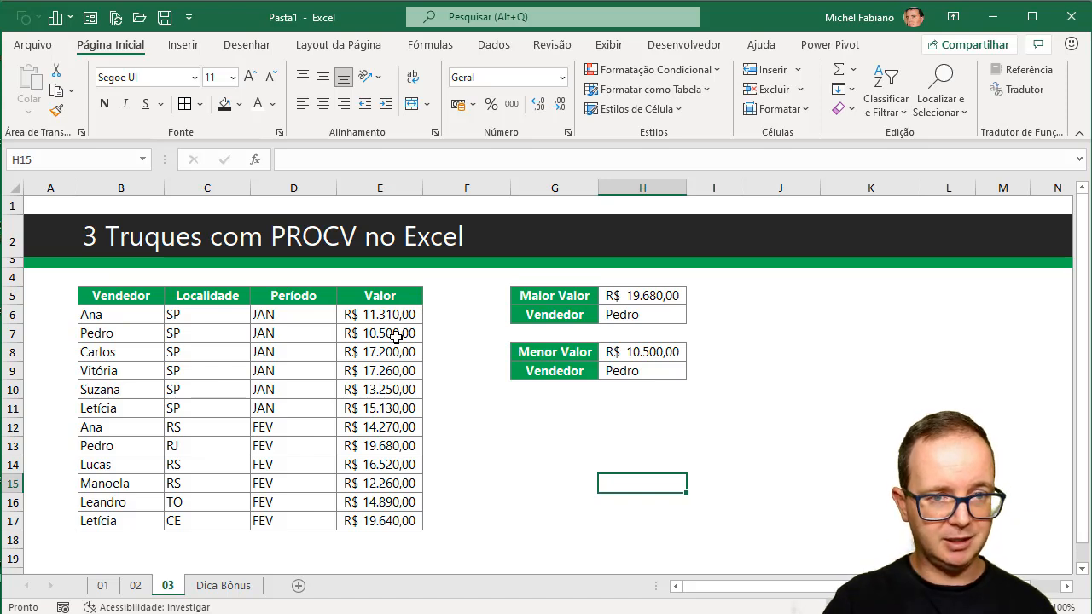
Narrow the empty column F and, with the ribbon collapsed and the sheet at 120%, autofit columns E and H.
left_click_drag(510, 193, 451, 193)
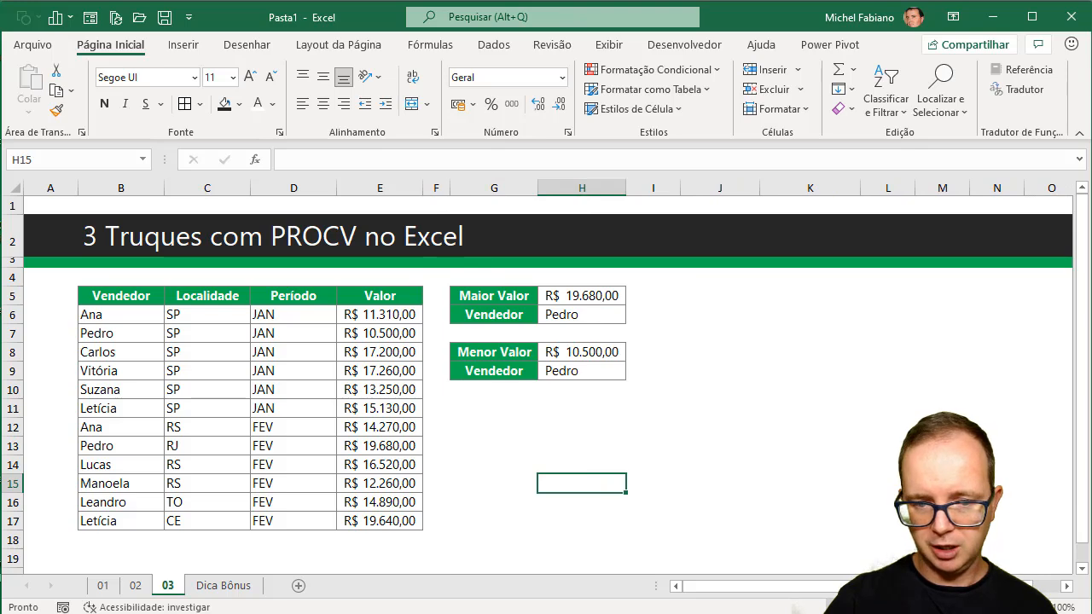
scroll(546, 384, "up", 1)
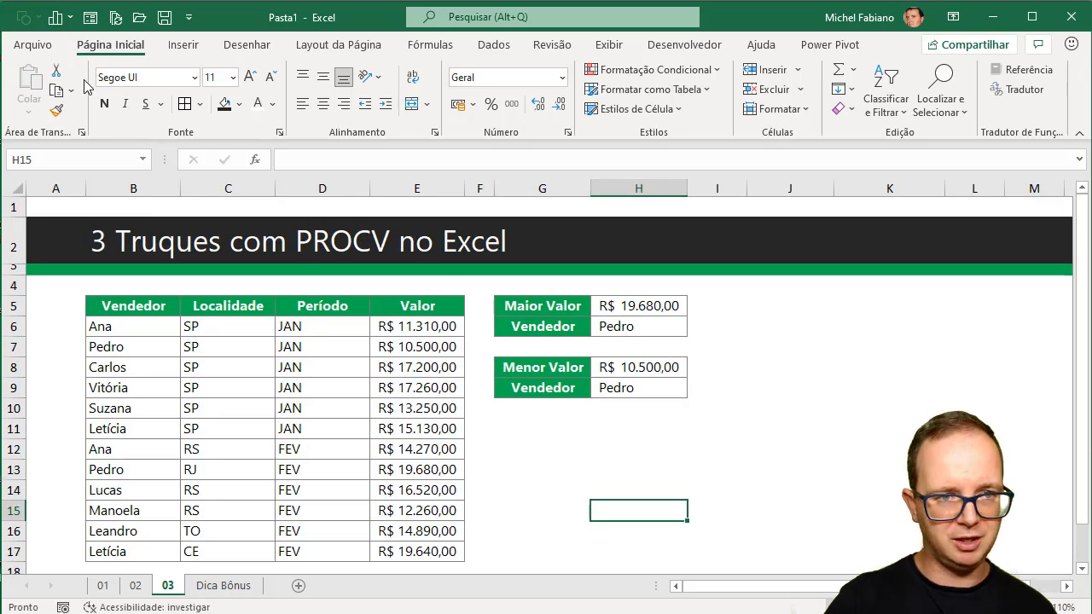
double_click(117, 47)
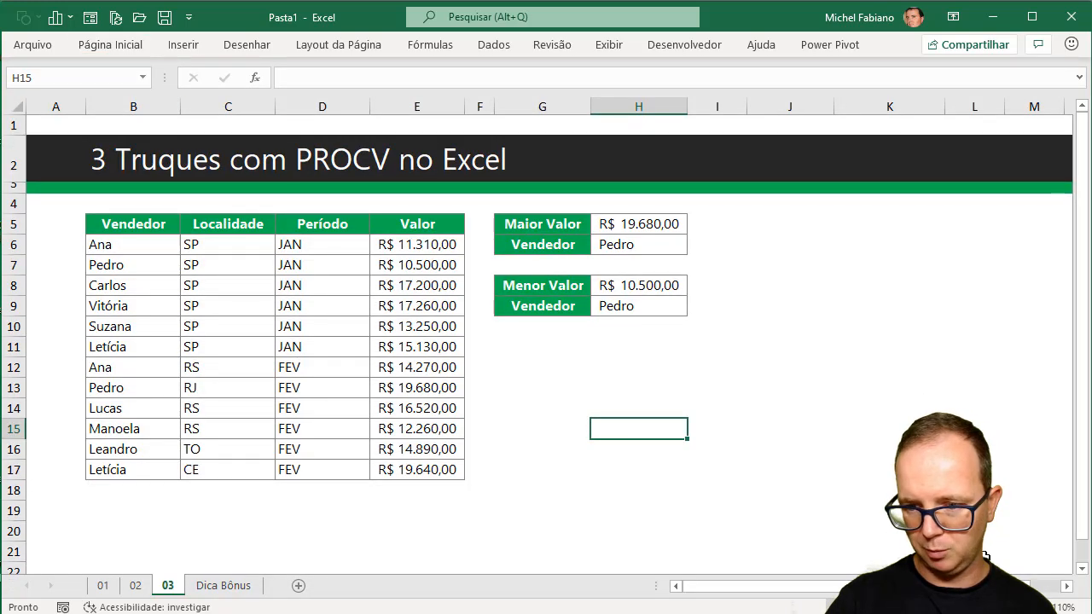
scroll(839, 446, "up", 1)
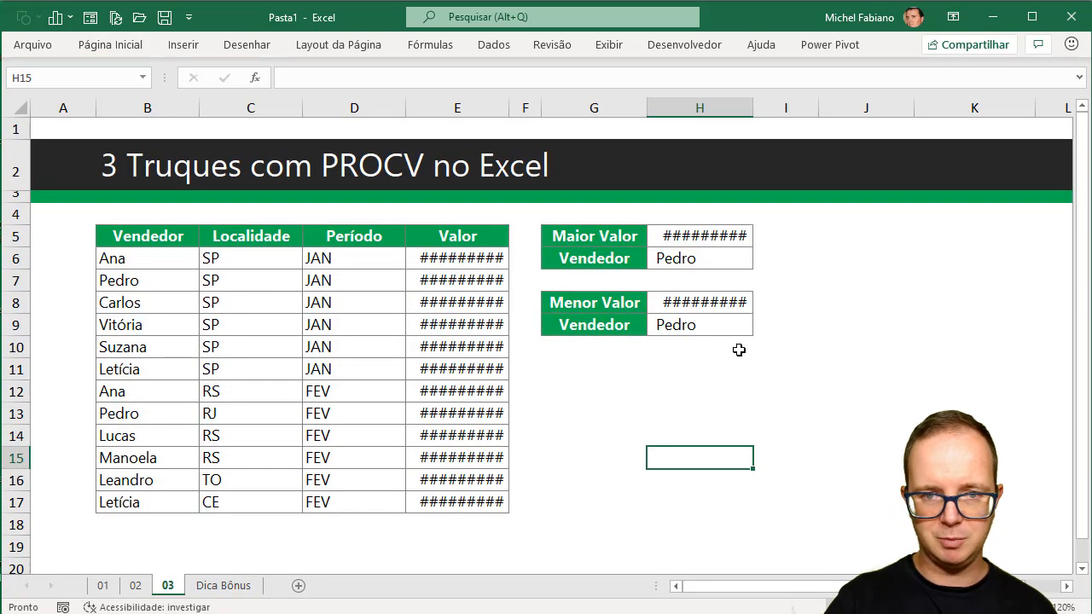
double_click(512, 110)
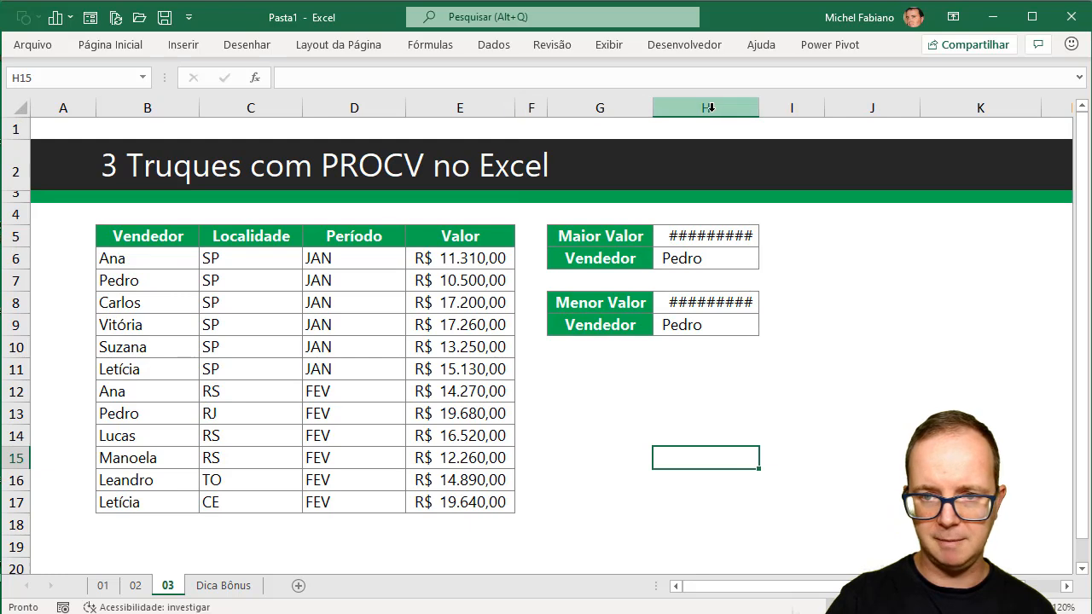
double_click(756, 110)
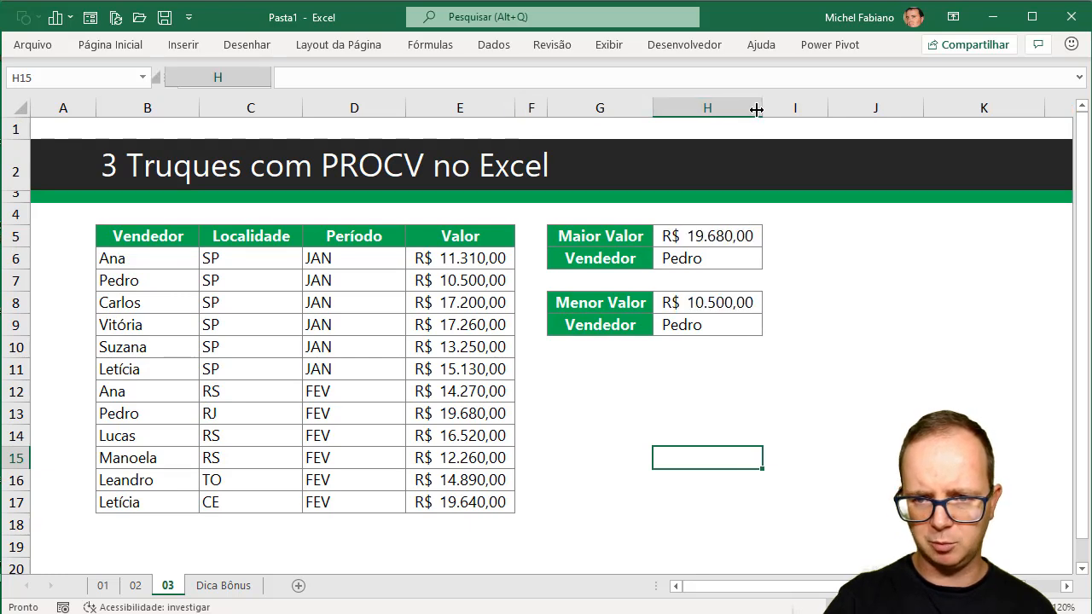
Clear the existing results in H5:H9 on sheet 03.
left_click(742, 238)
left_click_drag(742, 237, 737, 335)
key("Delete")
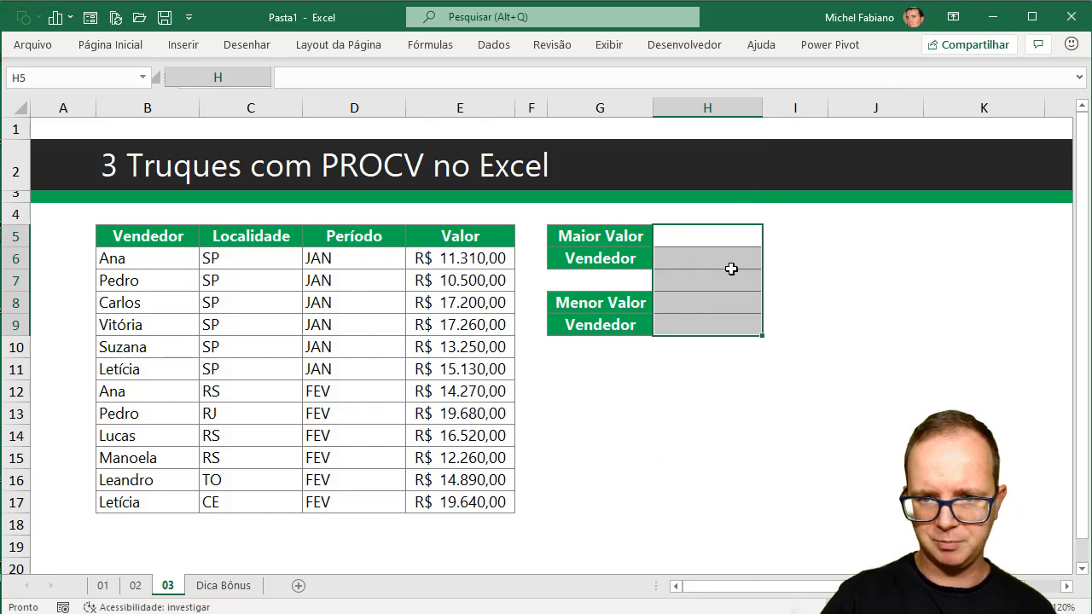
Calculate Maior Valor in H5 with the formula =MÁXIMO(E6:E17).
left_click(724, 232)
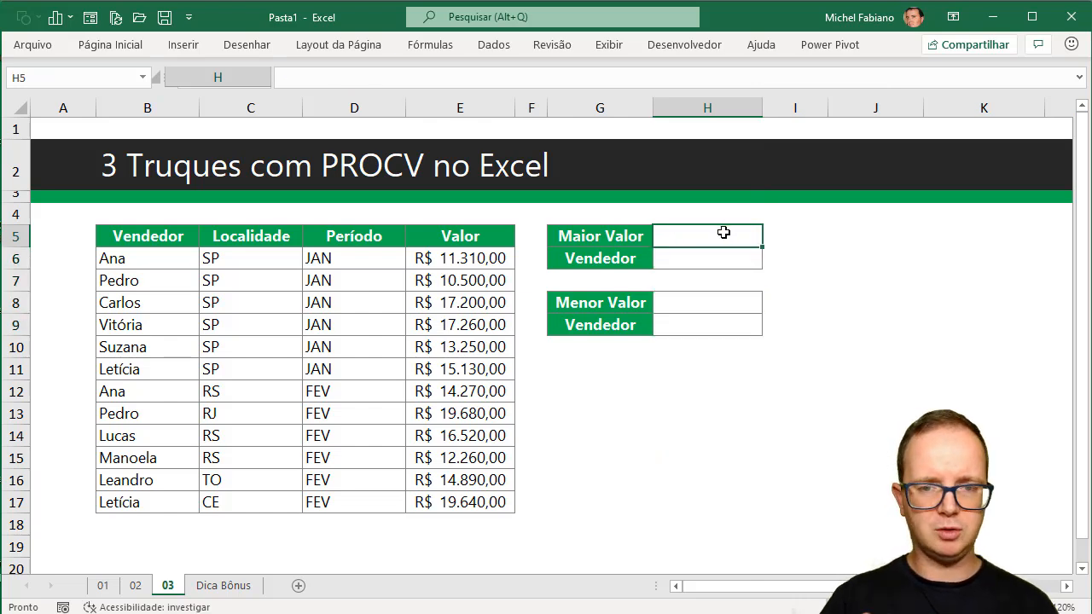
type("=máxi")
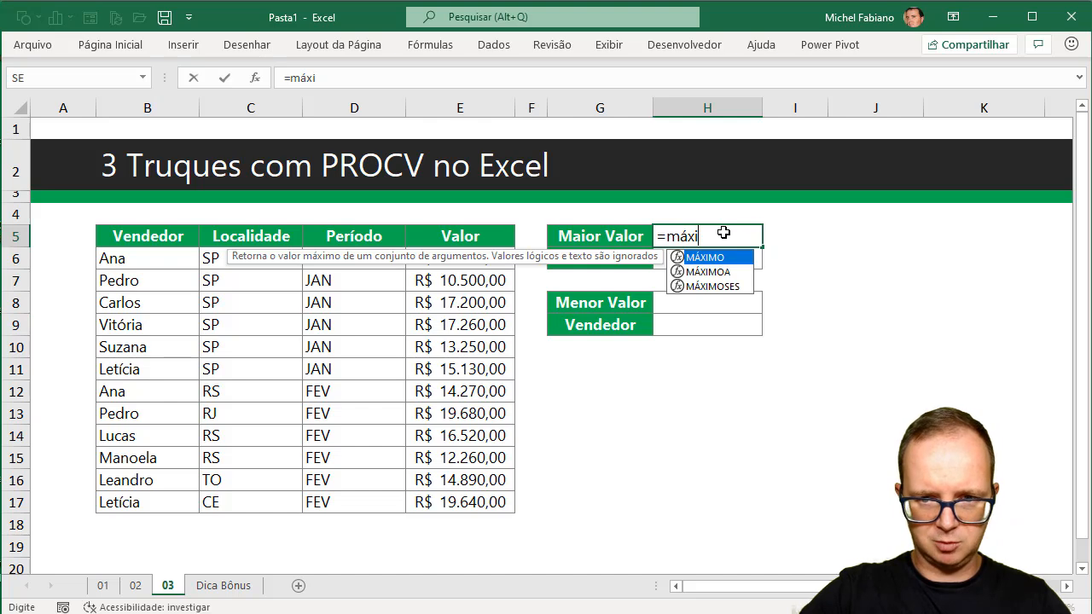
type("mo(")
left_click_drag(453, 256, 451, 495)
type(")")
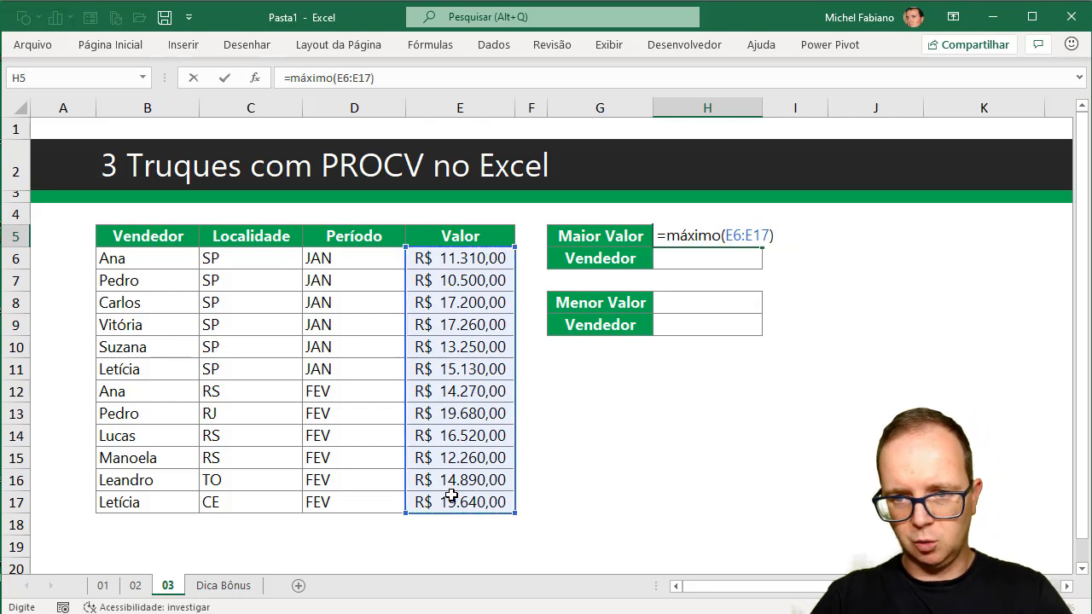
key("Return")
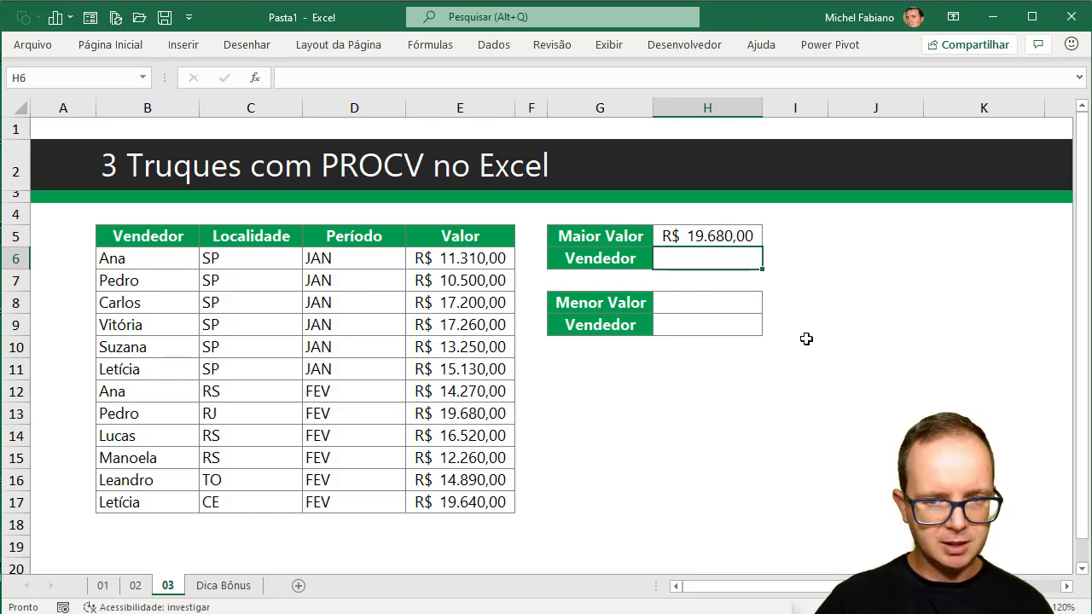
Begin the Vendedor formula in H6 with =PROCV(H5;ESCOLHER({1\2}; to look up the highest value.
type("=pr")
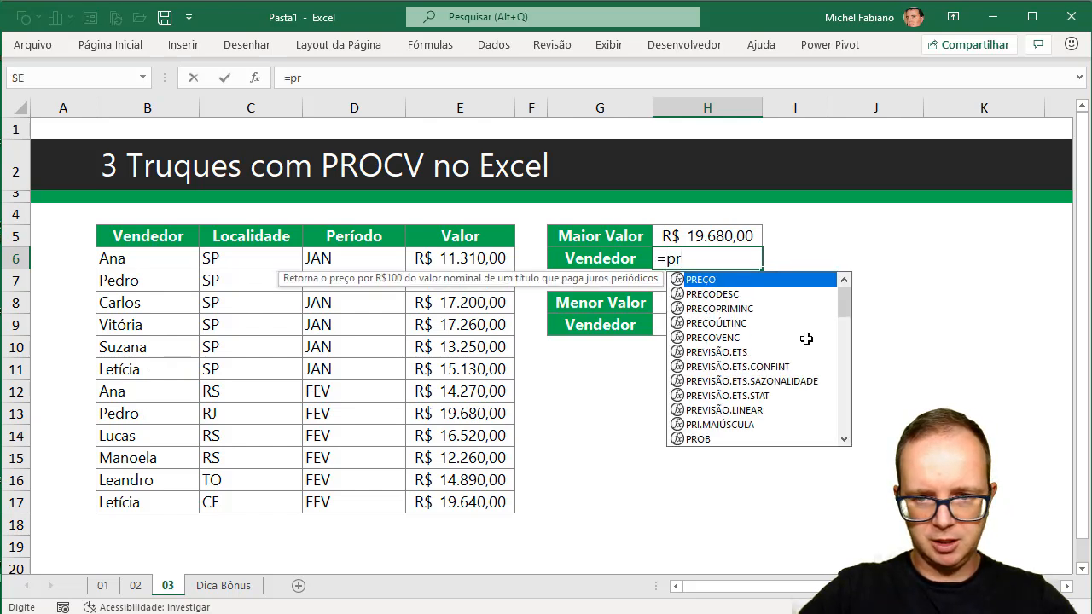
type("ocv(")
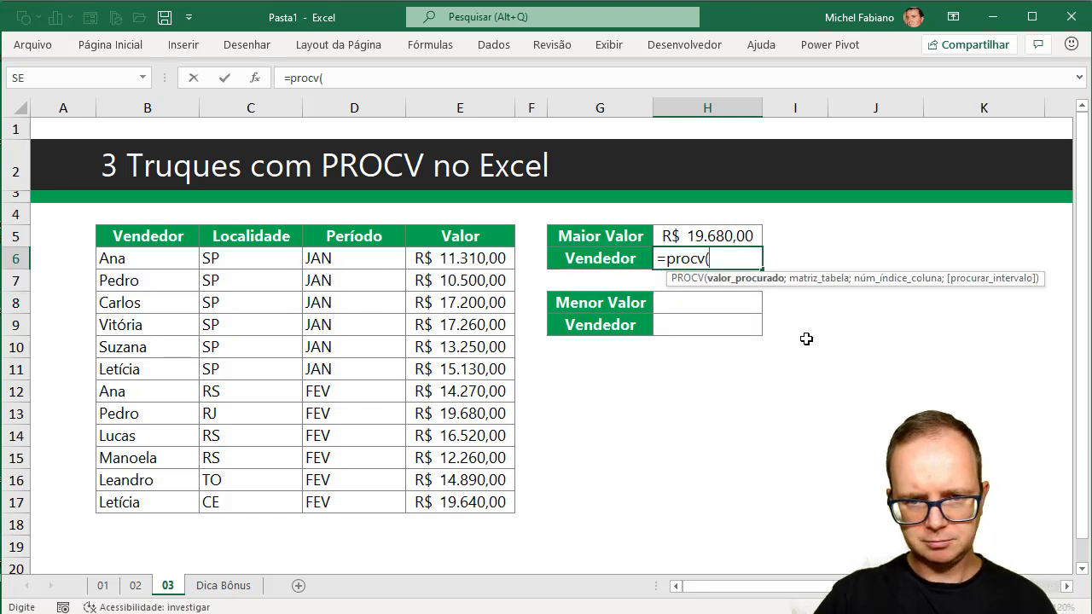
left_click(725, 232)
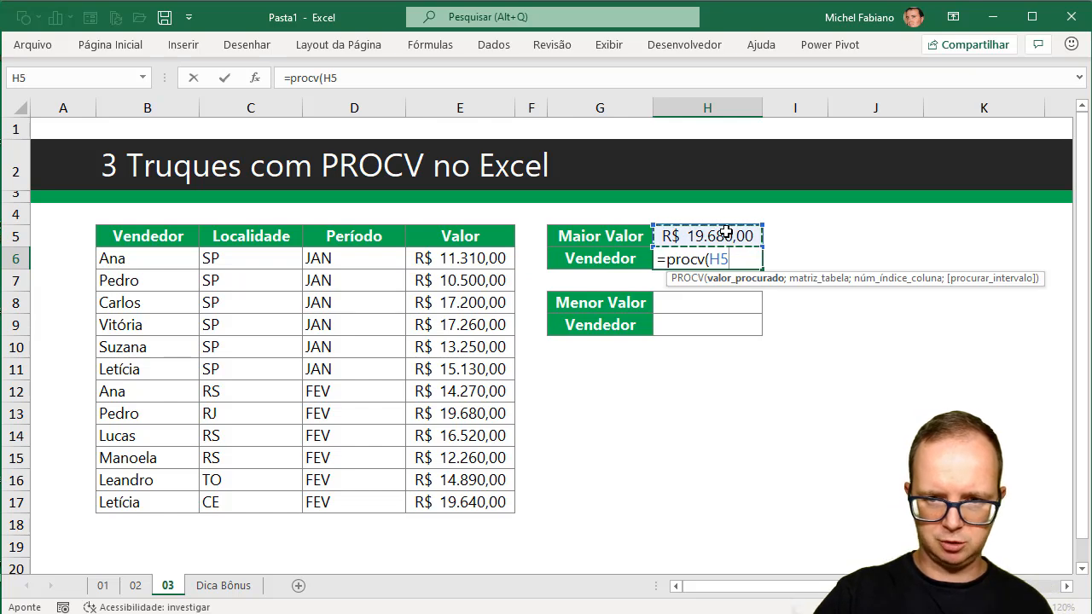
type(";")
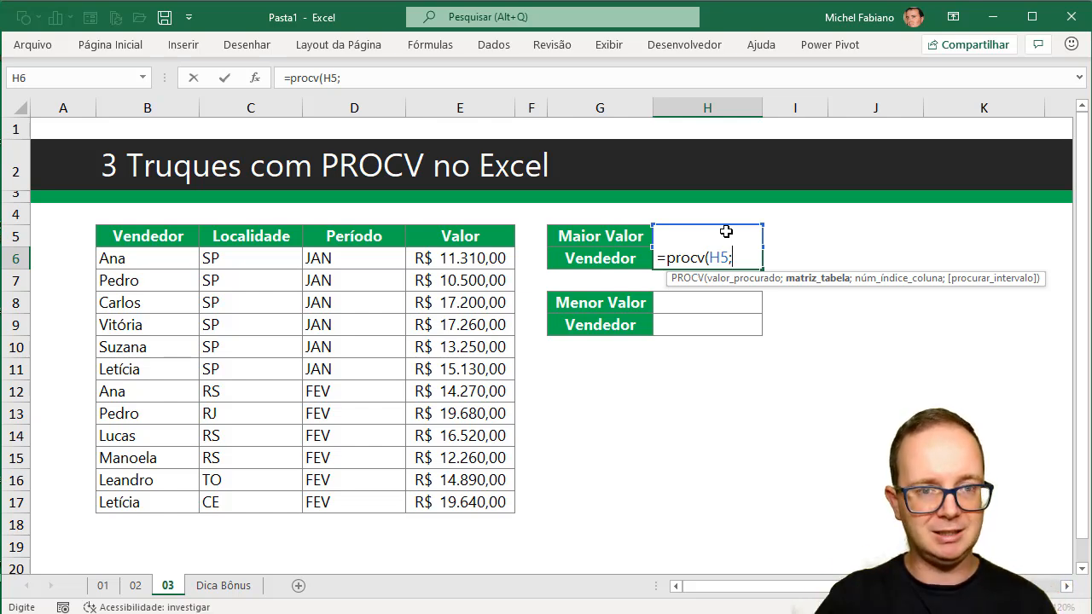
type("es")
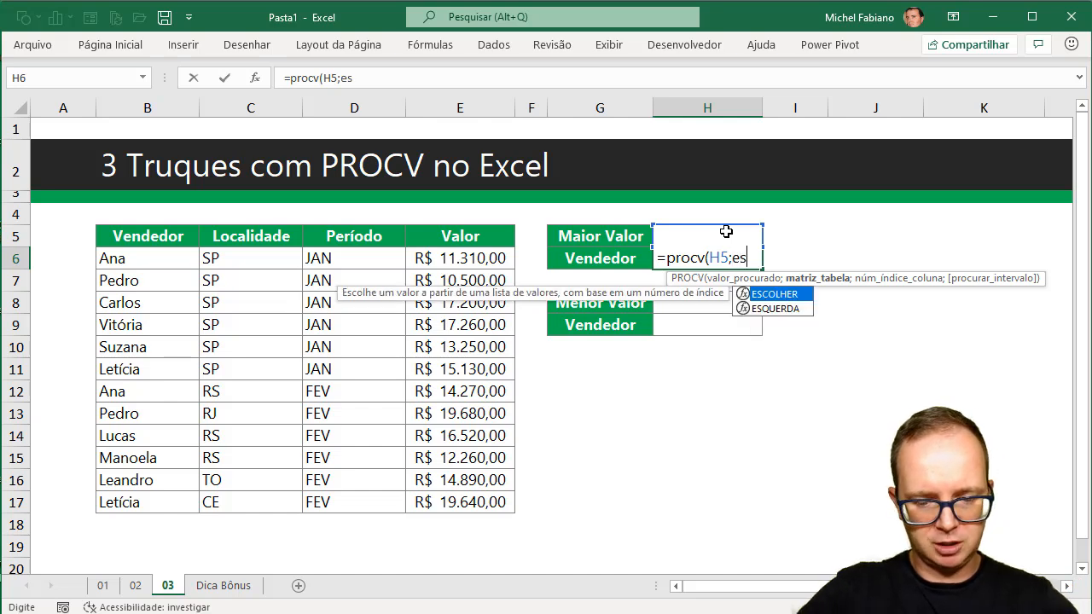
type("colher(")
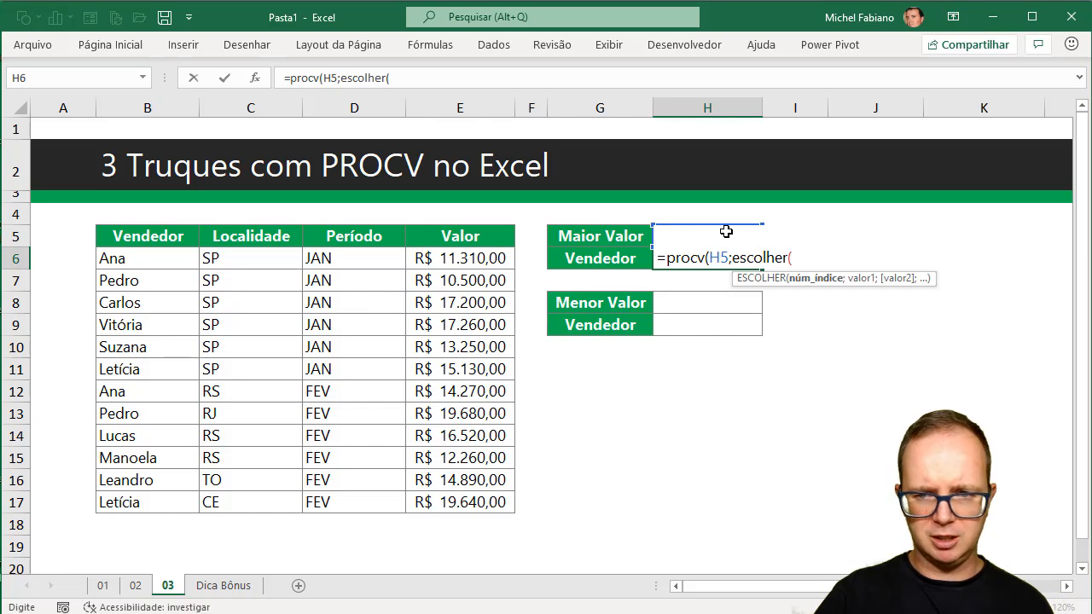
type("{")
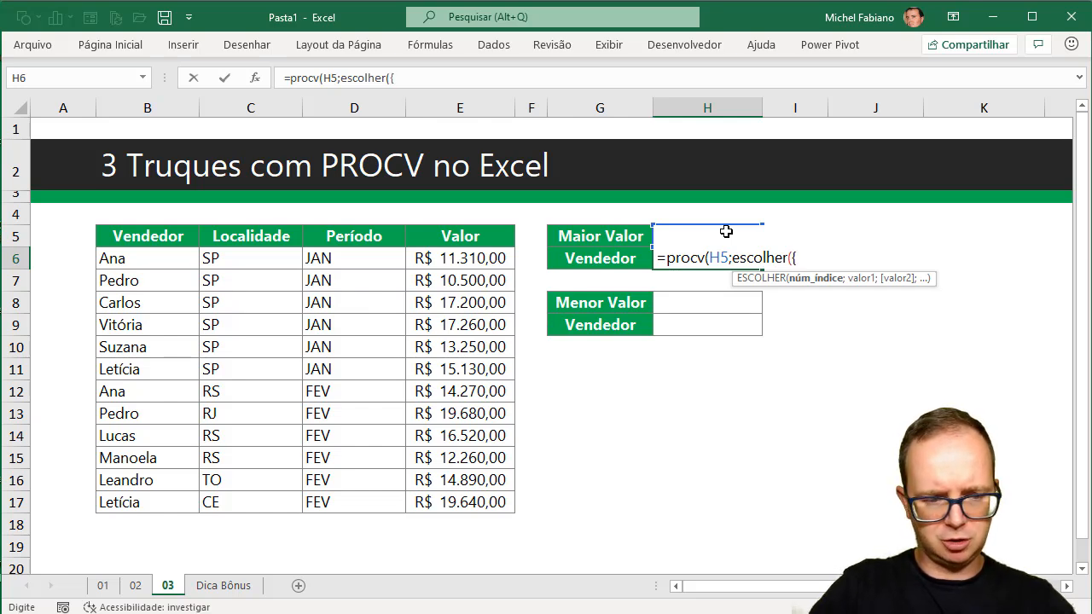
type("1\\2}")
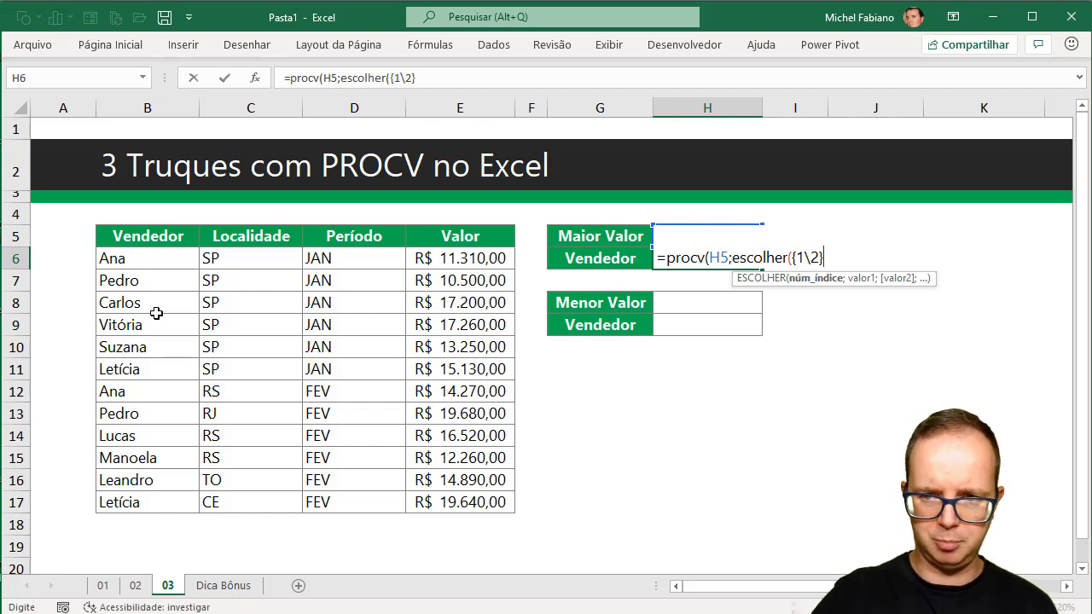
type(";")
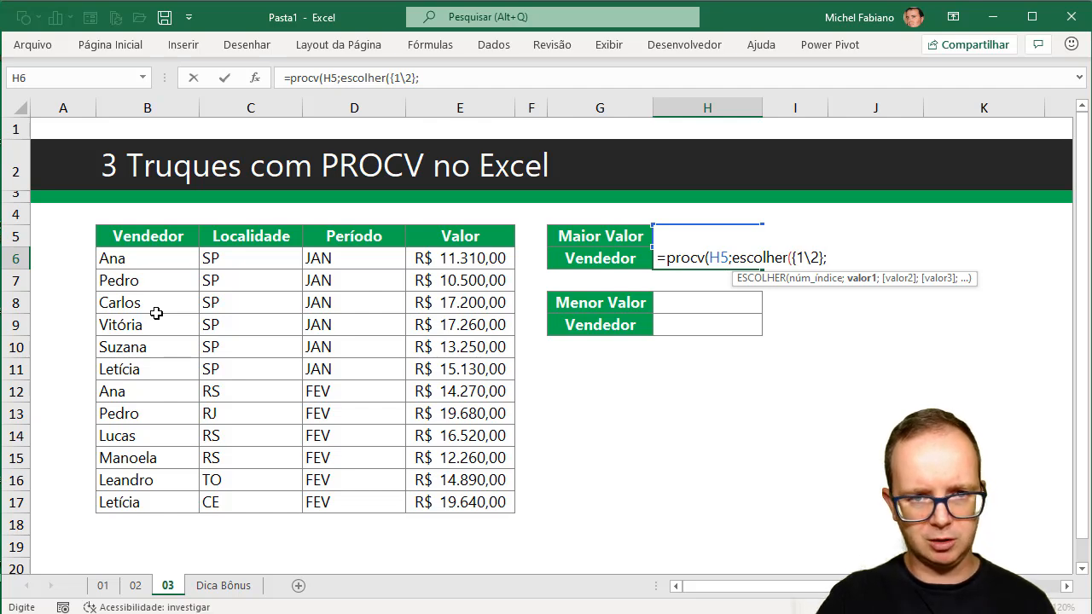
Complete the H6 formula with E6:E17 and B6:B17 as the ESCOLHER ranges, column index 2 and match type 0.
left_click_drag(458, 263, 463, 503)
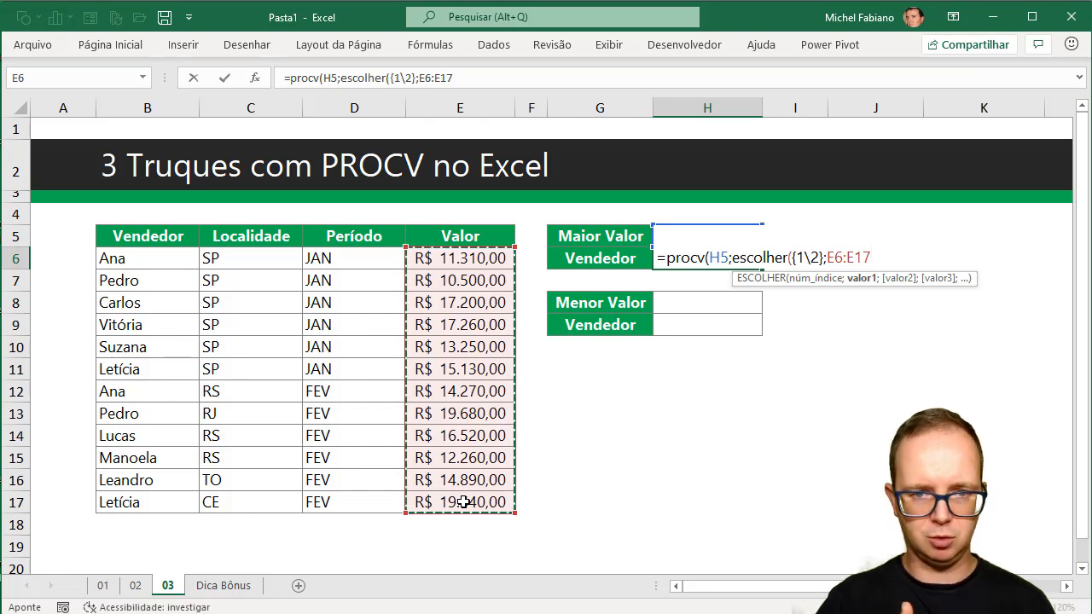
type(";")
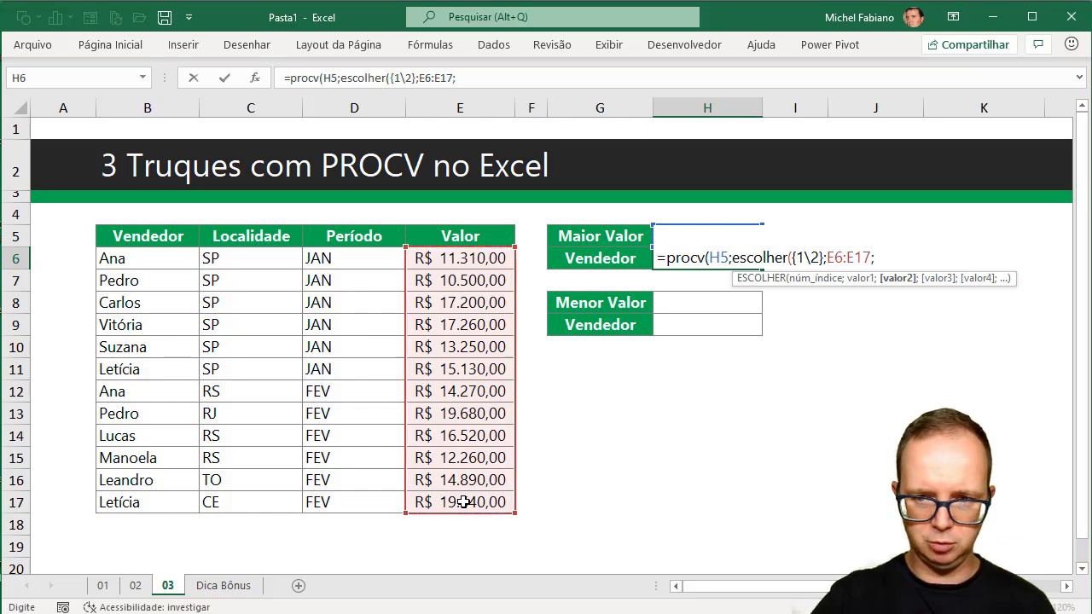
left_click(136, 261)
left_click_drag(137, 260, 128, 505)
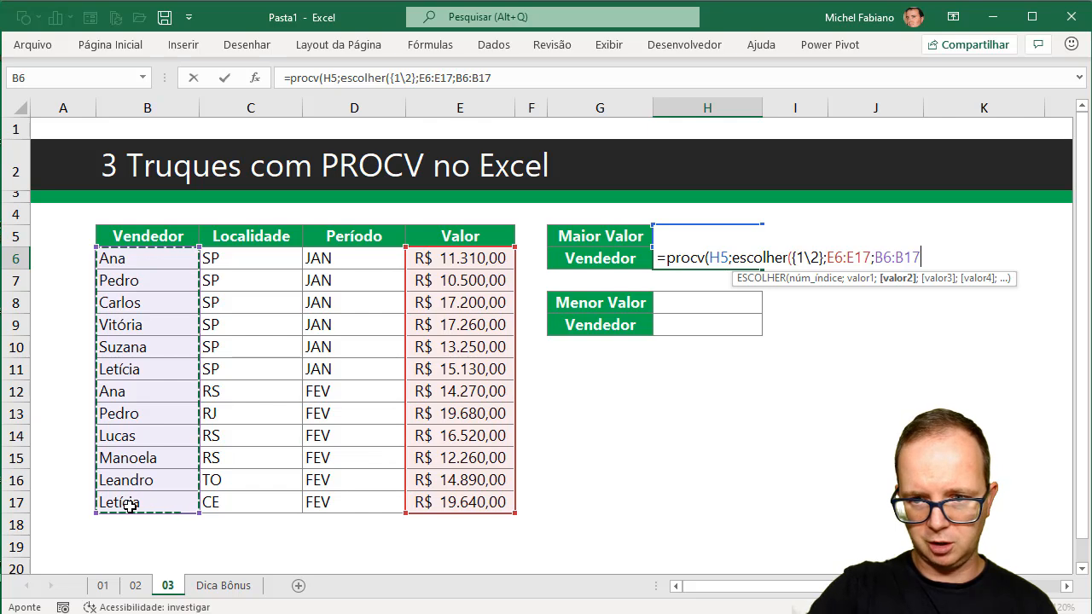
type(")")
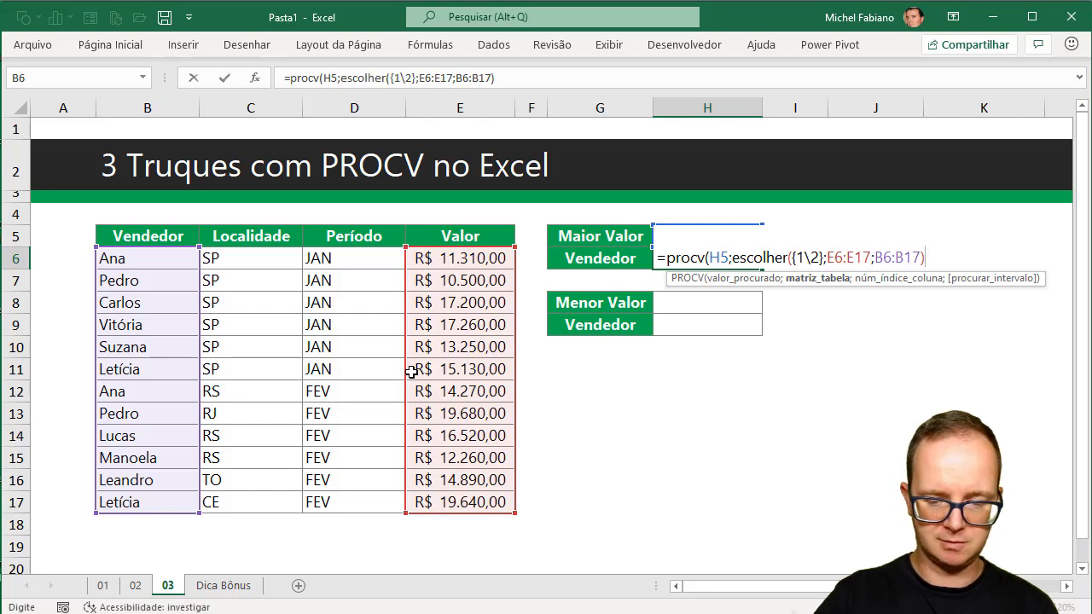
type(";")
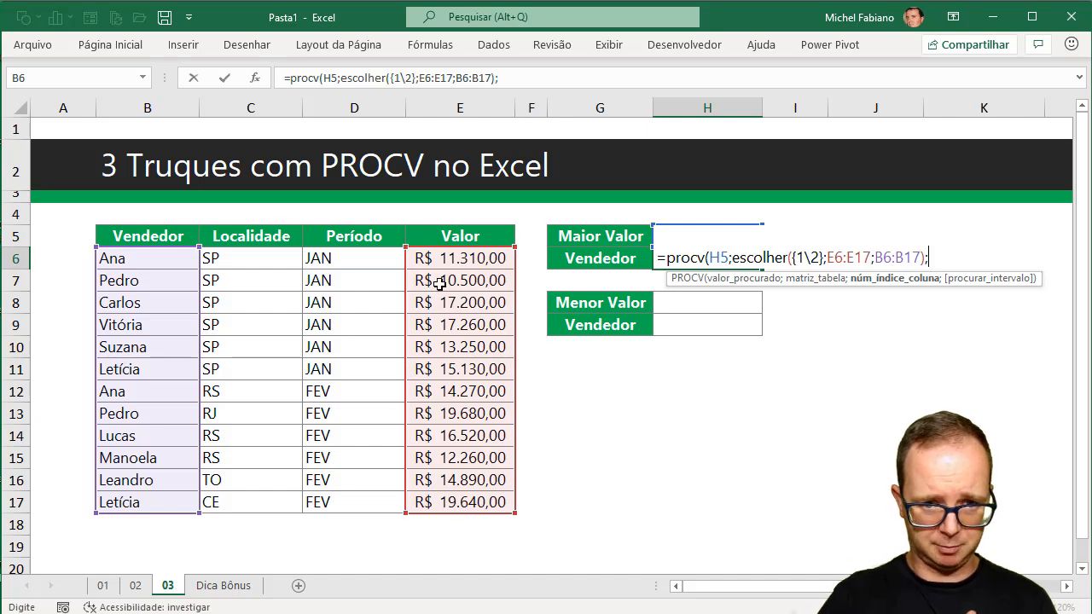
type("2;0")
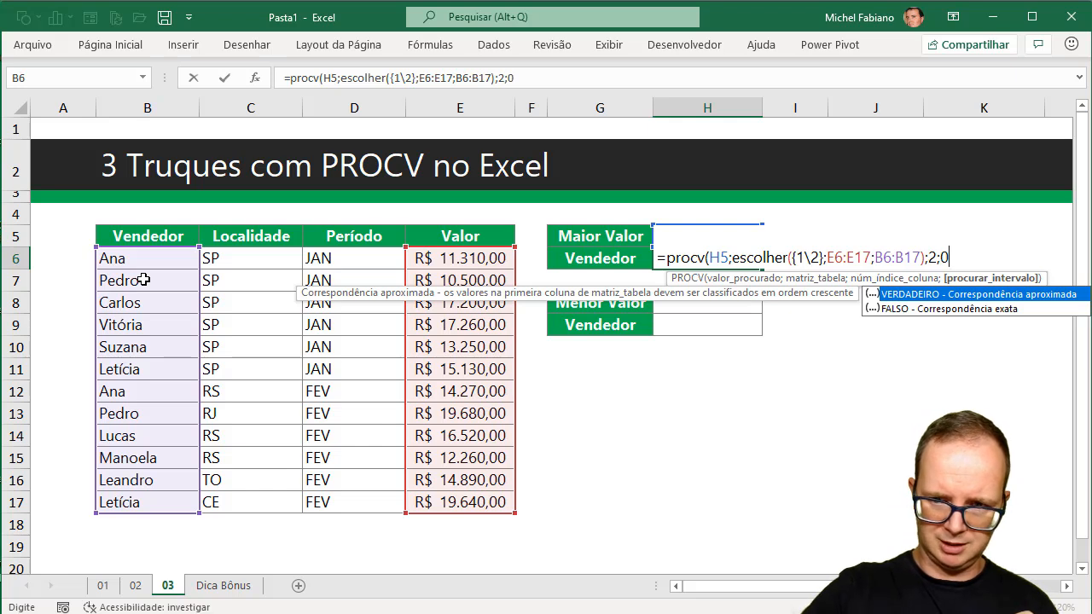
type(")")
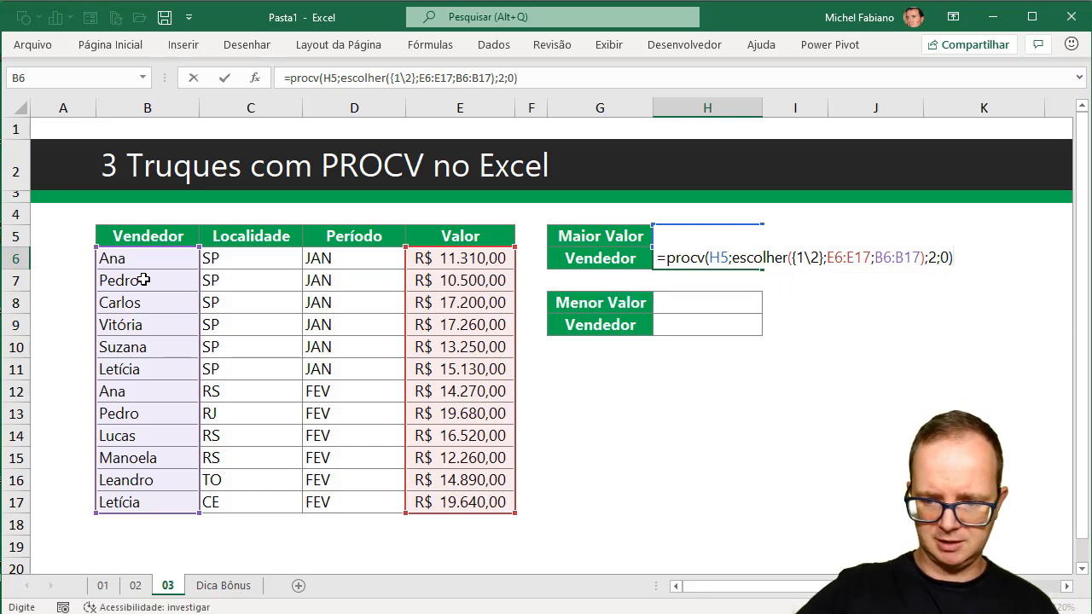
key("Return")
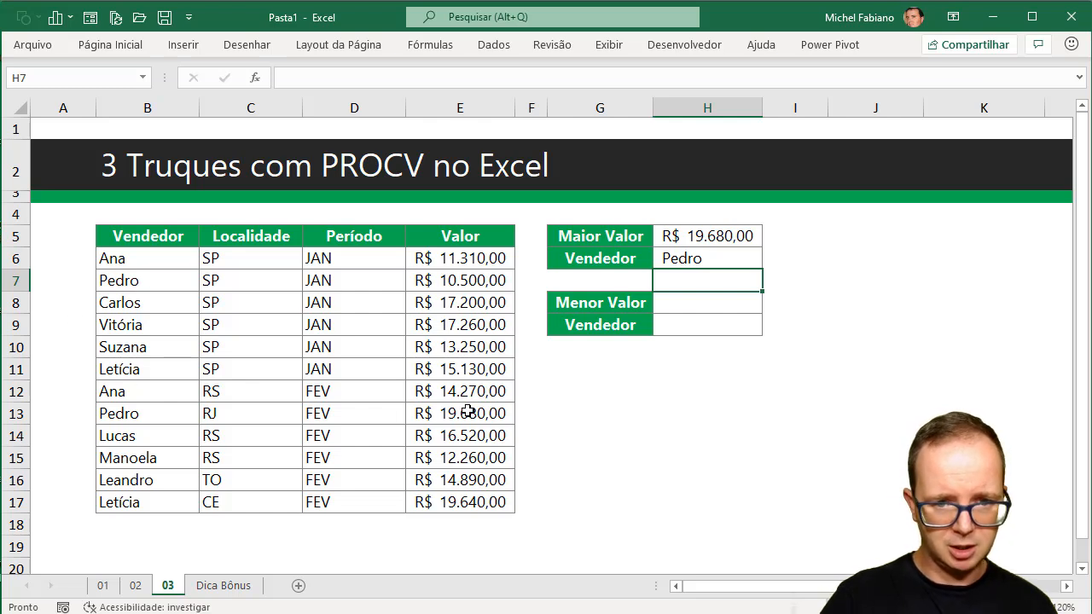
Set the first Valor entry in E6 to 25000 to test the highest-value lookup.
left_click(469, 264)
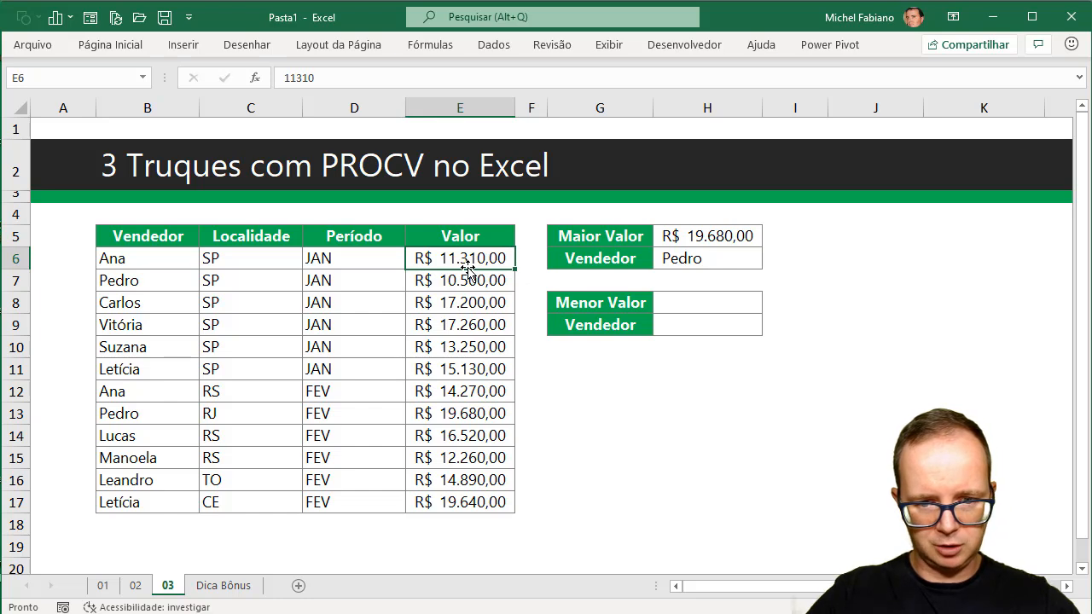
type("25000")
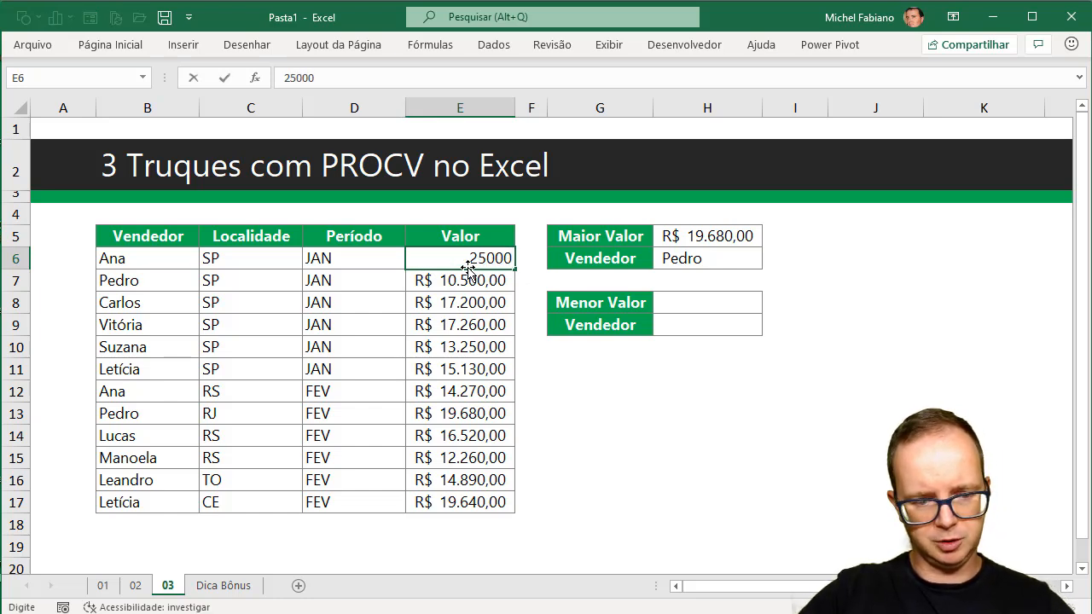
key("Tab")
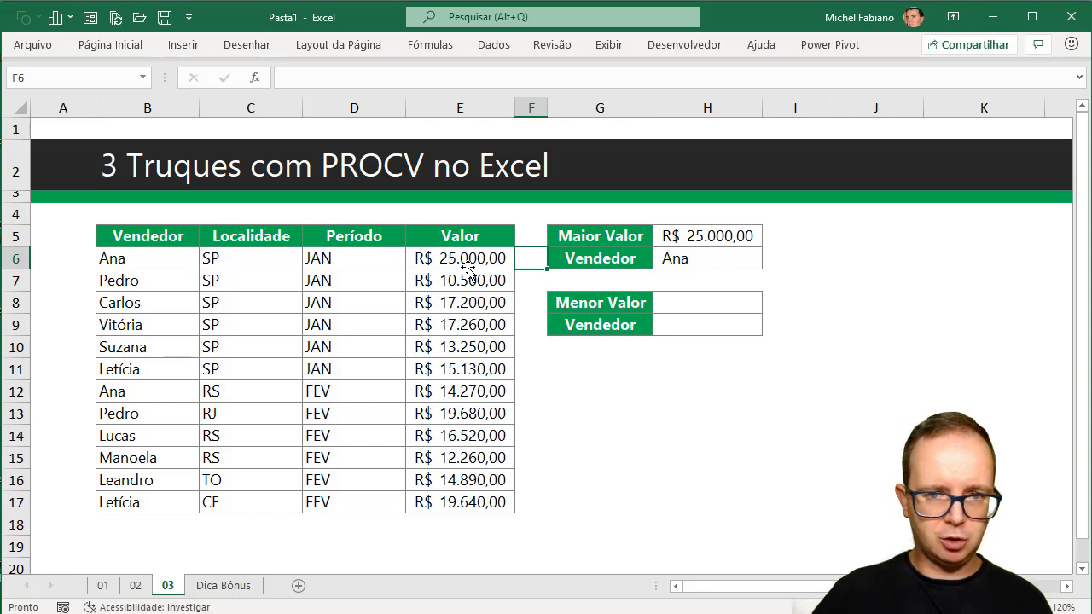
Calculate Menor Valor in H8 with the formula =MÍNIMO(E6:E17).
left_click(701, 304)
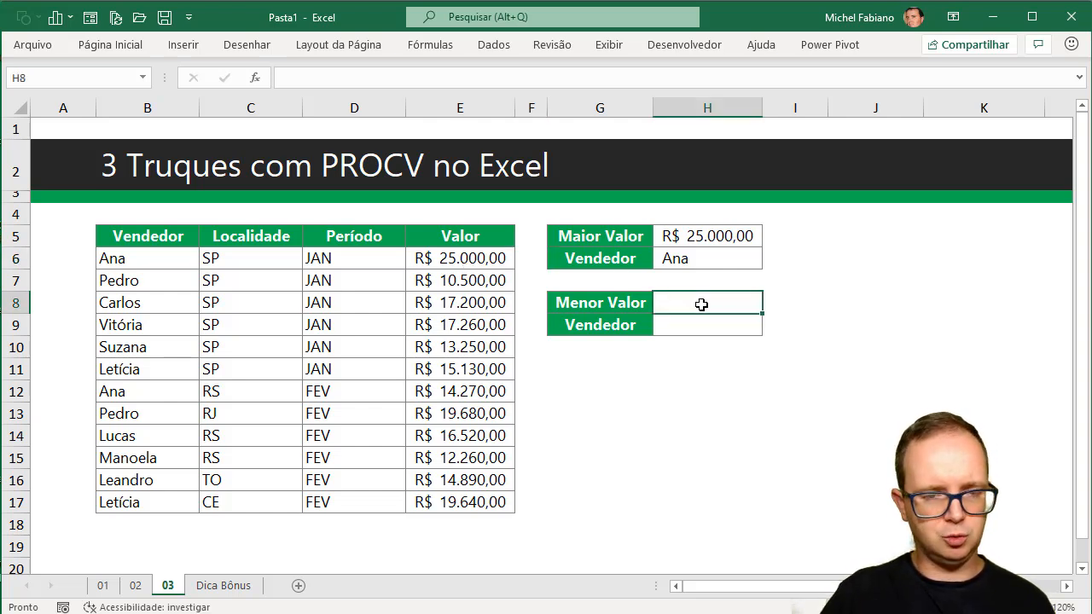
type("=m")
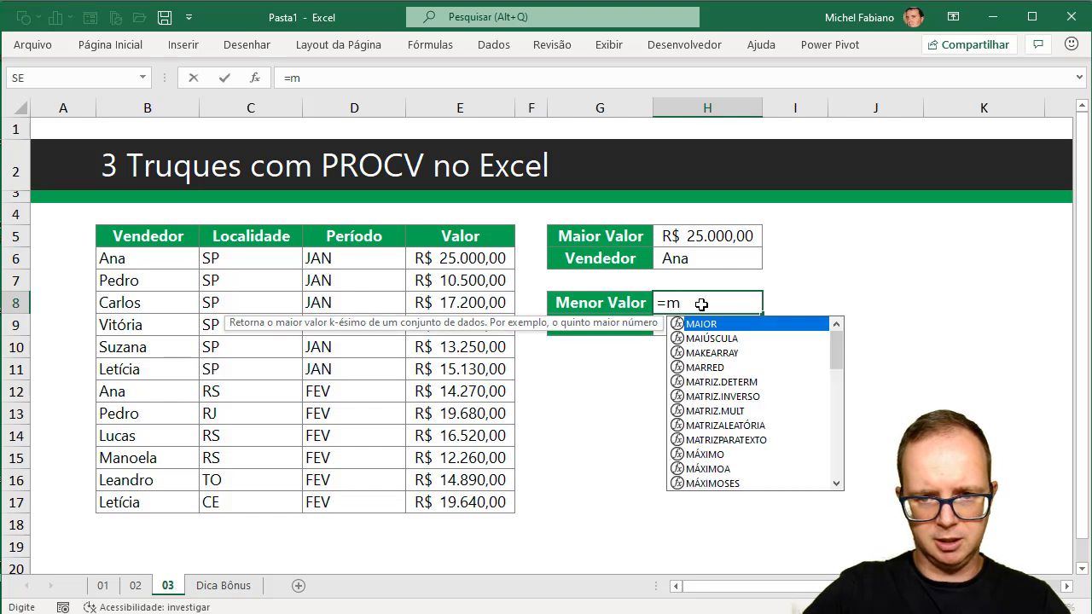
type("ínimo(")
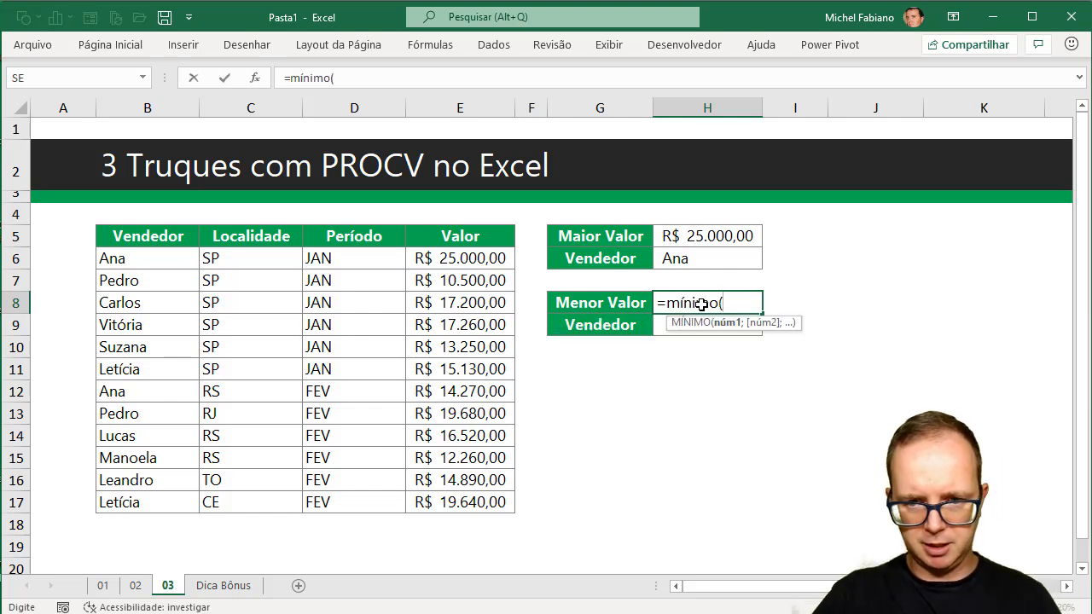
left_click_drag(495, 256, 474, 501)
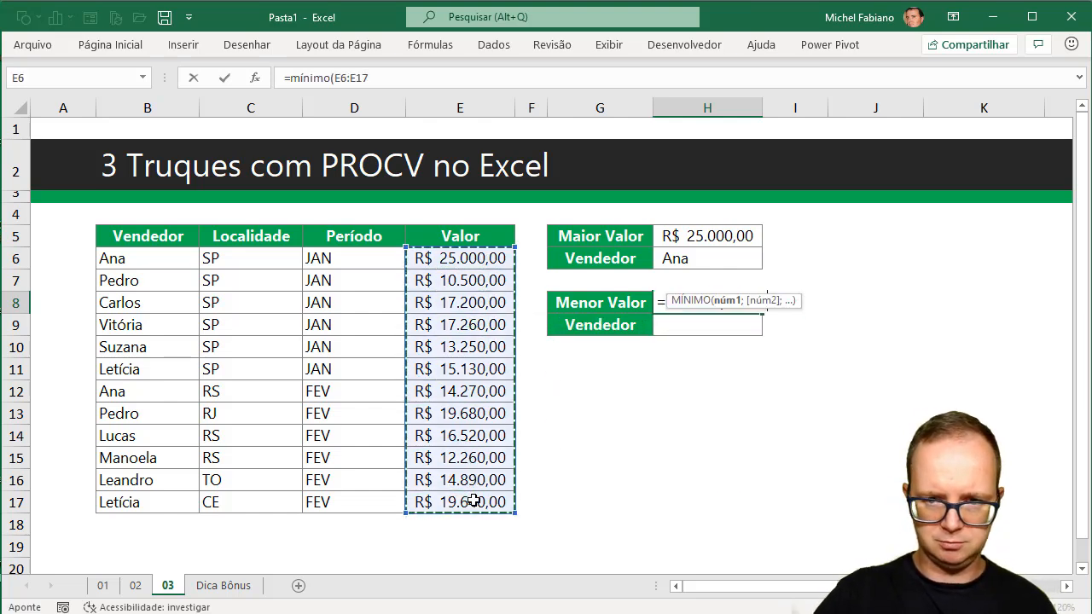
key("Return")
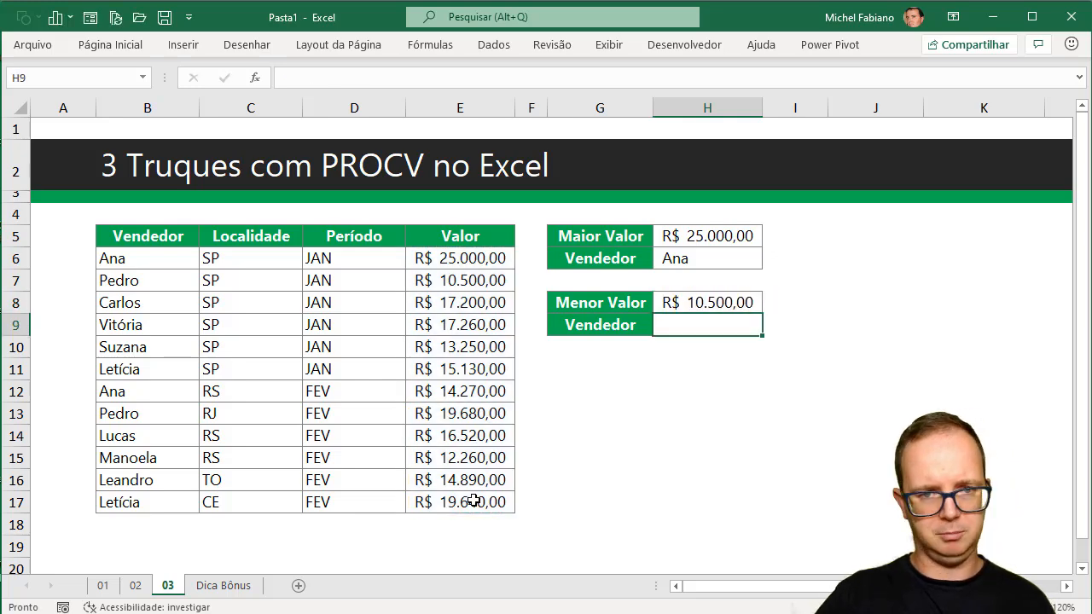
Begin the Vendedor formula in H9 with =PROCV(H8;ESCOLHER({1\2}; to look up the lowest value.
type("=")
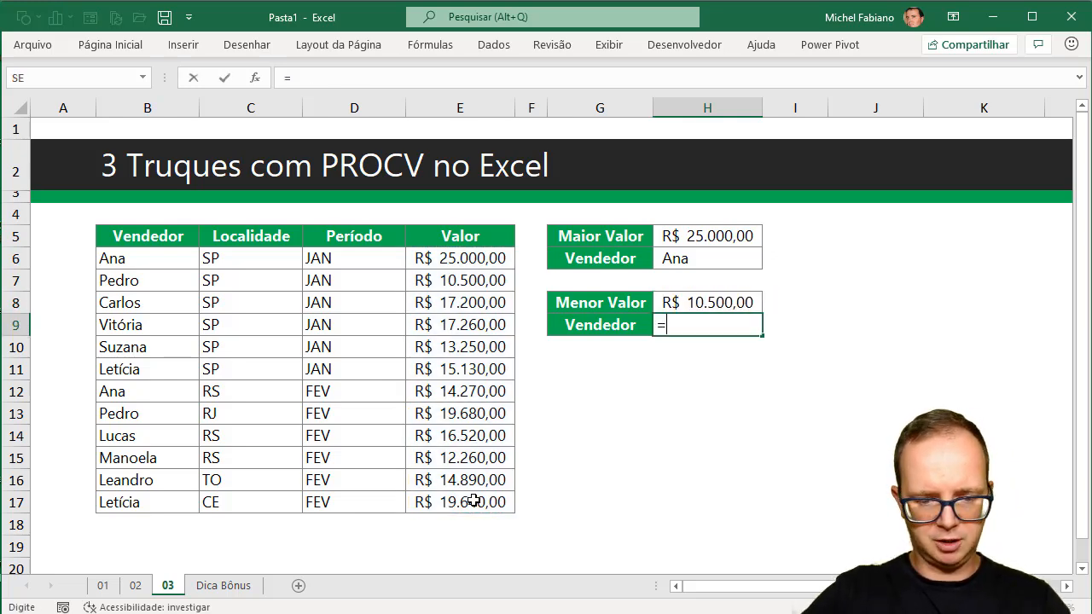
type("procv(")
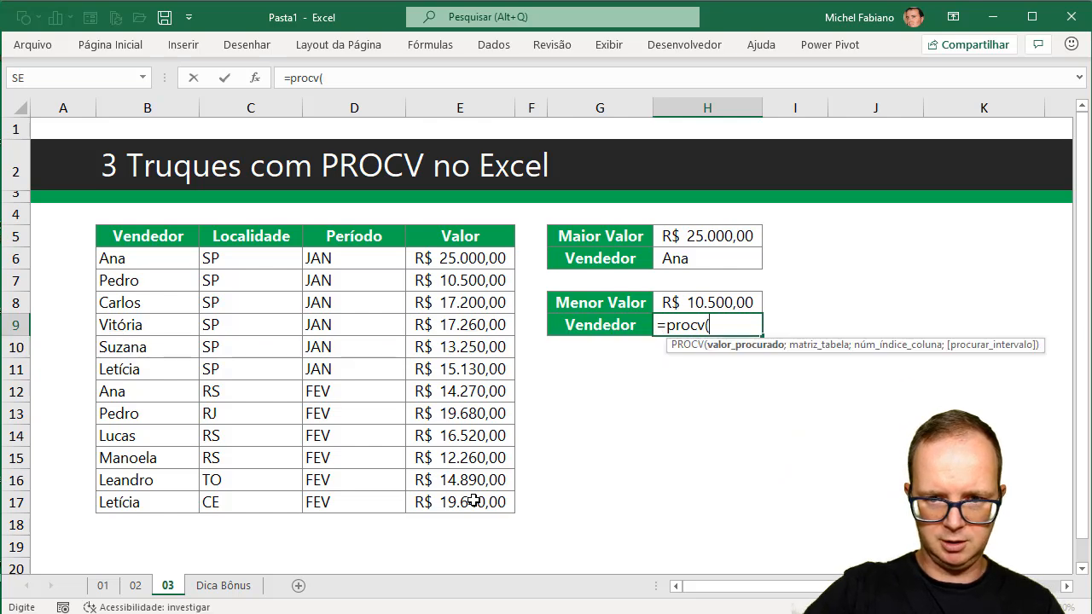
left_click(738, 308)
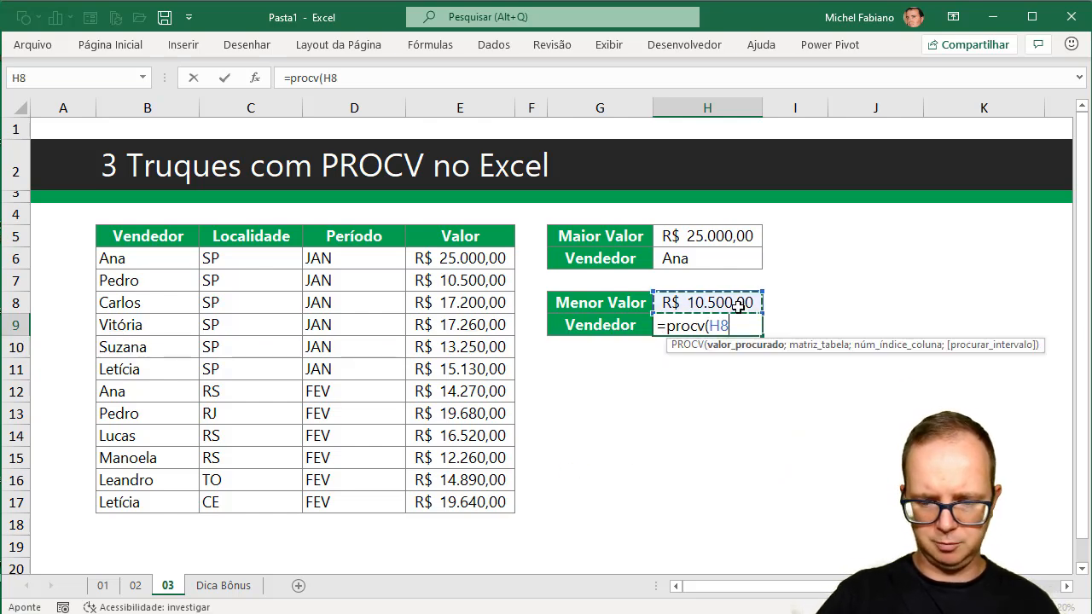
type(";esc")
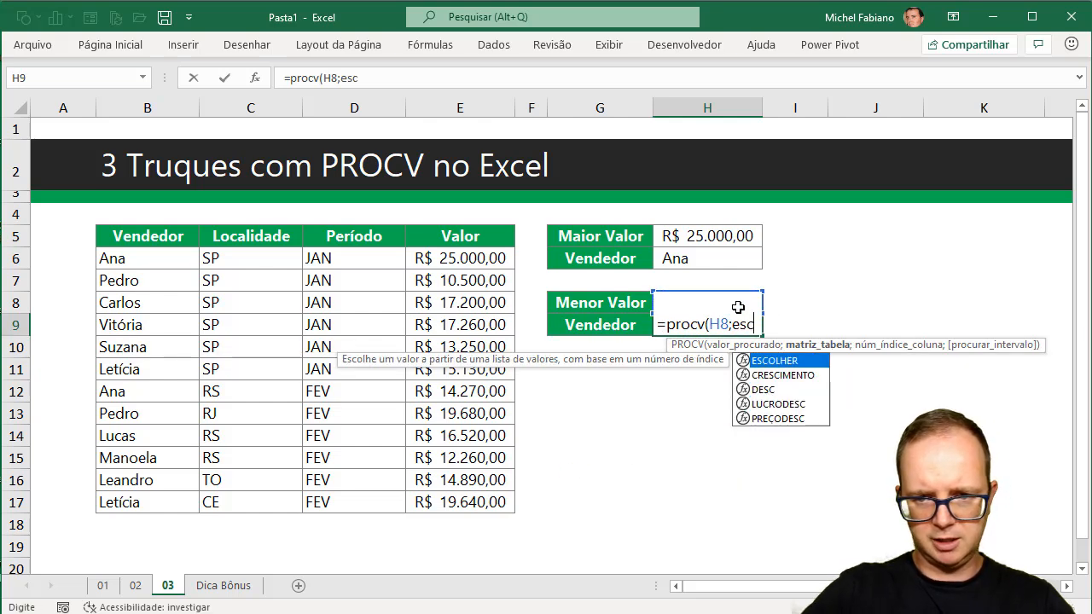
type("olher({1\\2};")
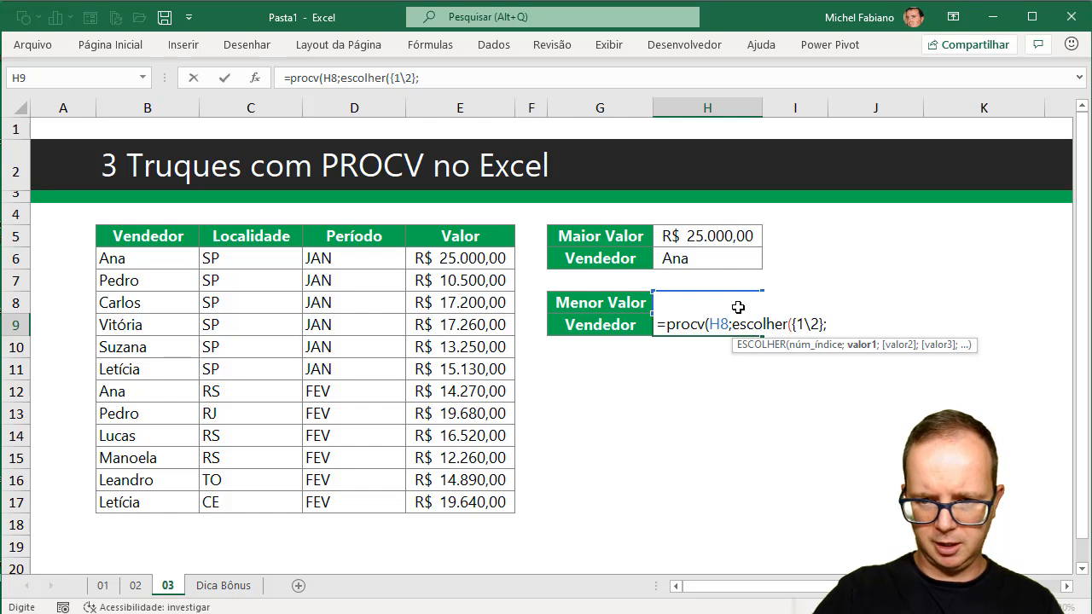
Complete the H9 formula with E6:E17 and B6:B17 as the ESCOLHER ranges, column index 2 and match type 0.
left_click_drag(442, 259, 439, 507)
type(";")
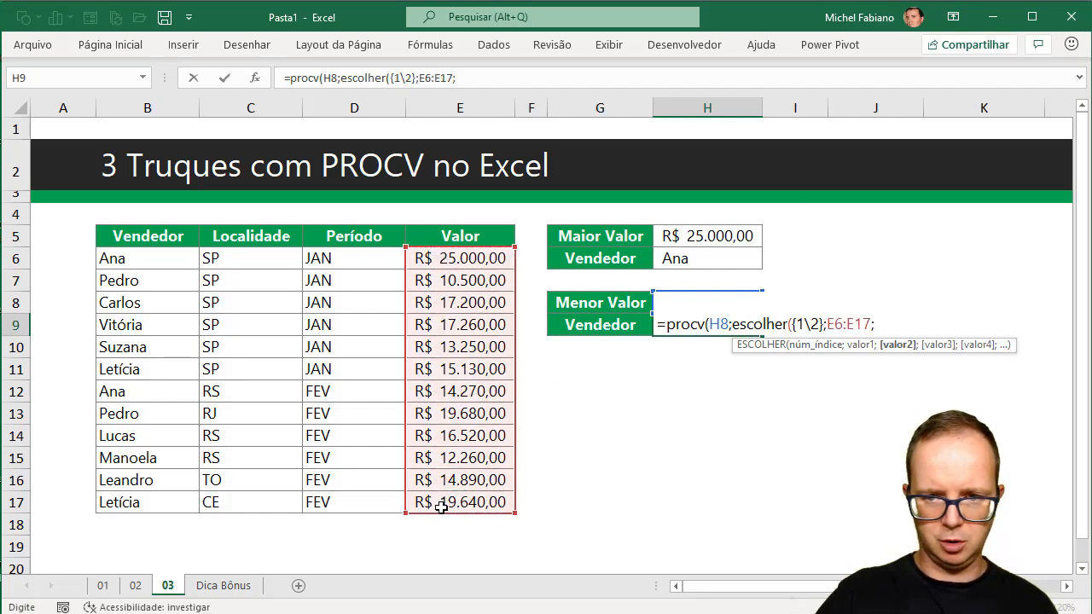
left_click_drag(123, 256, 137, 507)
type(")")
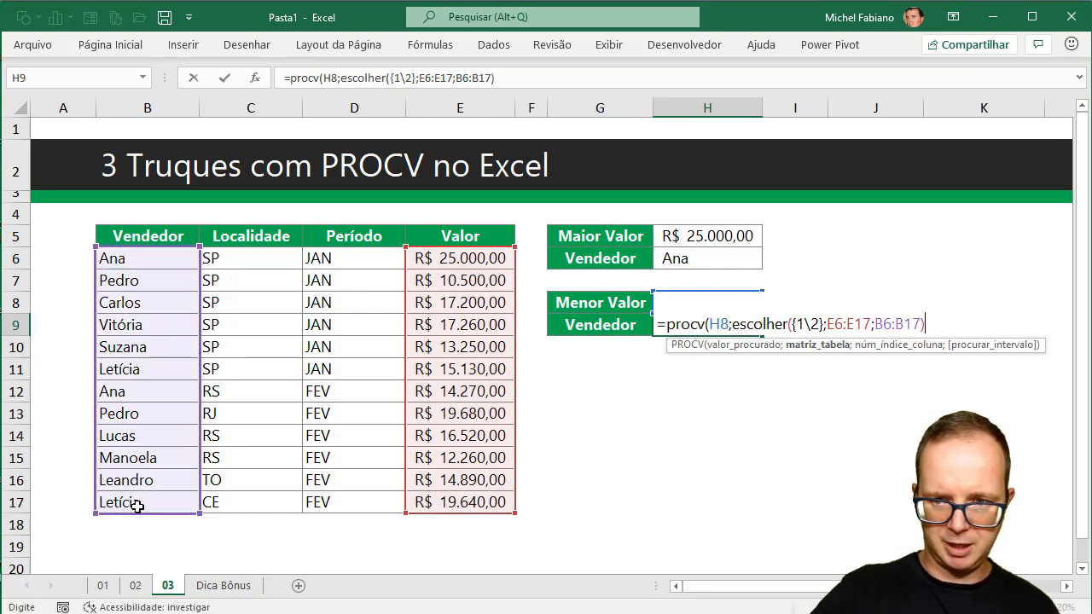
type(";2;")
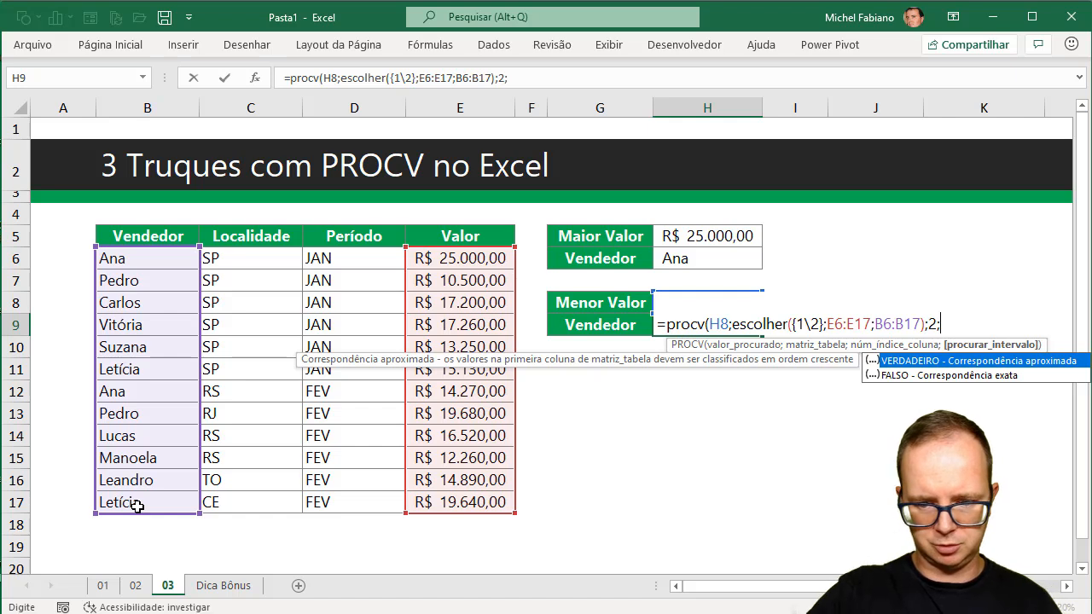
type("0)")
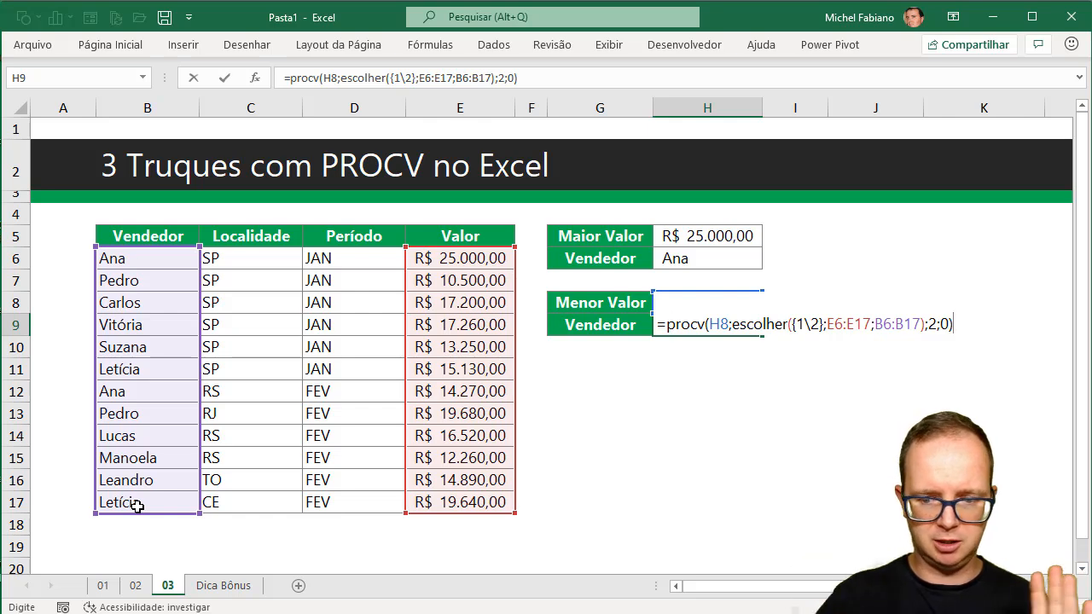
key("Return")
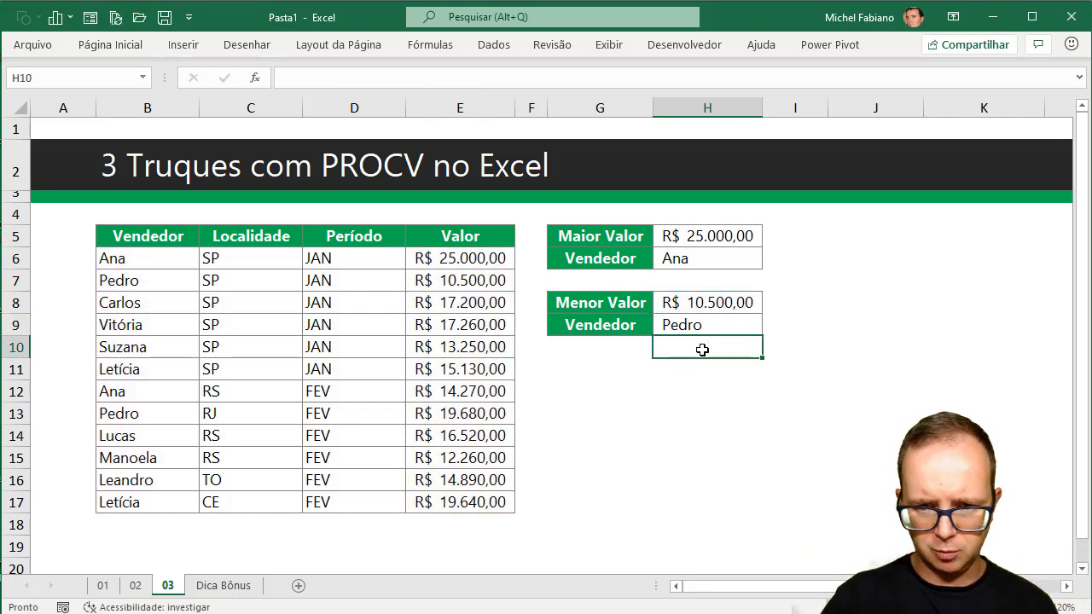
Set the third Valor entry in E8 to 9800 to test the lowest-value lookup.
left_click(475, 303)
type("9800")
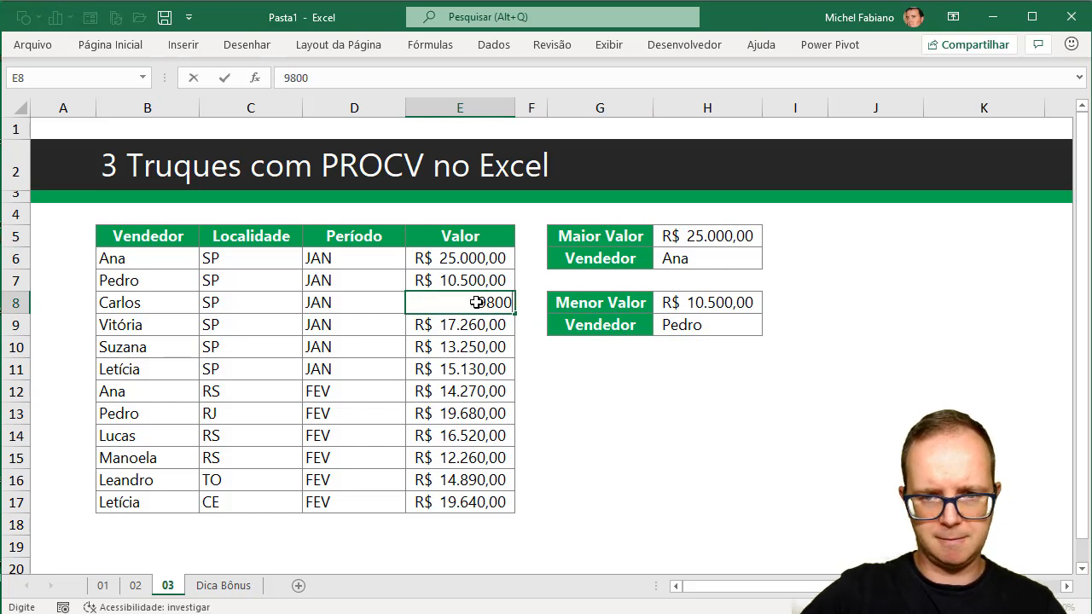
key("Return")
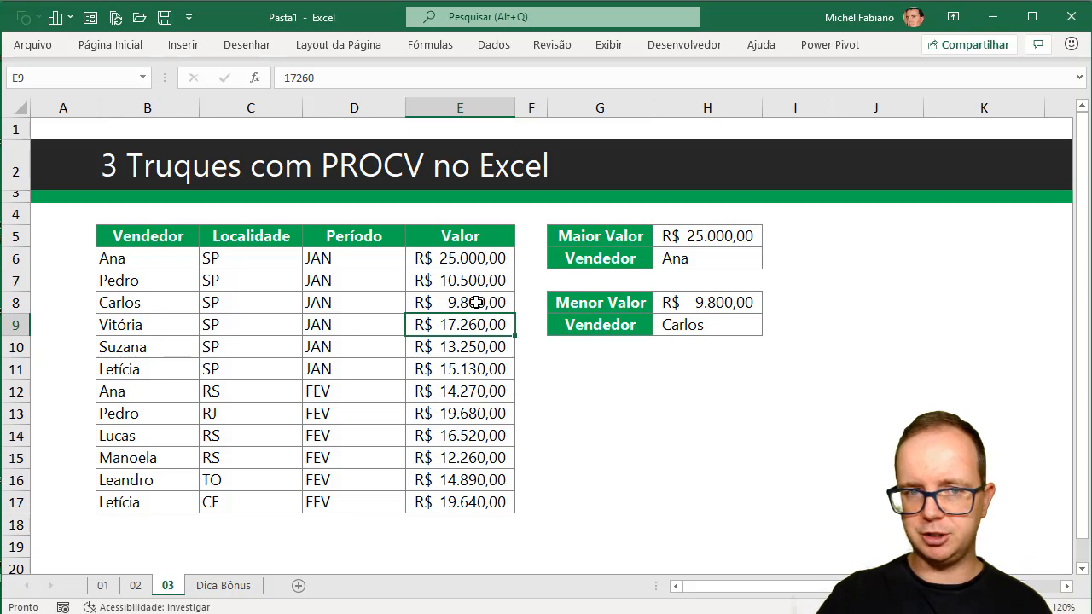
Switch to the Dica Bônus sheet and narrow the empty column A to about half its width.
left_click(210, 590)
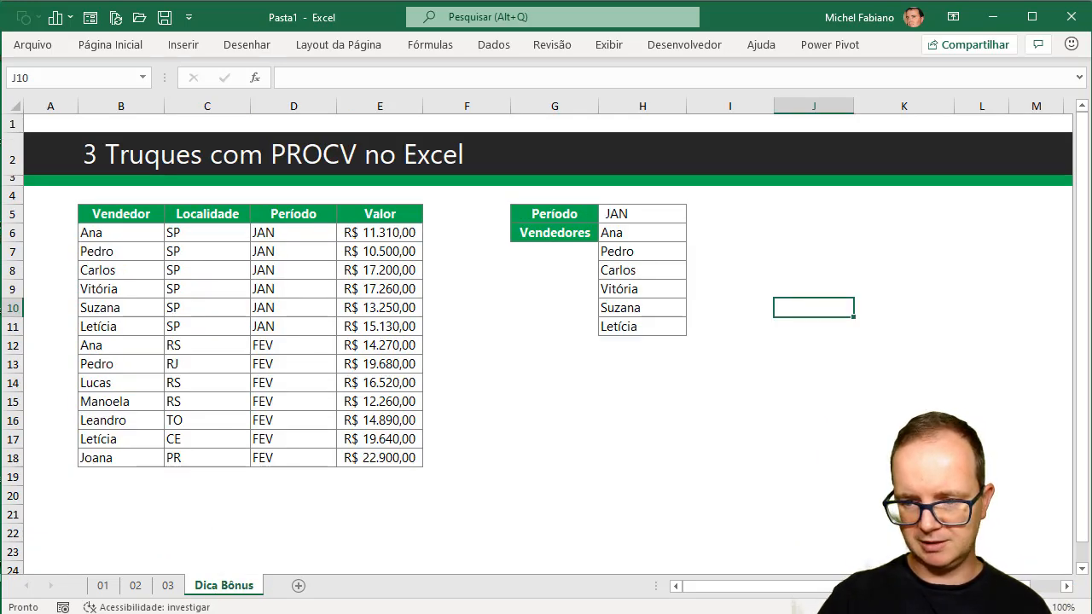
left_click(1037, 607)
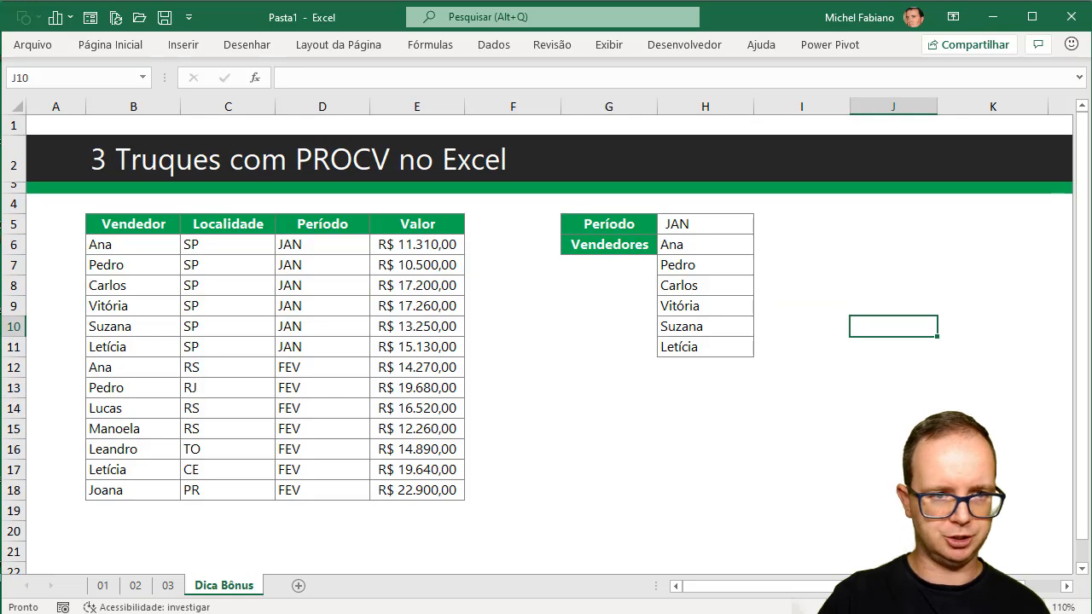
left_click_drag(86, 107, 56, 106)
Review the UNIRTEXTO formula in H9 on sheet 02, then return to the Dica Bônus sheet.
left_click(139, 586)
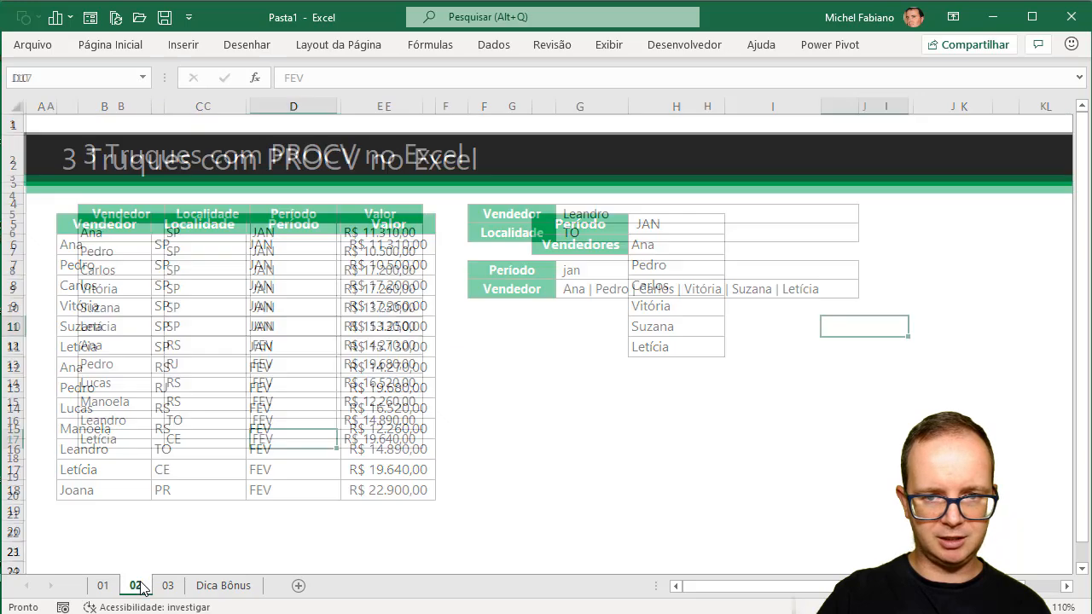
left_click(696, 288)
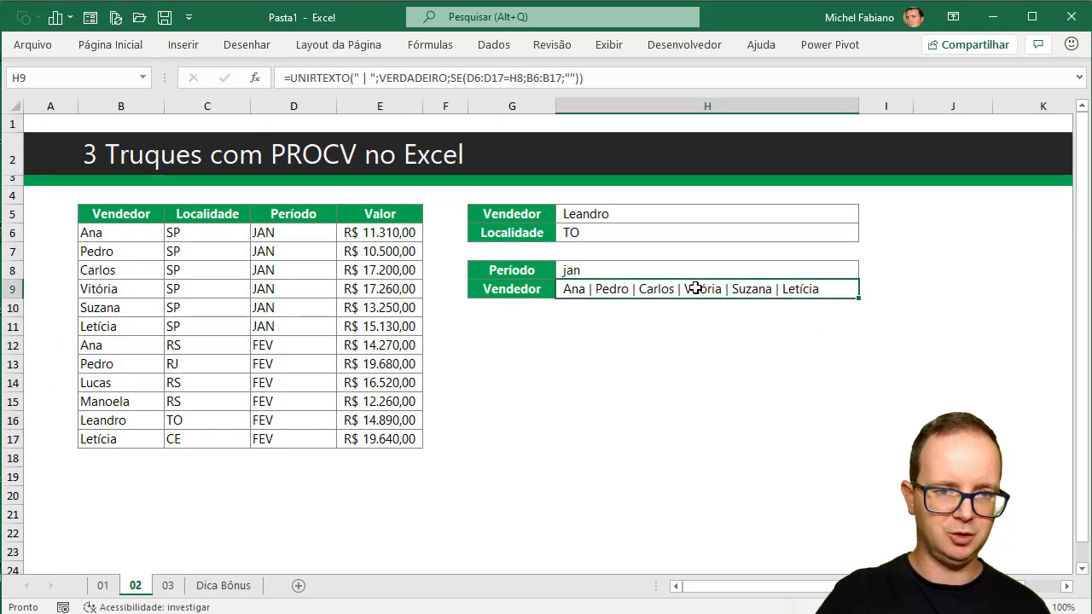
left_click(215, 588)
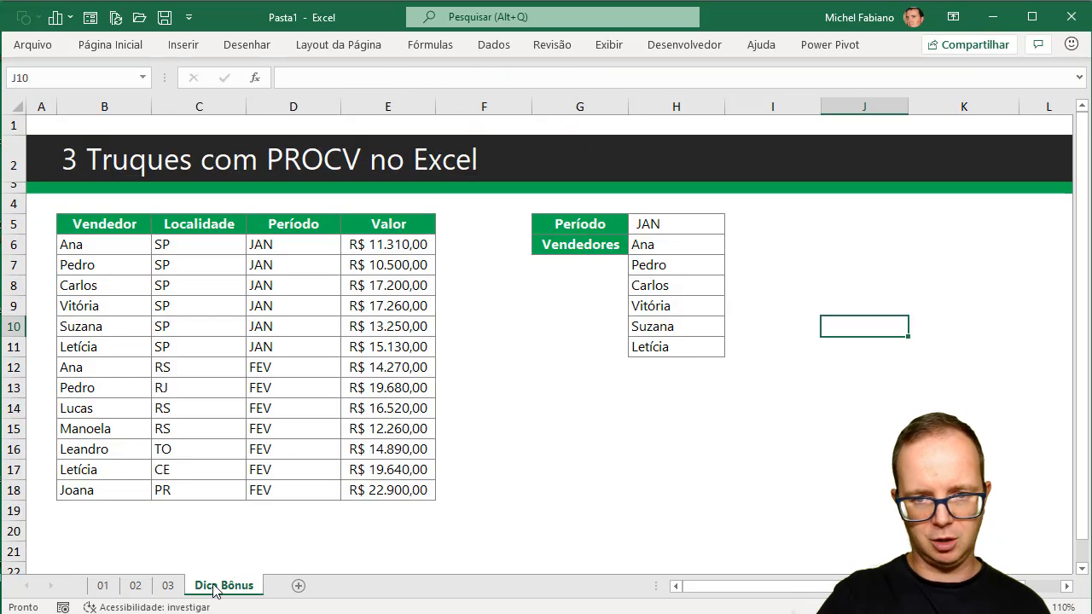
Set the Período in H5 to FEV to test the existing Vendedores list.
left_click(681, 223)
type("FEV")
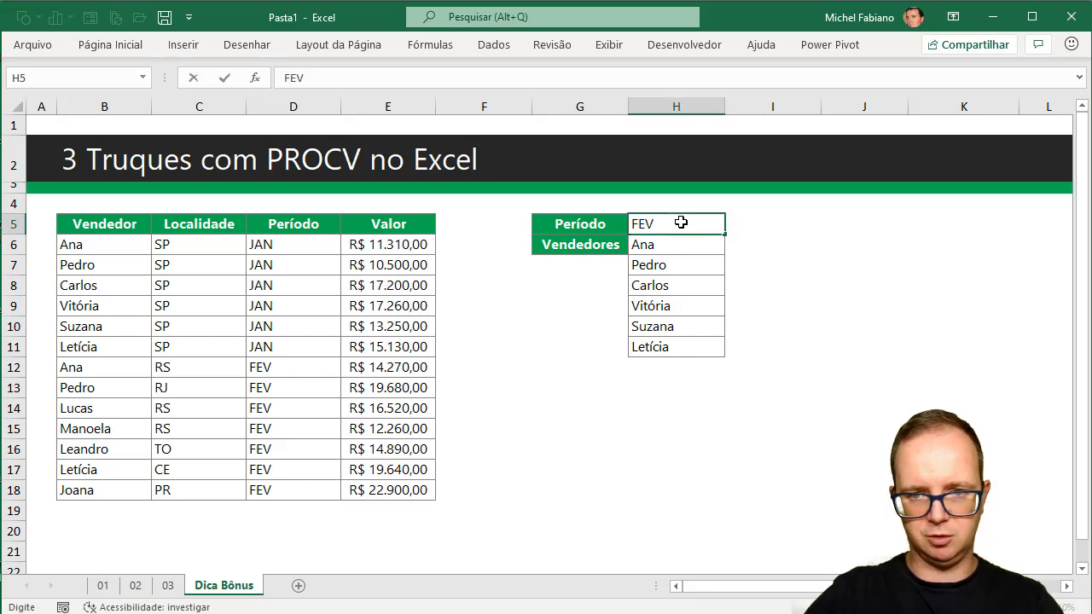
key("Return")
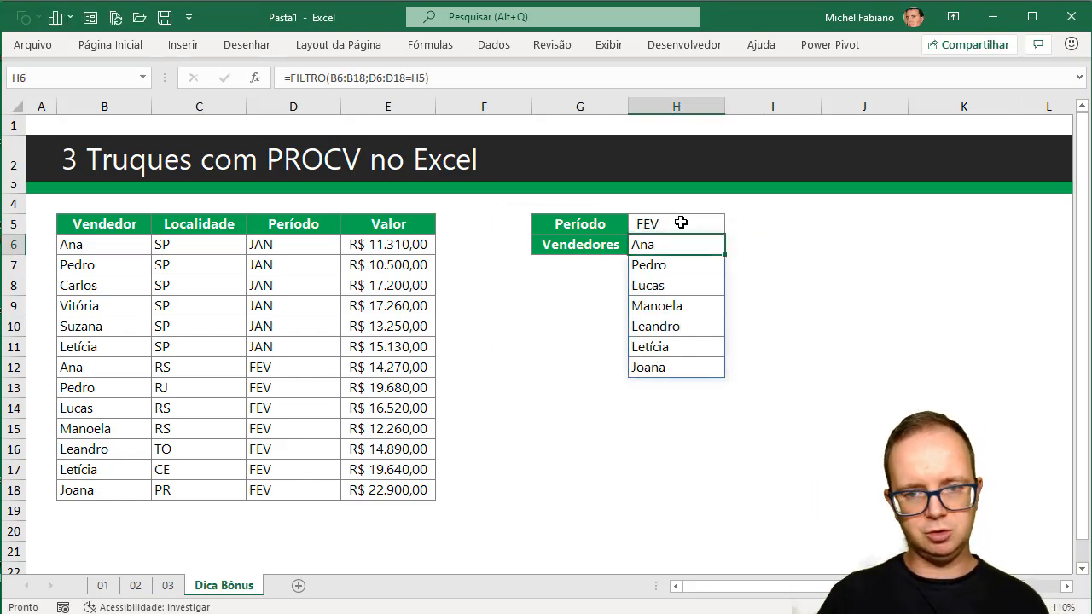
Clear the existing Vendedores results in H6:H12.
left_click(832, 222)
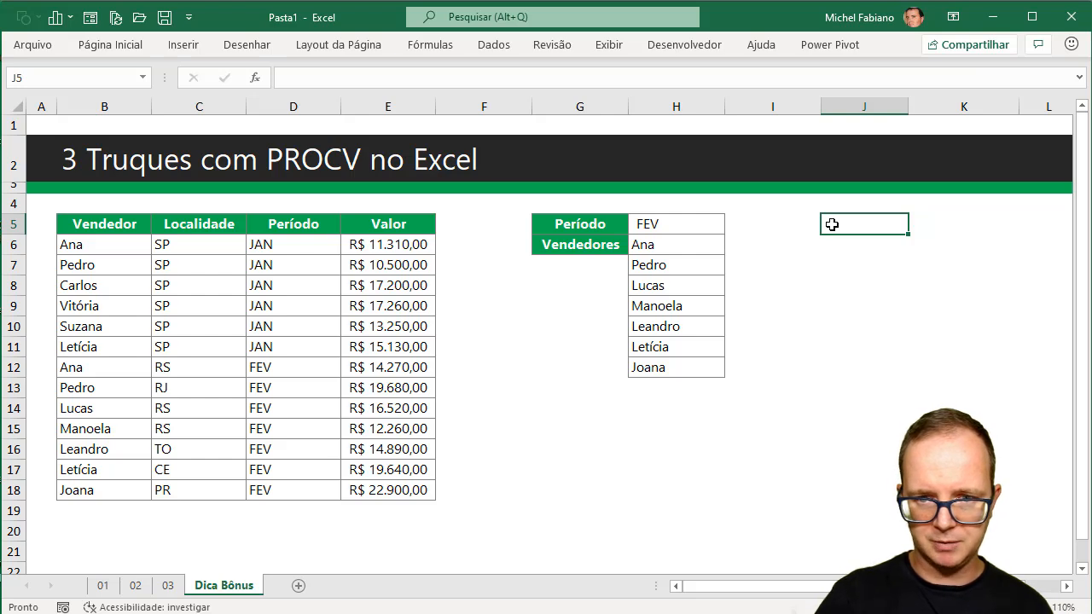
left_click_drag(668, 246, 629, 366)
key("Delete")
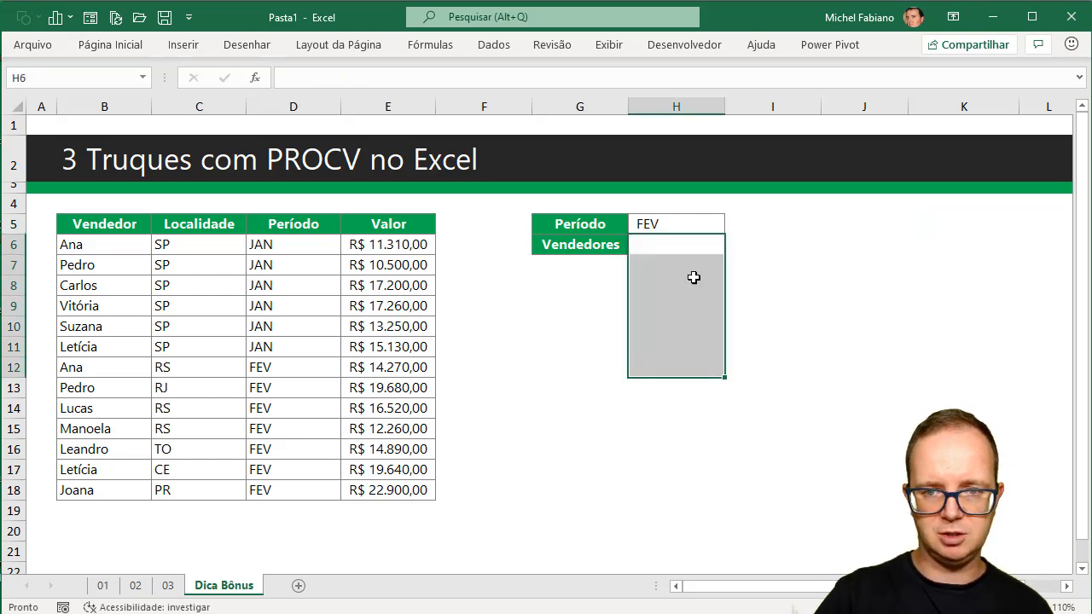
List the period's sellers in H6 with the formula =FILTRO(B6:B18;D6:D18=H5).
left_click(691, 245)
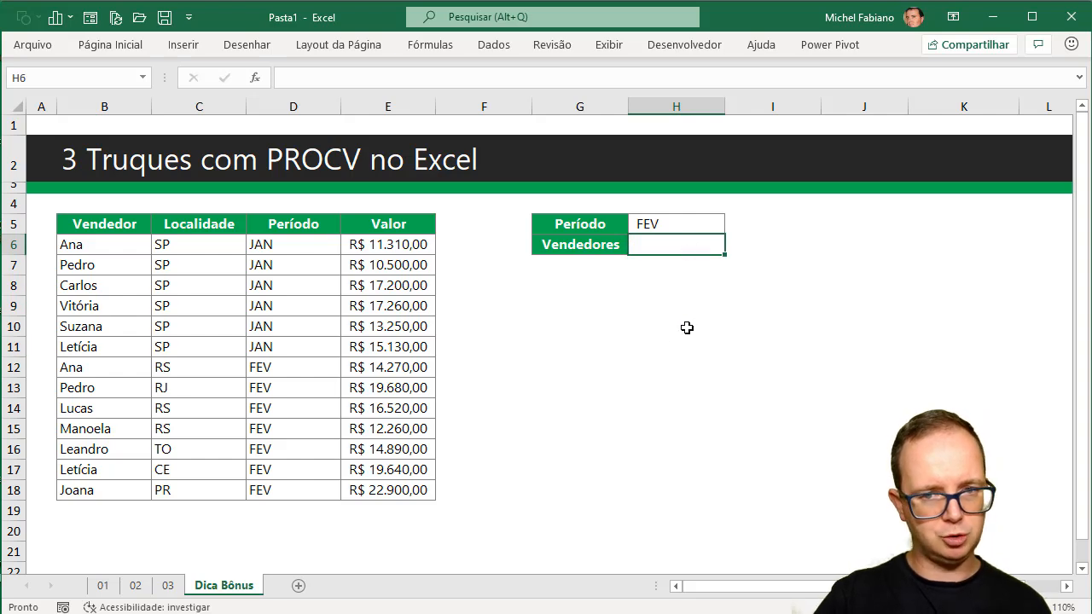
type("=filtro")
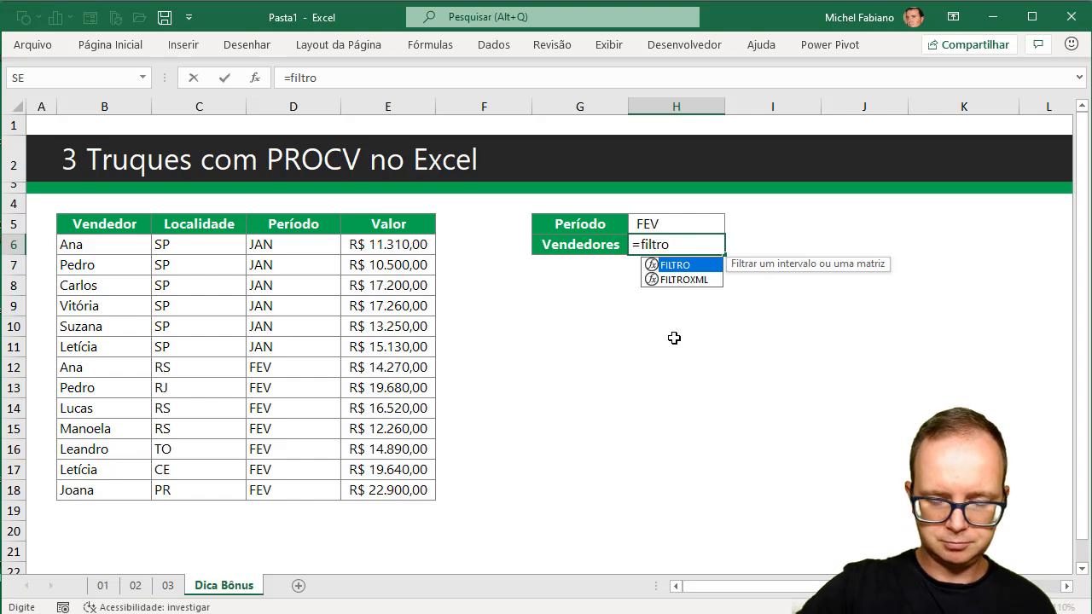
type("(")
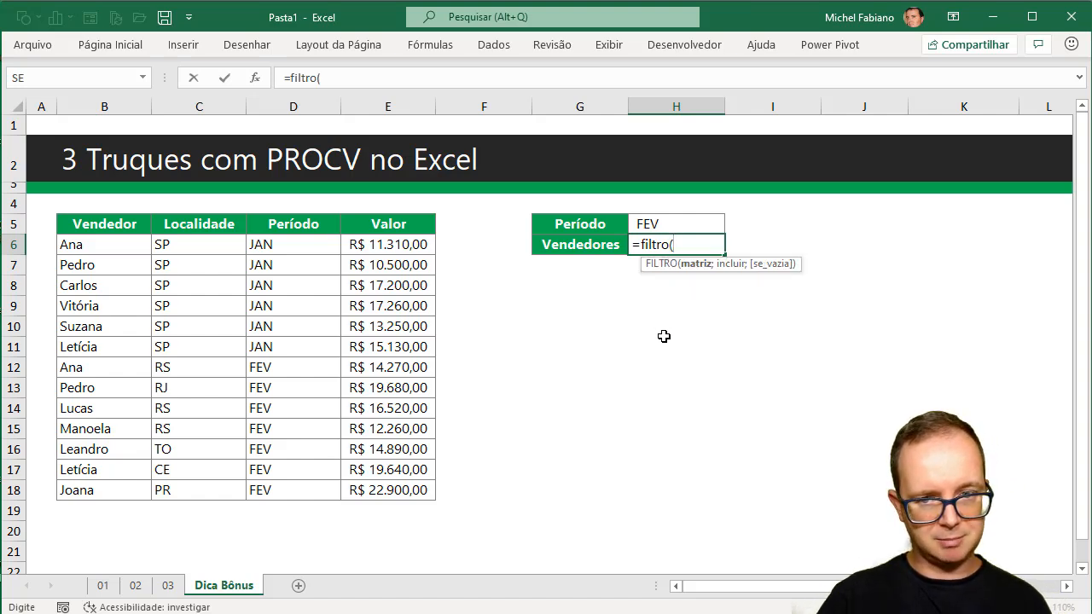
left_click_drag(135, 244, 118, 484)
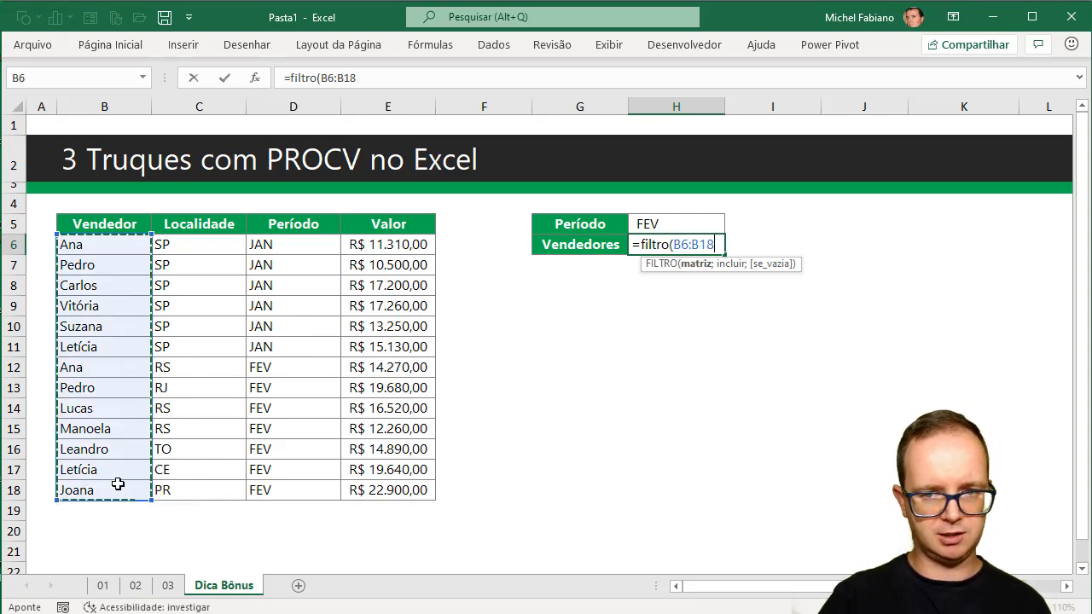
type(";")
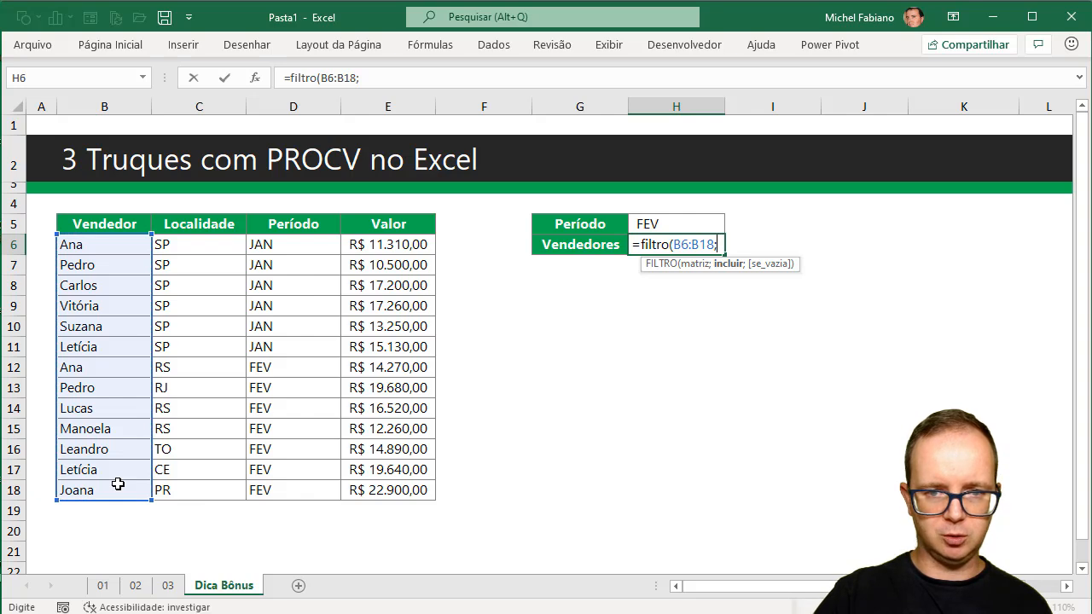
left_click(303, 244)
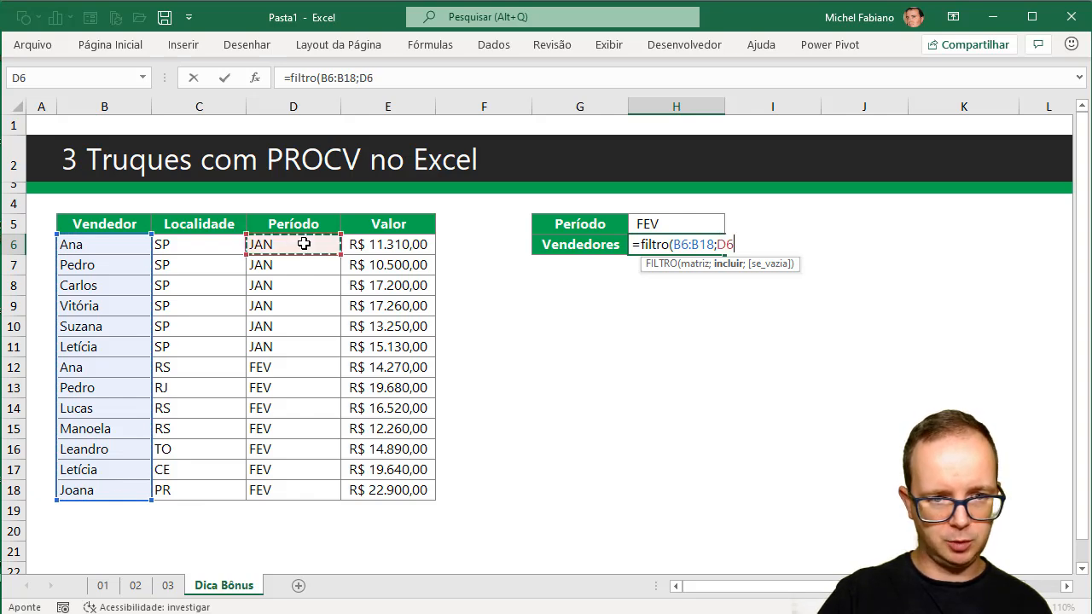
left_click_drag(304, 244, 298, 490)
type("=")
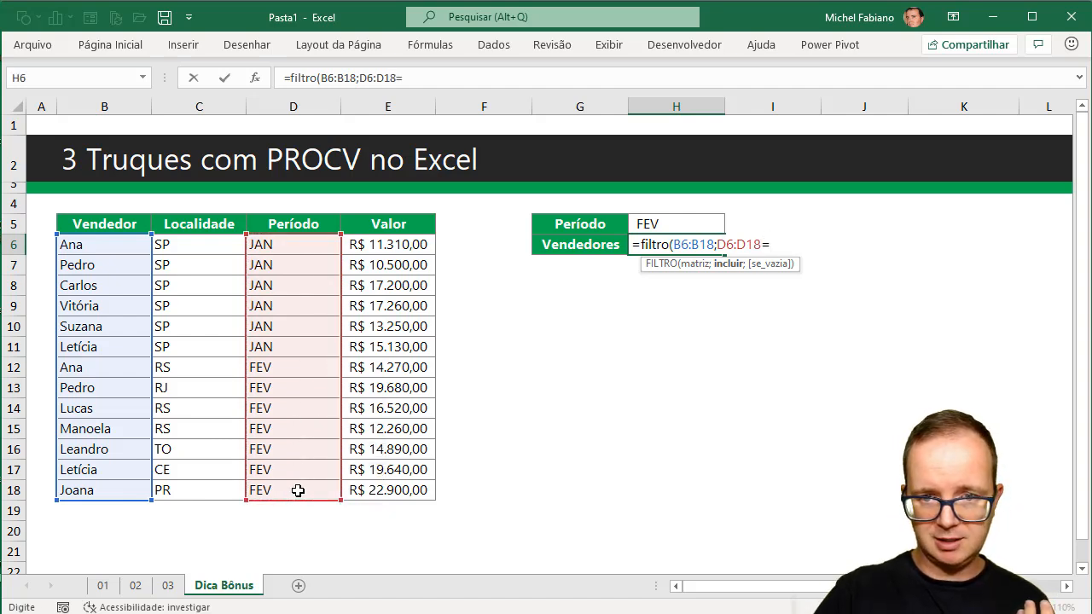
left_click(663, 220)
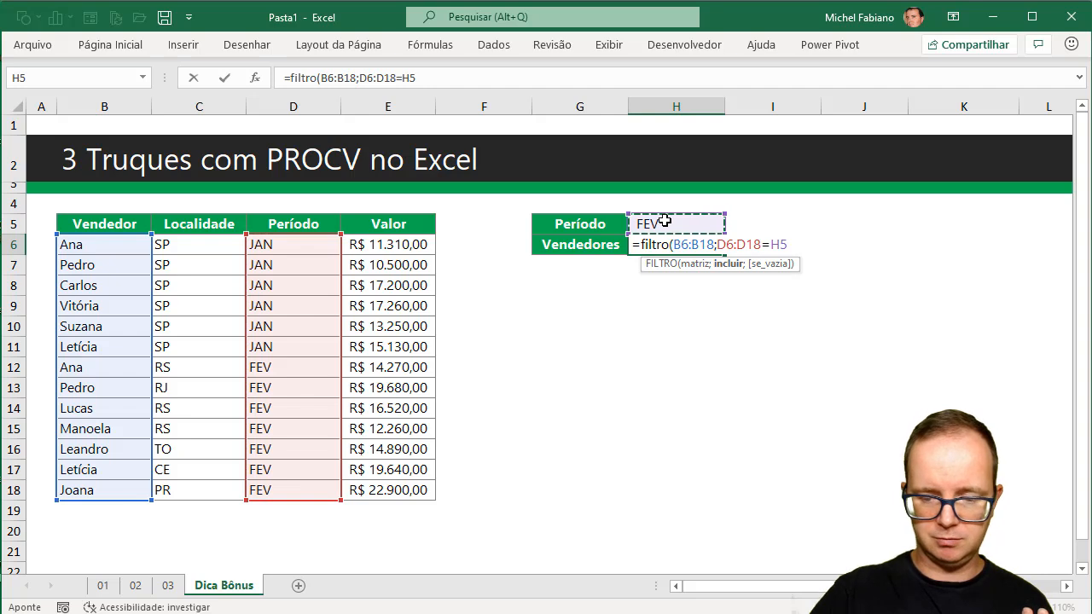
type(")")
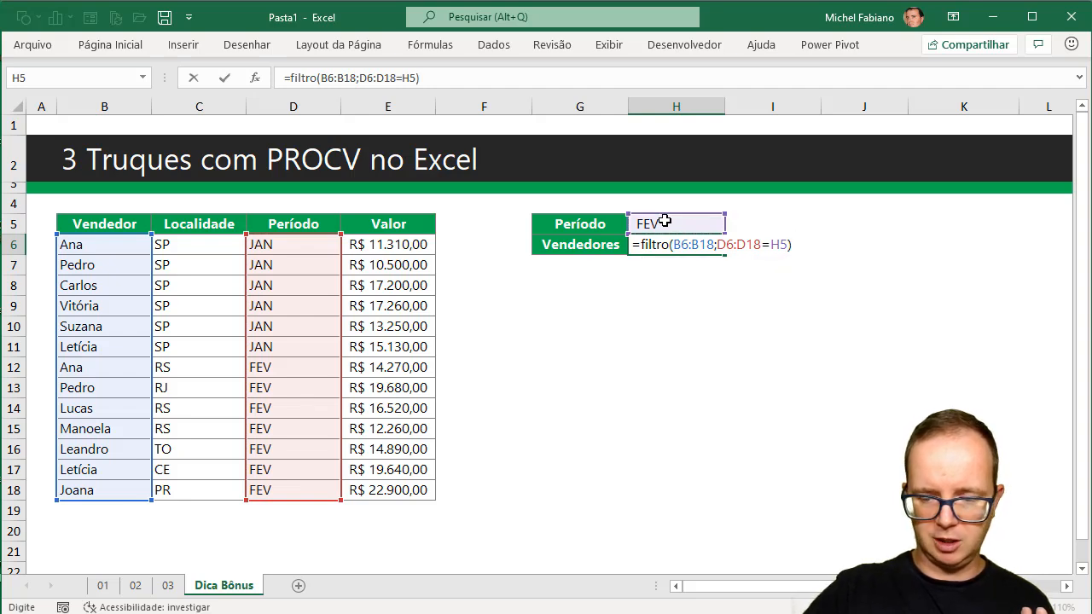
key("Return")
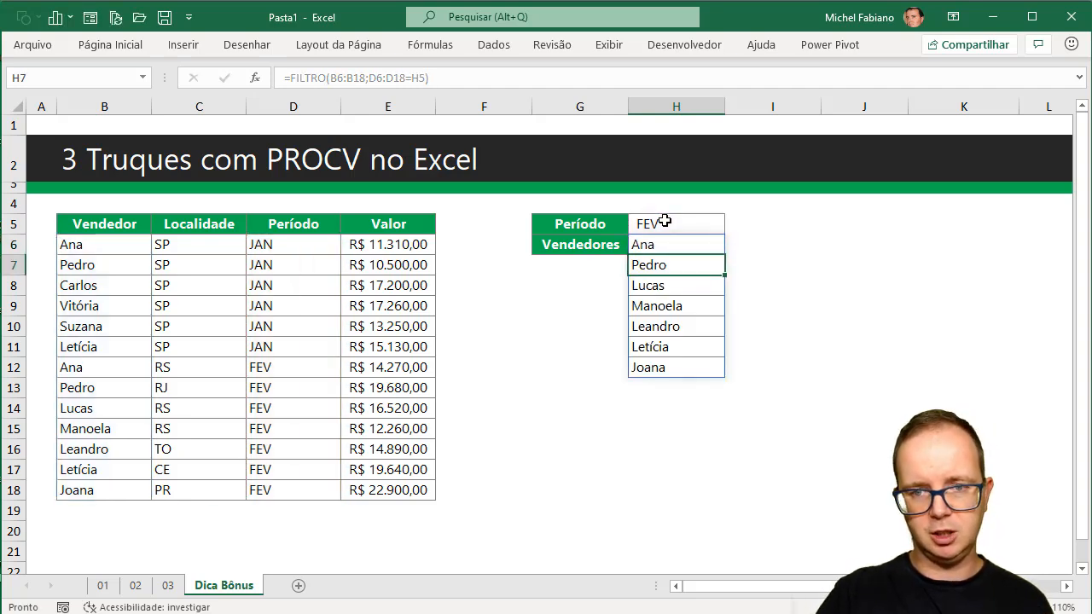
Set the Período in H5 to jan to test the new seller filter.
left_click(662, 224)
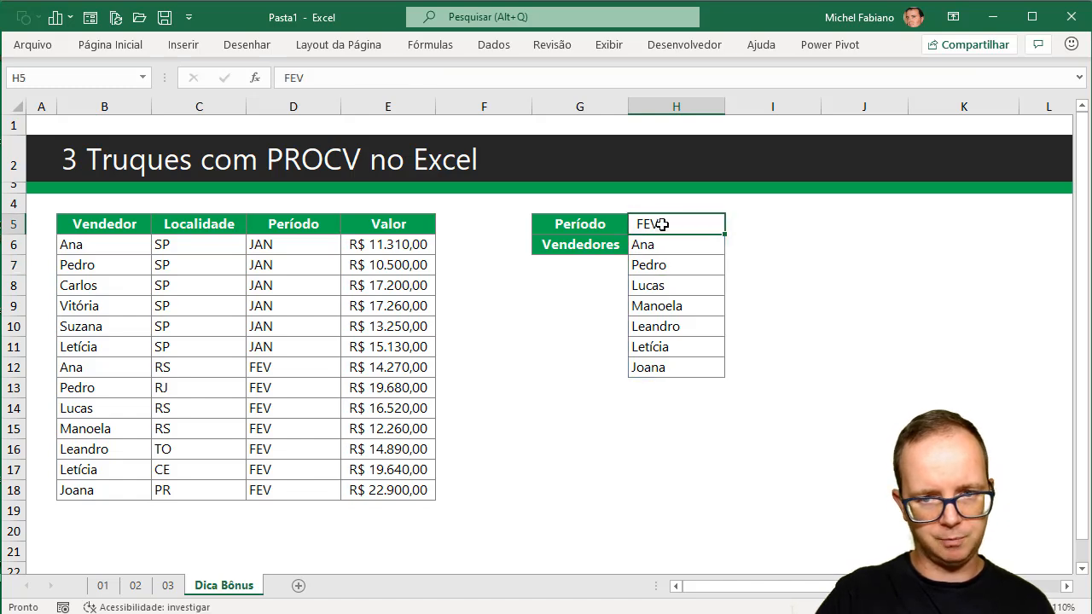
type("jan")
key("Return")
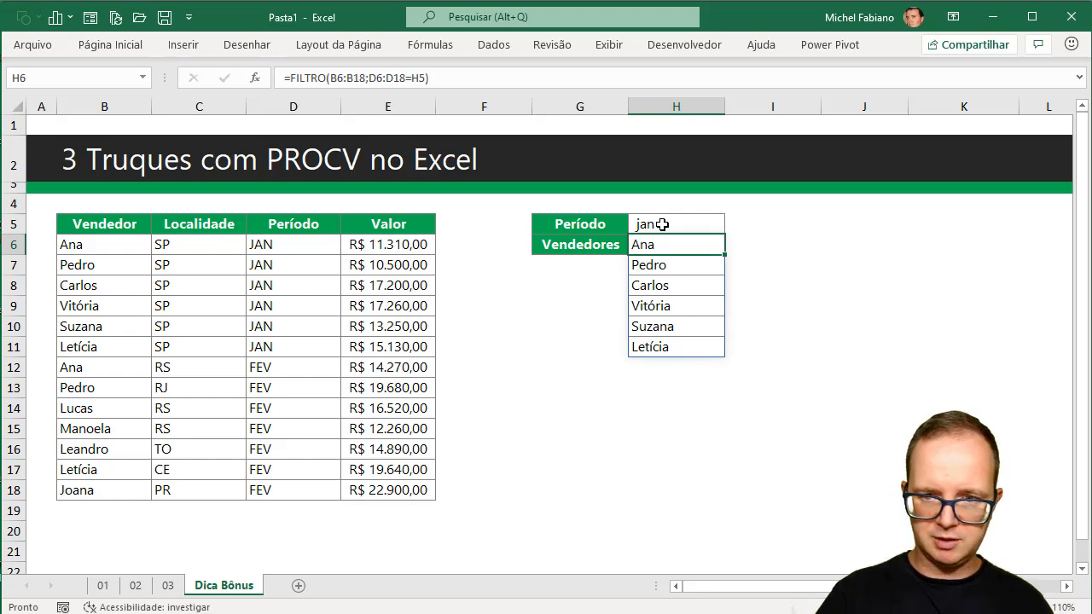
List the matching Valor amounts beside the sellers in I6 with the formula =FILTRO(E6:E18;D6:D18=H5).
key("Right")
type("=filr")
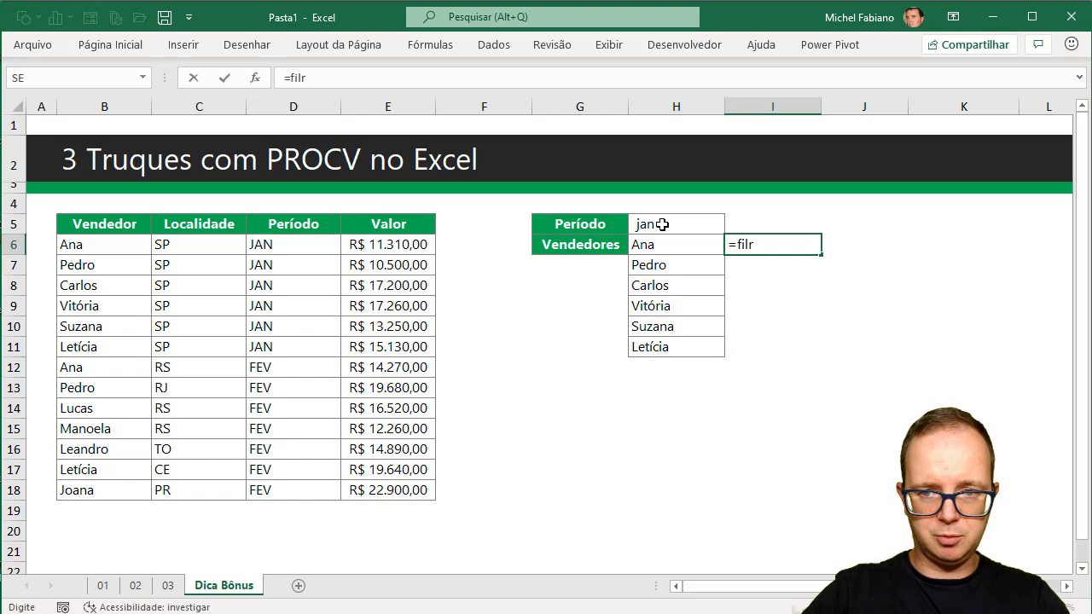
key("BackSpace")
type("tro(")
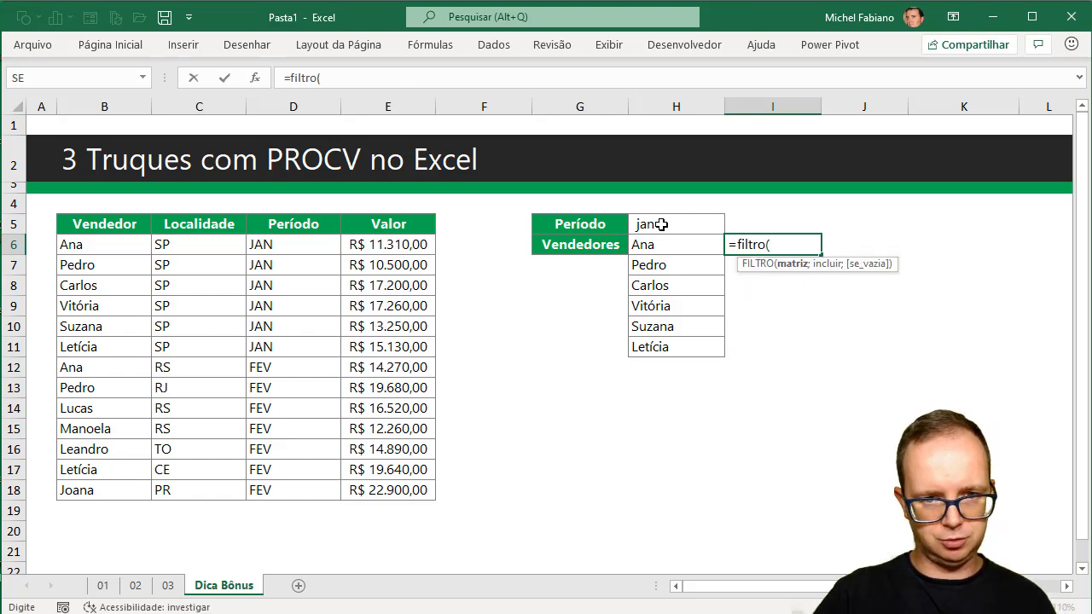
left_click(415, 245)
left_click_drag(415, 246, 412, 488)
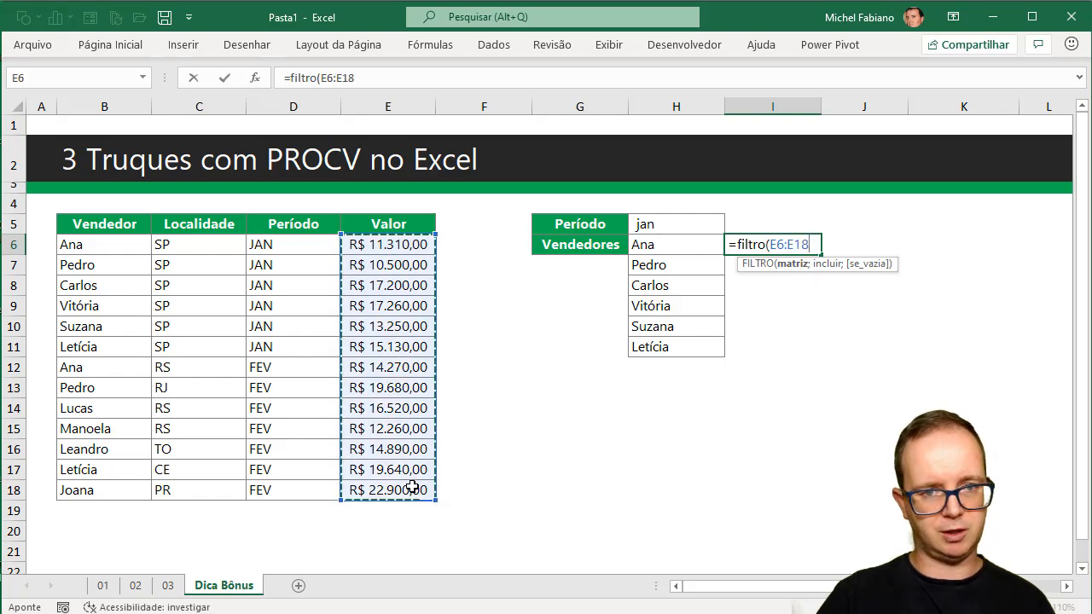
type(";")
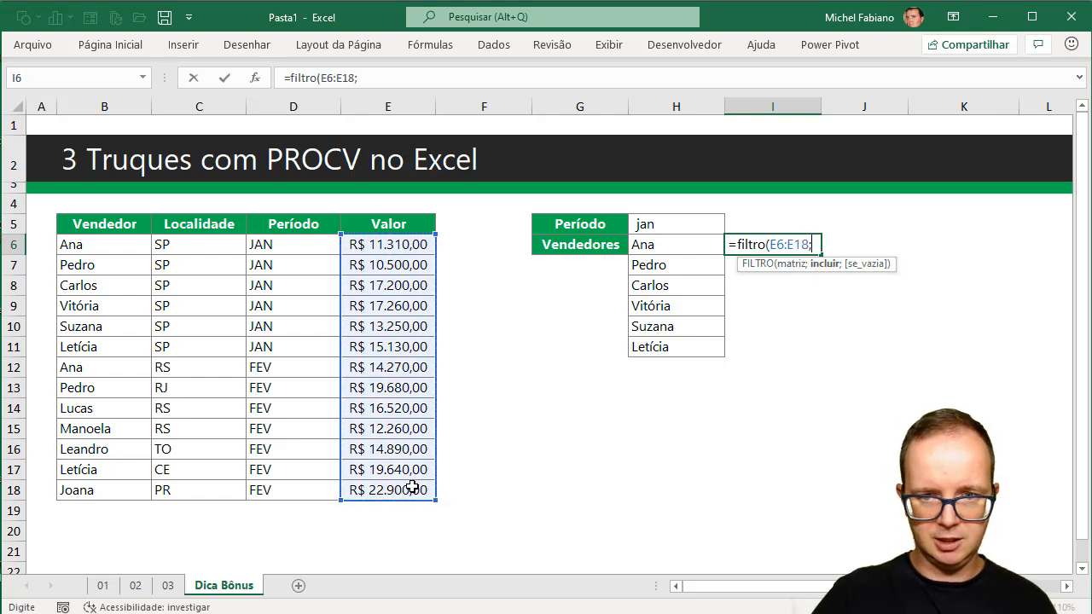
left_click_drag(312, 247, 301, 488)
type("=")
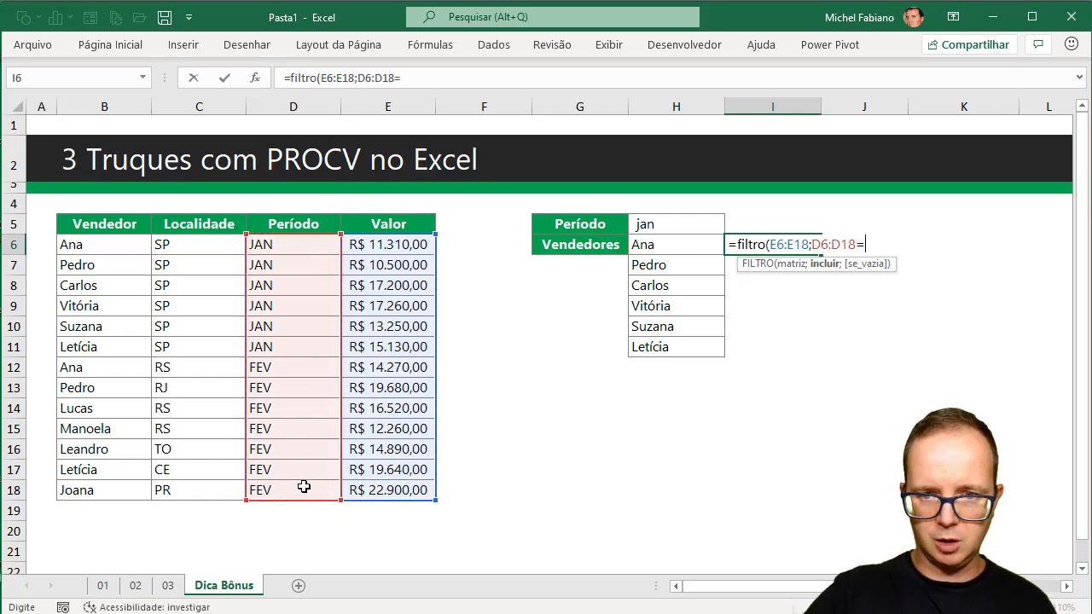
left_click(685, 222)
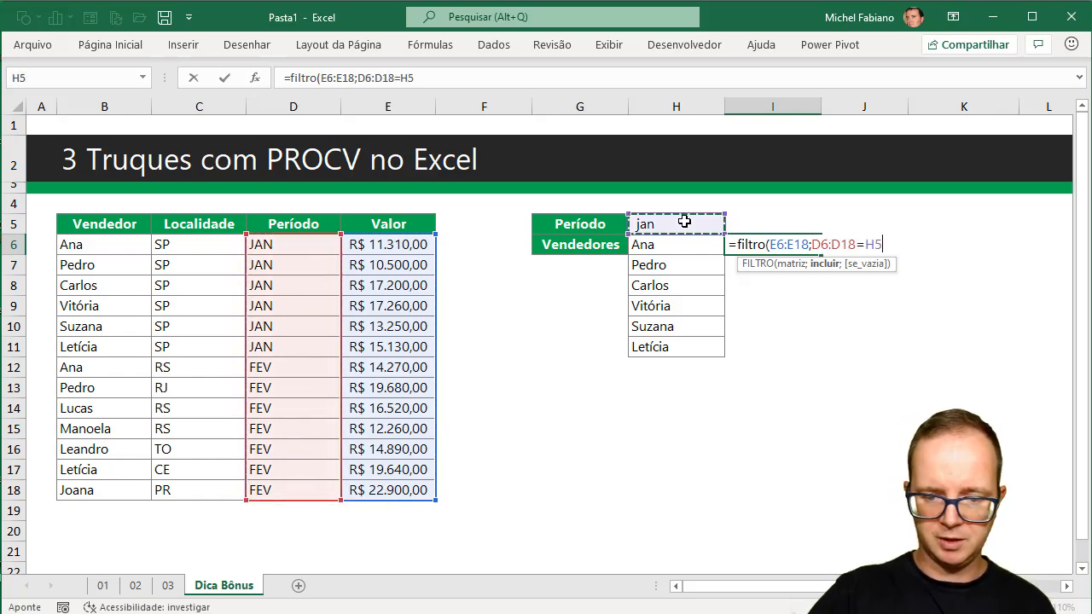
type(")")
key("Return")
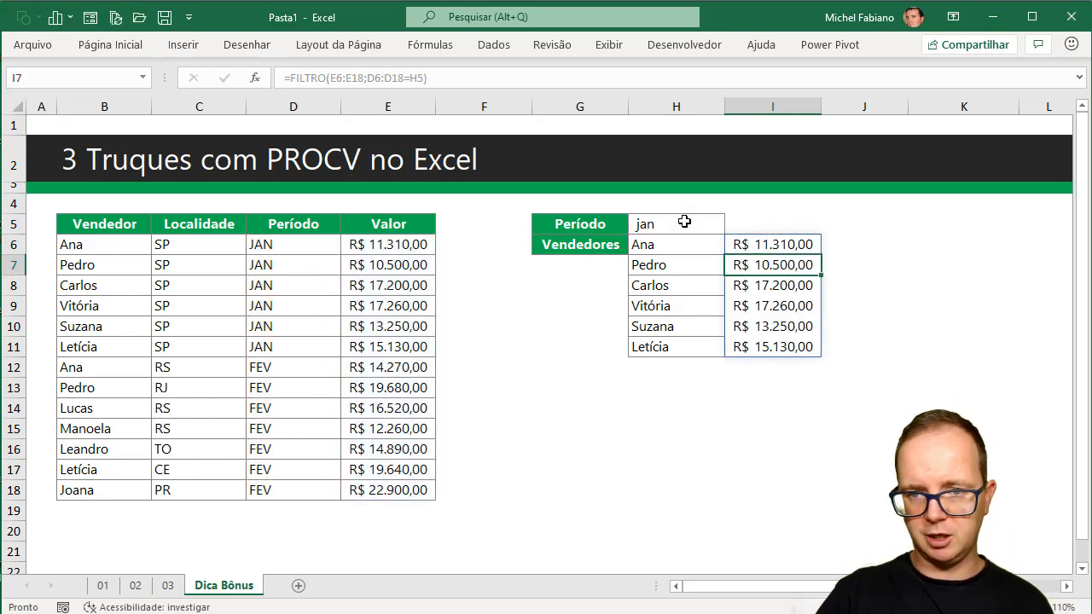
Test both FILTRO lists by changing the Período in H5 to FEV and back to JAN.
left_click(684, 223)
type("FEV")
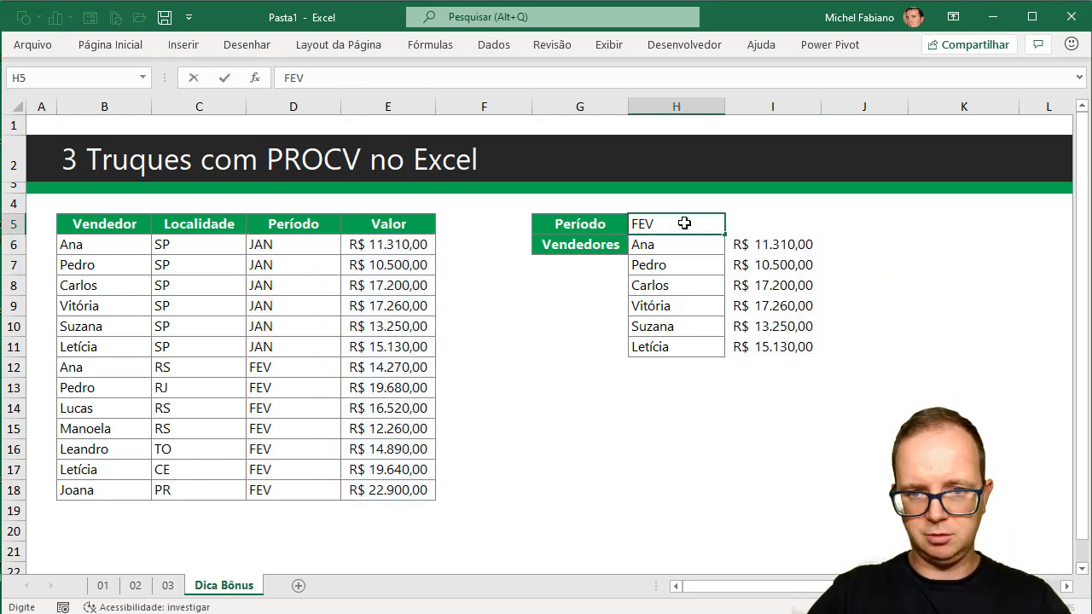
key("Return")
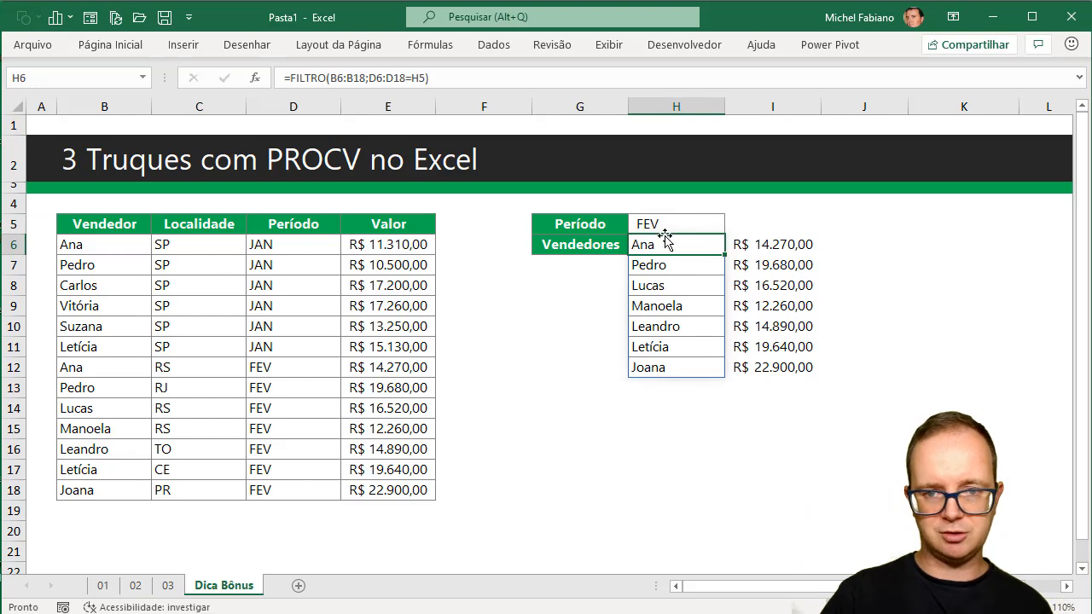
left_click(676, 222)
type("JAN")
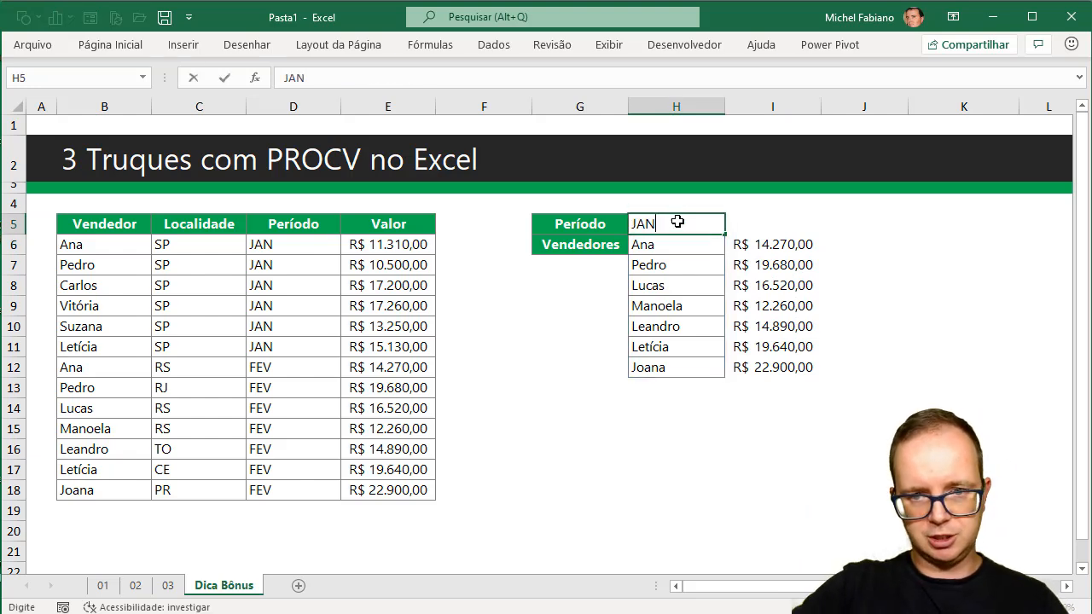
key("Return")
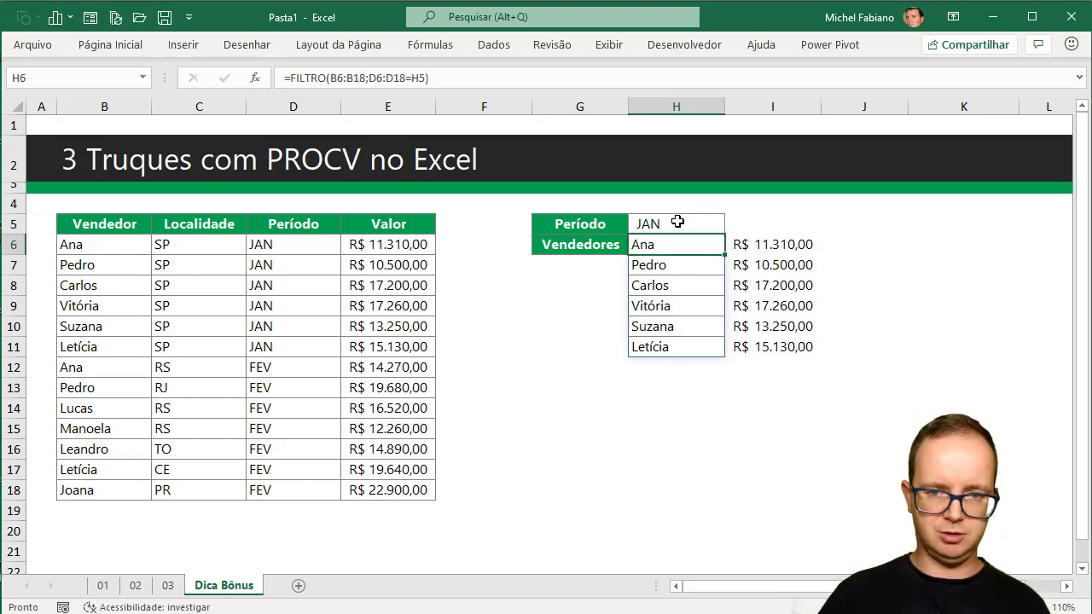